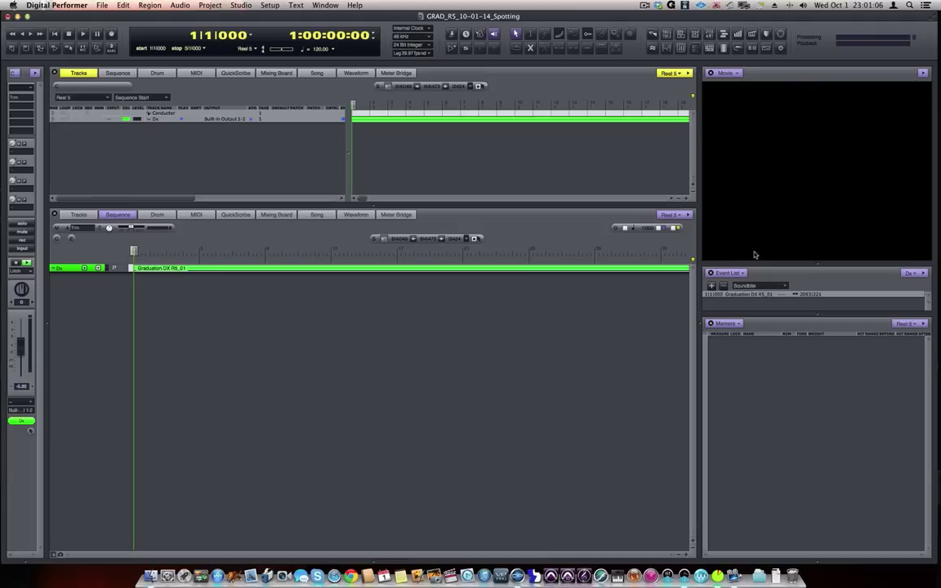
{"action": "left_click", "coordinate": [770, 177]}
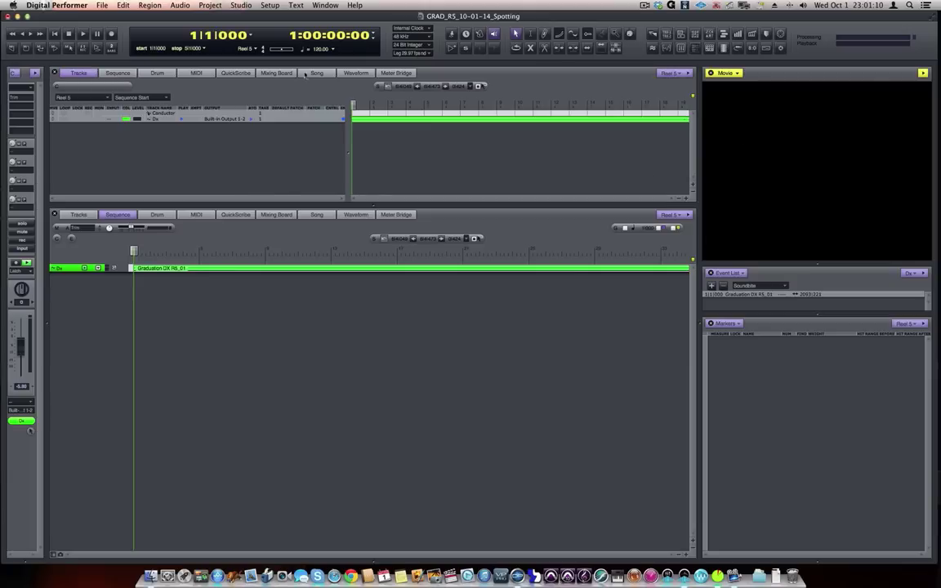
{"action": "left_click", "coordinate": [318, 7]}
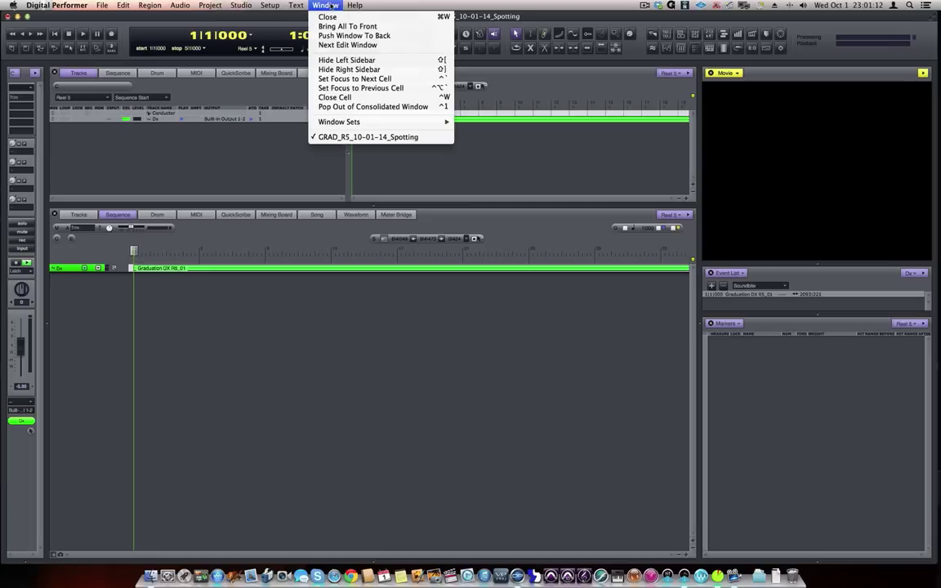
{"action": "mouse_move", "coordinate": [366, 121]}
{"action": "mouse_move", "coordinate": [203, 9]}
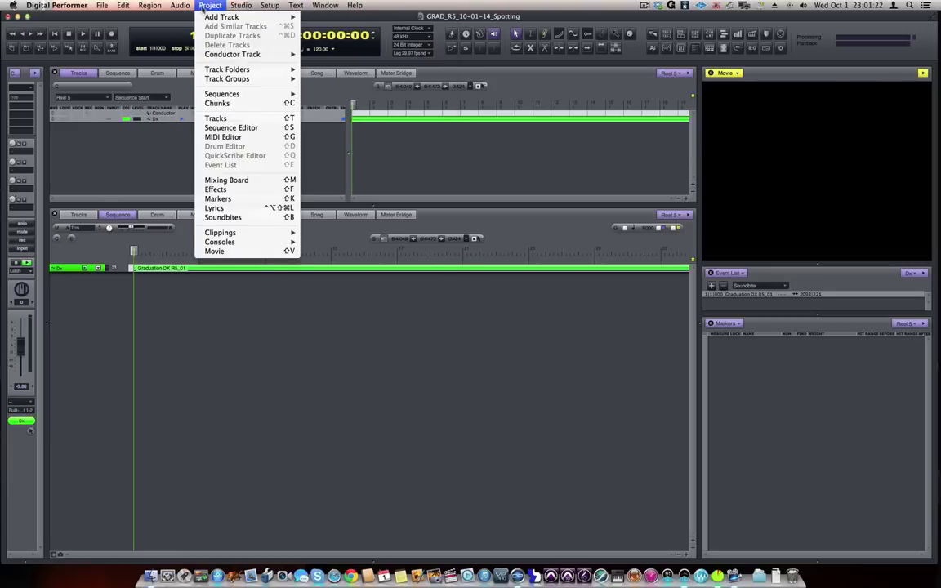
{"action": "left_click", "coordinate": [177, 18]}
{"action": "mouse_move", "coordinate": [177, 18]}
{"action": "left_mouse_down"}
{"action": "mouse_move", "coordinate": [0, 19]}
{"action": "mouse_move", "coordinate": [177, 19]}
{"action": "left_mouse_up"}
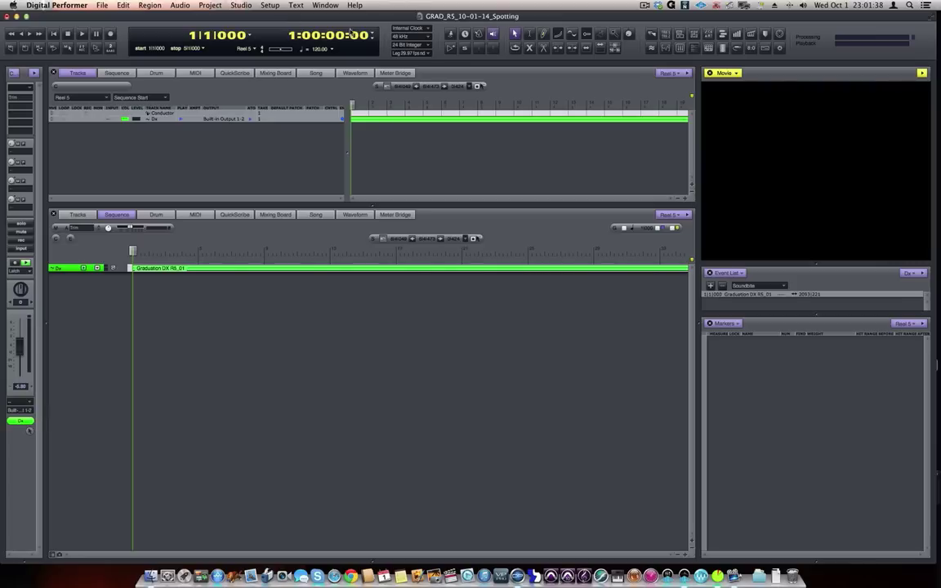
Step: Apply the saved window set named Spotting Session Set
{"action": "mouse_move", "coordinate": [788, 172]}
{"action": "left_click", "coordinate": [325, 5]}
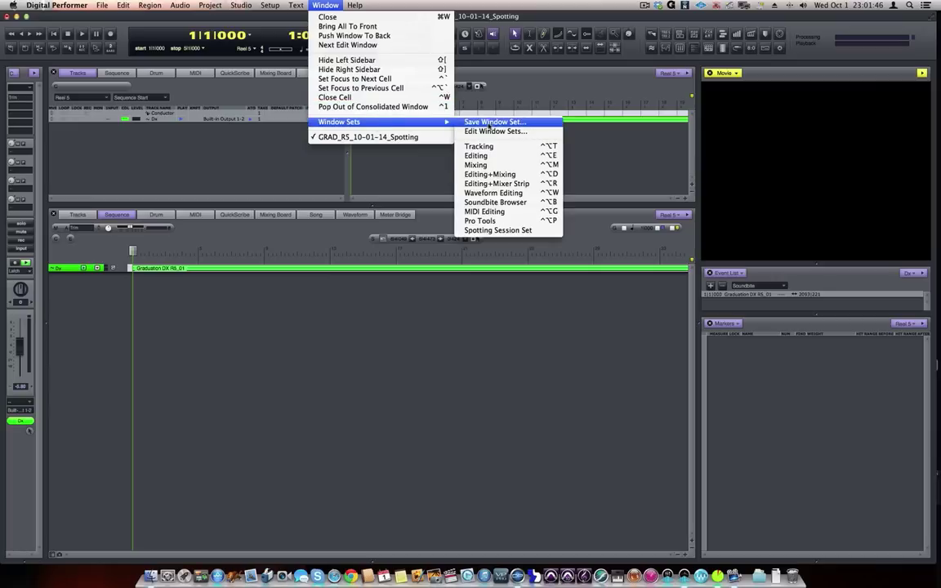
{"action": "left_click", "coordinate": [510, 231]}
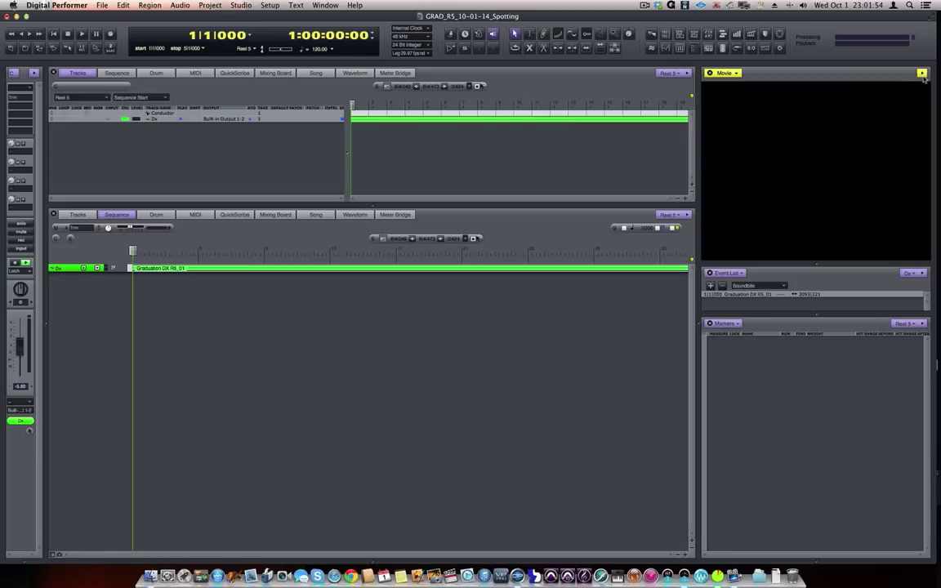
Step: Load REEL 5.Lock [03.17] Music .mov from the GRADUATION VIDEO folder as the sequence's movie
{"action": "left_click", "coordinate": [737, 73]}
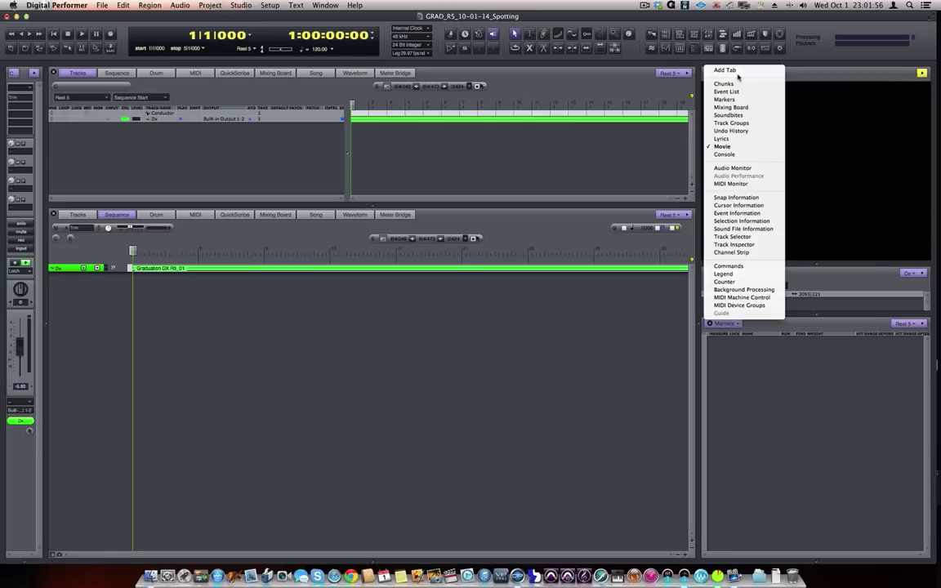
{"action": "left_click", "coordinate": [831, 92]}
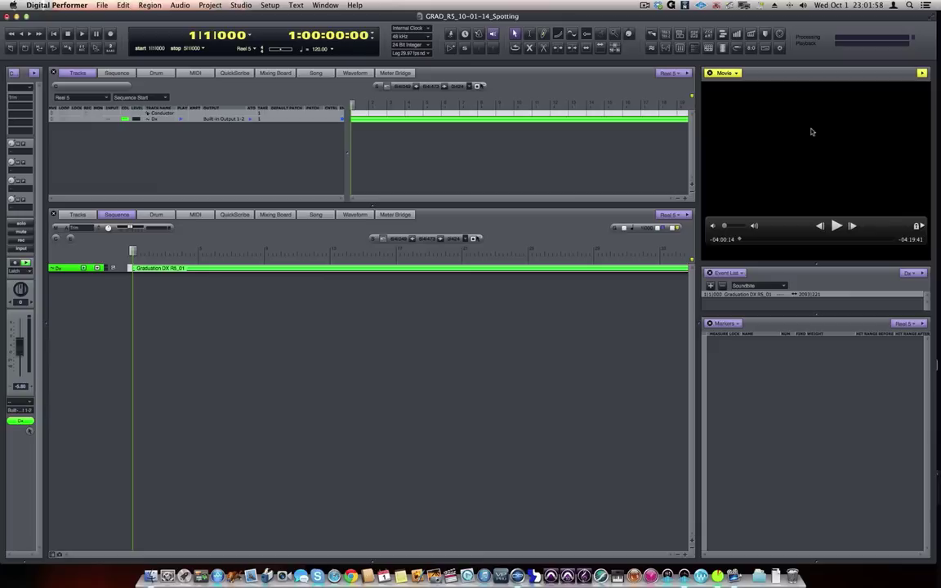
{"action": "right_click", "coordinate": [812, 132]}
{"action": "left_click", "coordinate": [815, 132]}
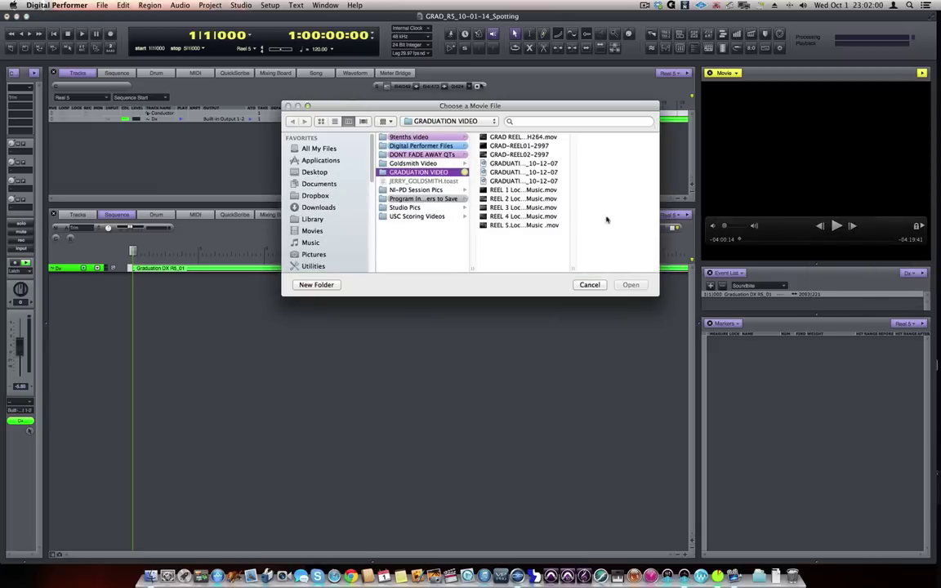
{"action": "left_click_drag", "start_coordinate": [573, 267], "coordinate": [653, 262]}
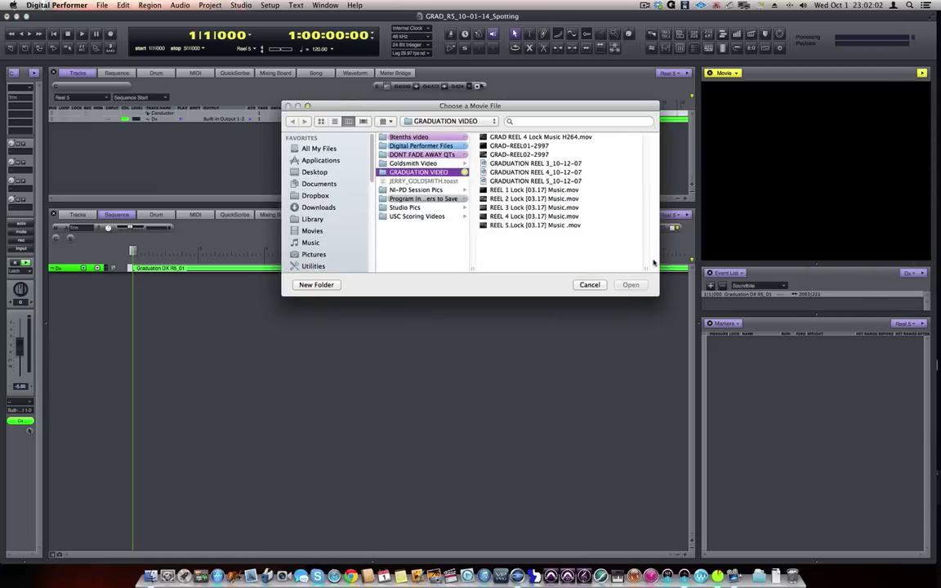
{"action": "left_click", "coordinate": [562, 225]}
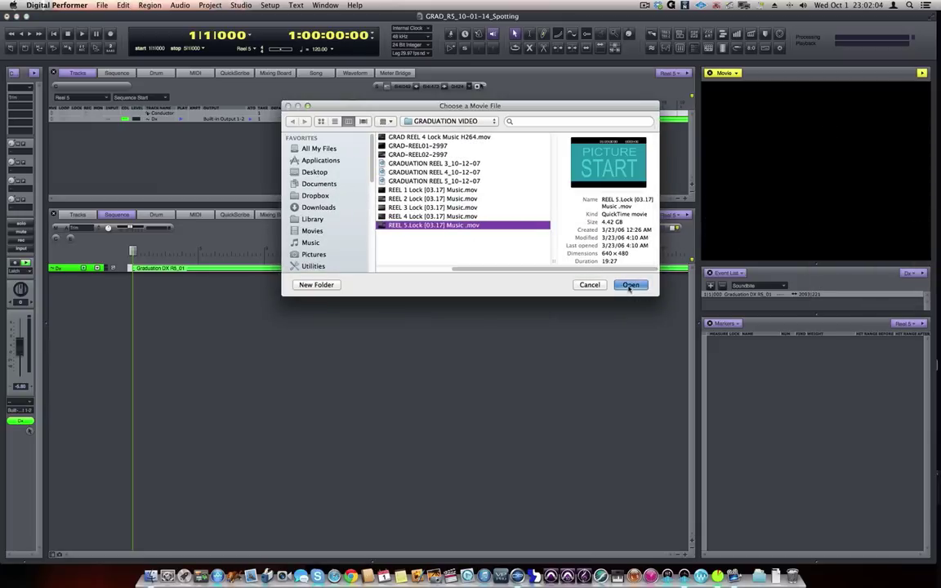
{"action": "left_click", "coordinate": [630, 285]}
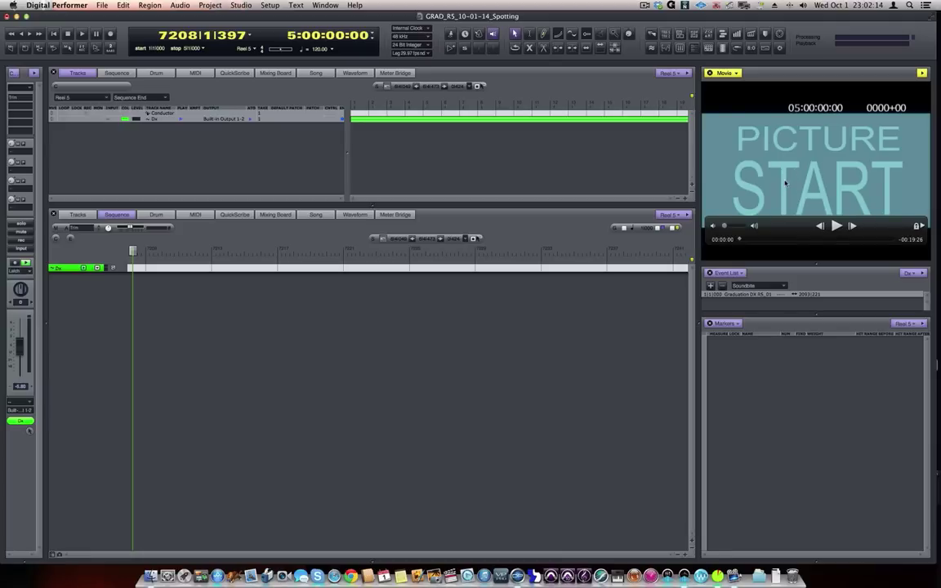
Step: Open the movie start time settings and accept 5:00:00:00 as the movie's start frame
{"action": "right_click", "coordinate": [776, 179]}
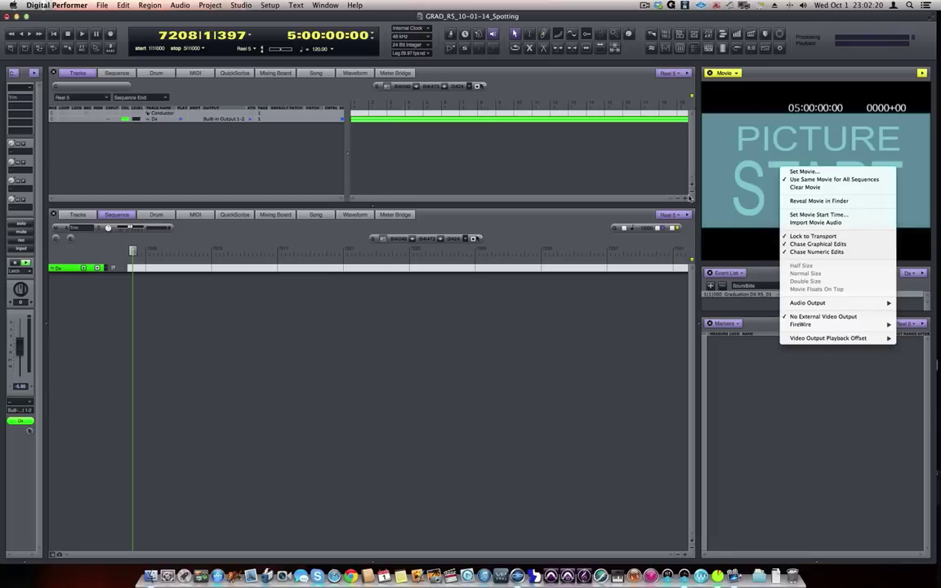
{"action": "left_click", "coordinate": [623, 178]}
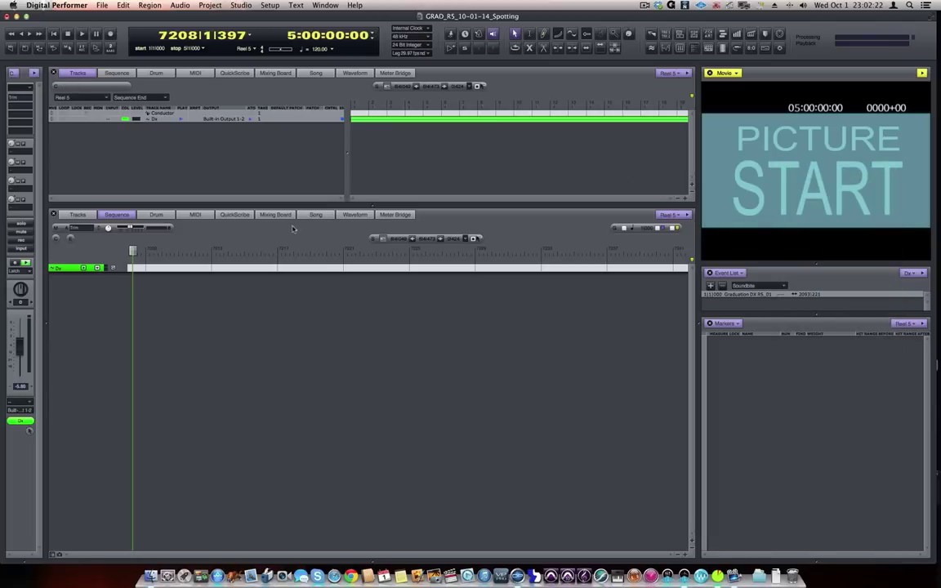
{"action": "mouse_move", "coordinate": [791, 248]}
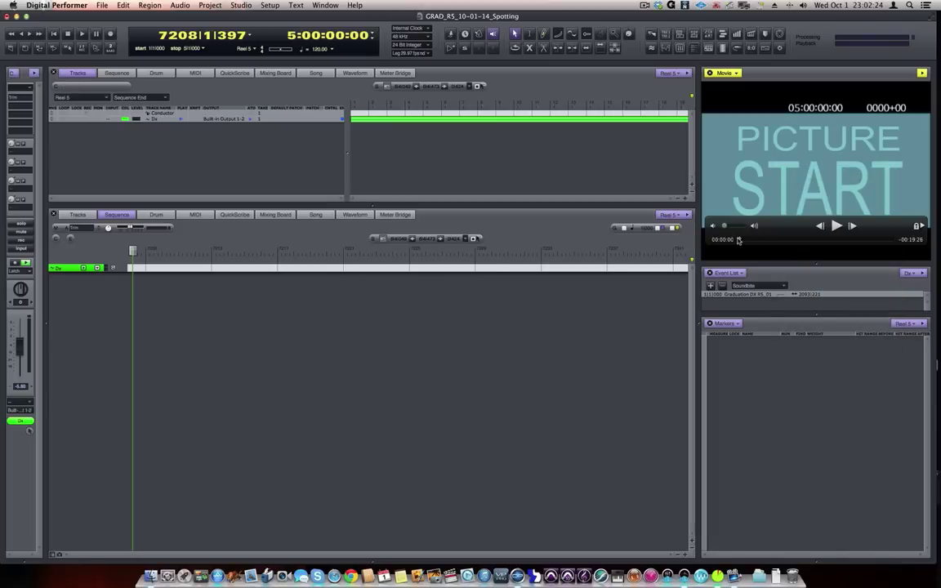
{"action": "right_click", "coordinate": [775, 166]}
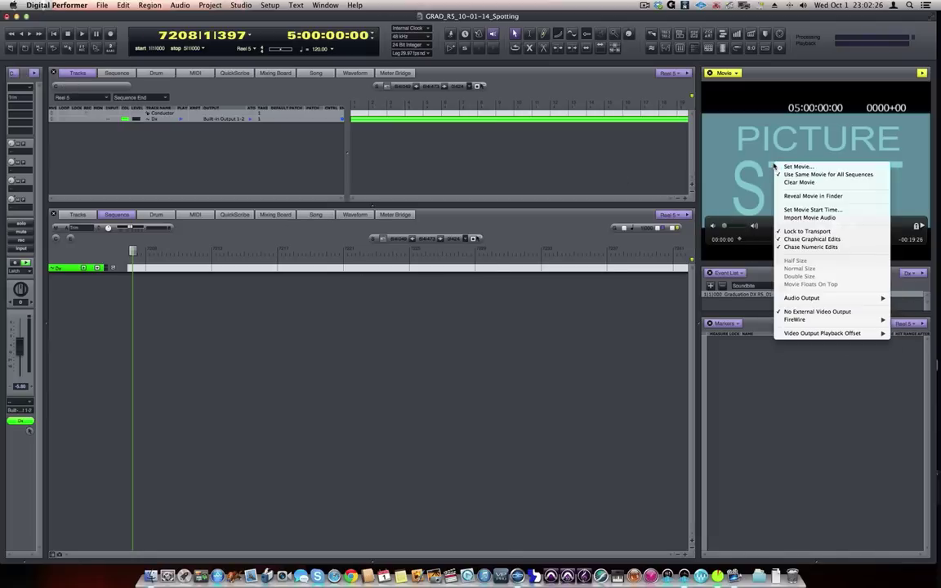
{"action": "left_click", "coordinate": [813, 211]}
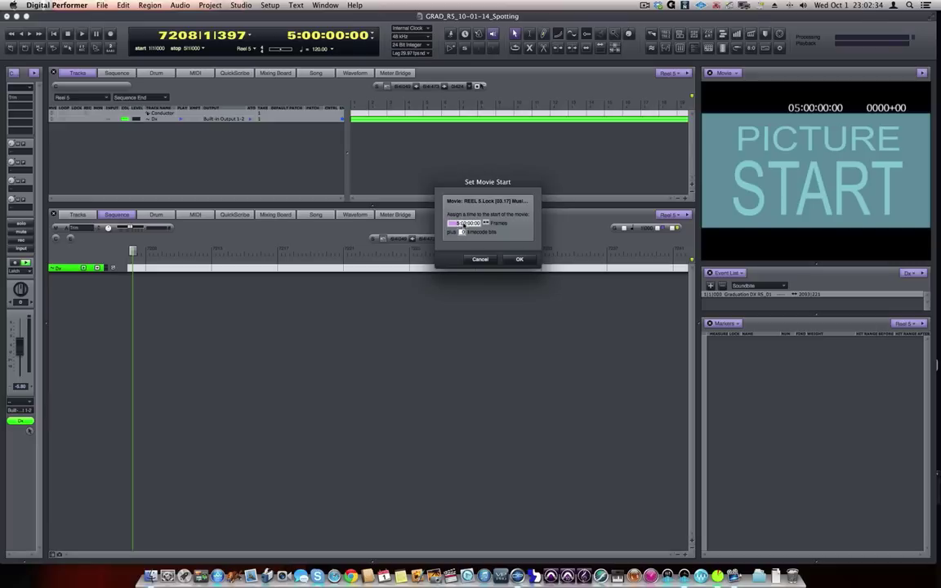
{"action": "left_click", "coordinate": [519, 259]}
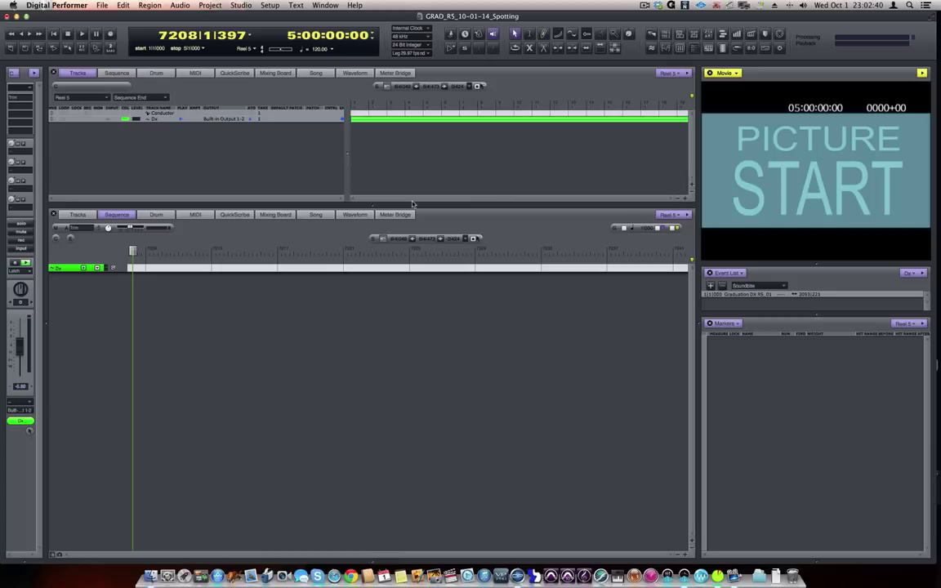
Step: Set the Reel 5 chunk's start frame time to 5:00:00:00 and return the playhead to the sequence start
{"action": "left_click_drag", "start_coordinate": [132, 253], "coordinate": [153, 252]}
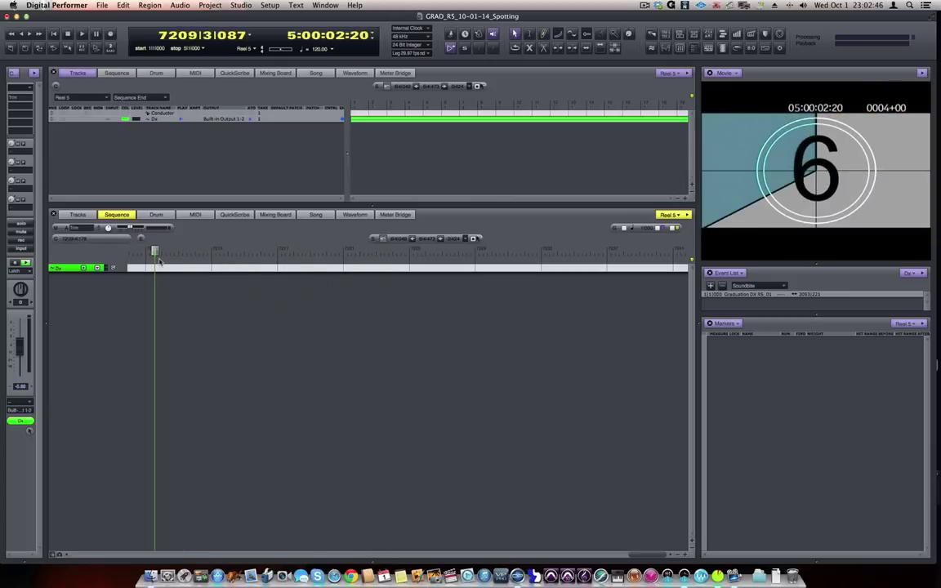
{"action": "left_click", "coordinate": [209, 6]}
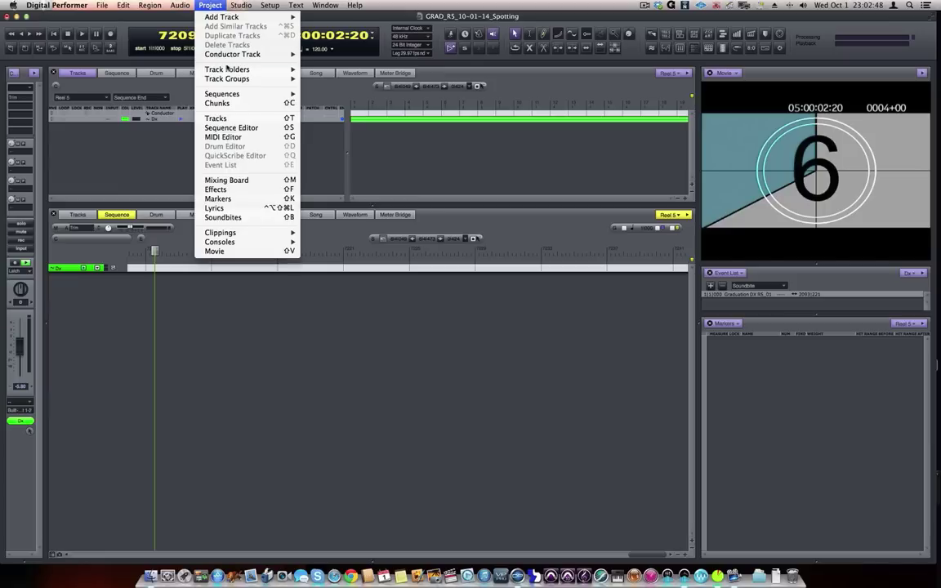
{"action": "mouse_move", "coordinate": [261, 94]}
{"action": "left_click", "coordinate": [348, 132]}
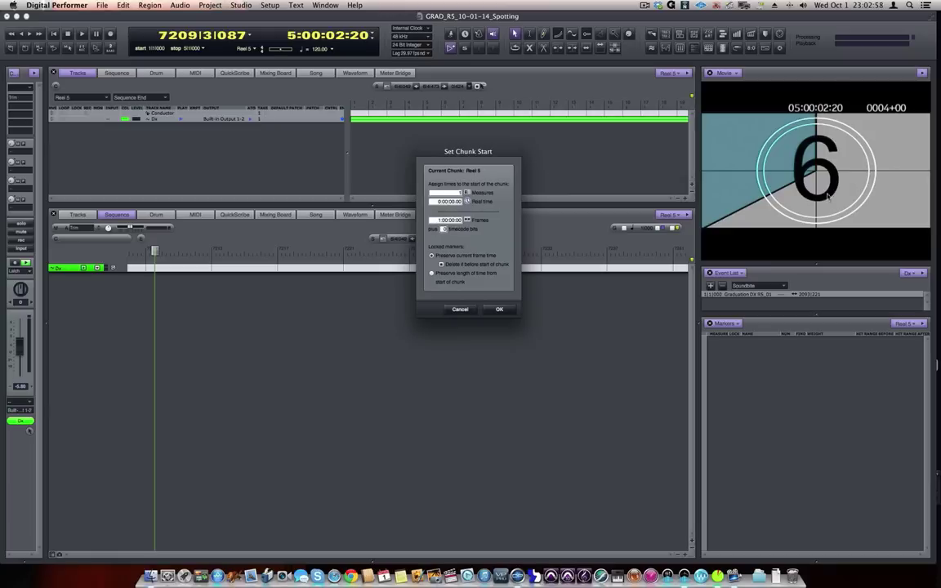
{"action": "left_click", "coordinate": [441, 221]}
{"action": "left_click", "coordinate": [500, 309]}
{"action": "left_click", "coordinate": [53, 34]}
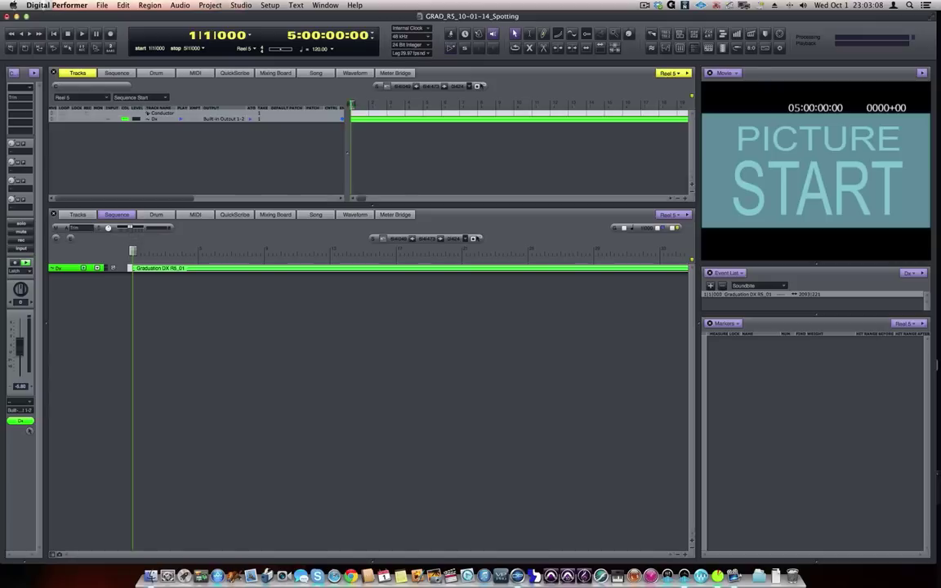
{"action": "mouse_move", "coordinate": [352, 104]}
{"action": "left_mouse_down"}
{"action": "mouse_move", "coordinate": [386, 105]}
{"action": "mouse_move", "coordinate": [341, 105]}
{"action": "left_mouse_up"}
{"action": "mouse_move", "coordinate": [353, 106]}
{"action": "left_mouse_down"}
{"action": "mouse_move", "coordinate": [560, 119]}
{"action": "mouse_move", "coordinate": [345, 112]}
{"action": "left_mouse_up"}
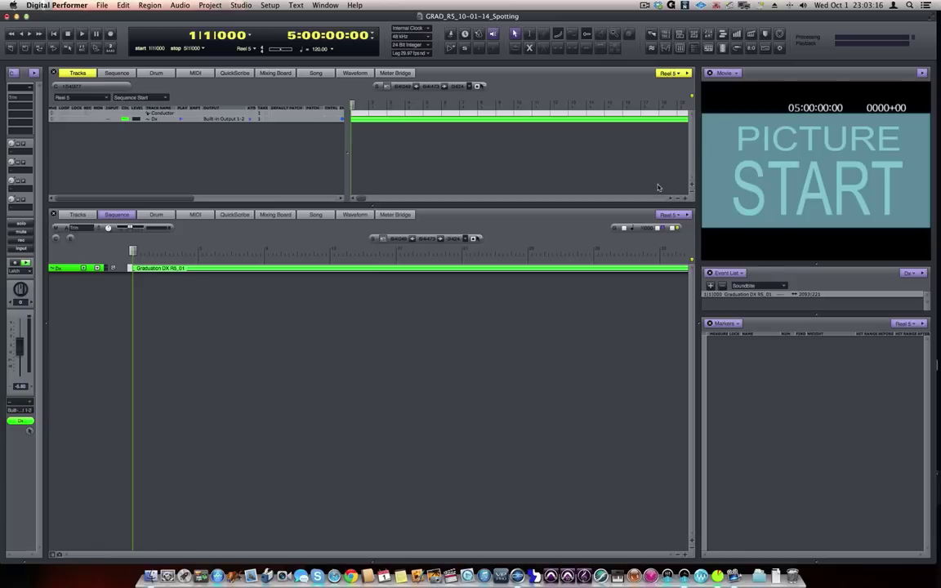
Step: Route the movie's audio output to the stereo bundle bus 3-4
{"action": "left_click", "coordinate": [787, 186]}
{"action": "mouse_move", "coordinate": [781, 186]}
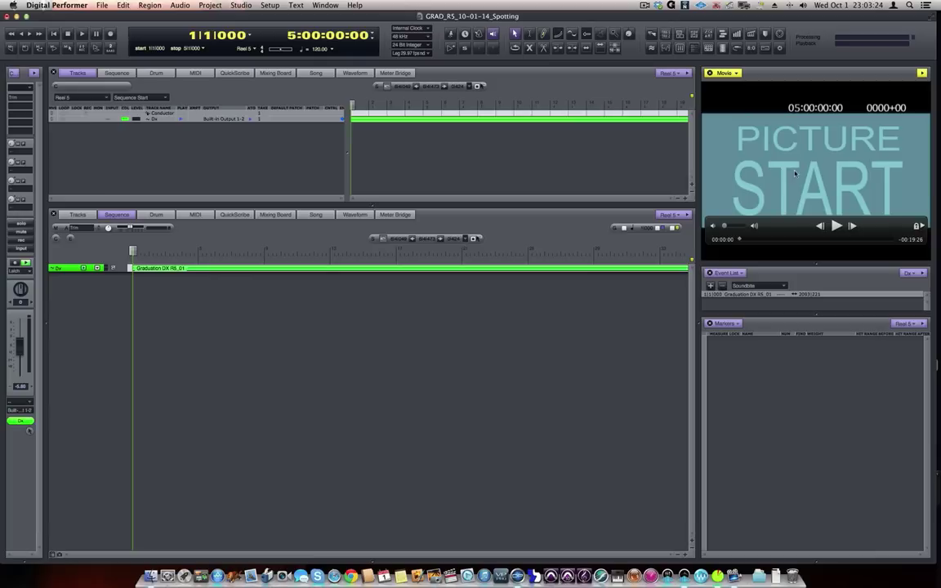
{"action": "right_click", "coordinate": [797, 183]}
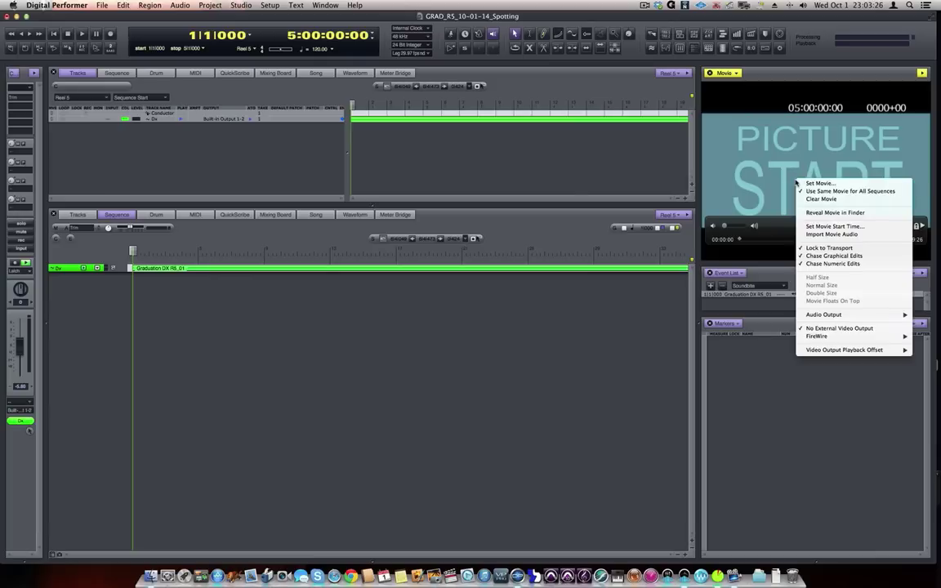
{"action": "mouse_move", "coordinate": [821, 318]}
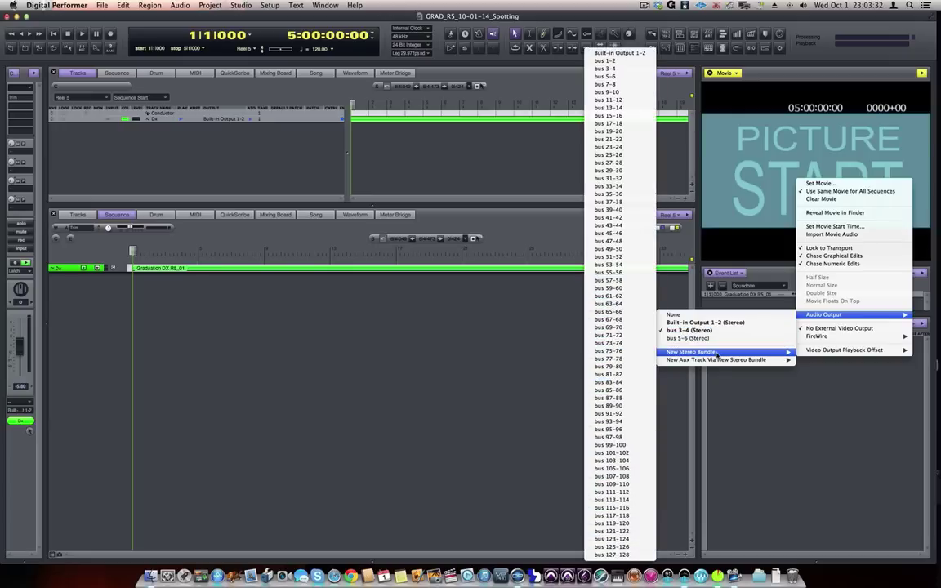
{"action": "left_click", "coordinate": [704, 331]}
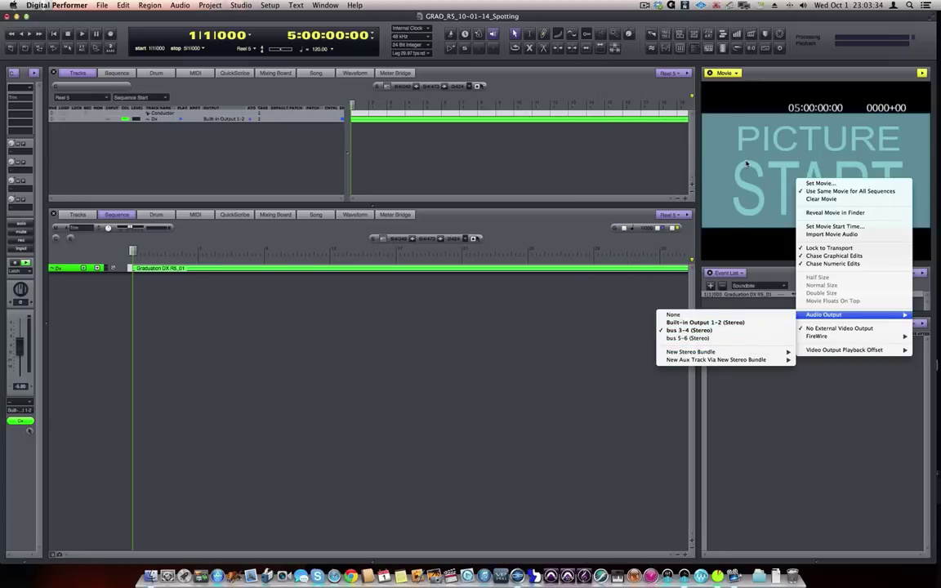
Step: Add an aux track below the Dx track and set its input to bus 3-4
{"action": "left_click", "coordinate": [145, 119]}
{"action": "left_click", "coordinate": [200, 5]}
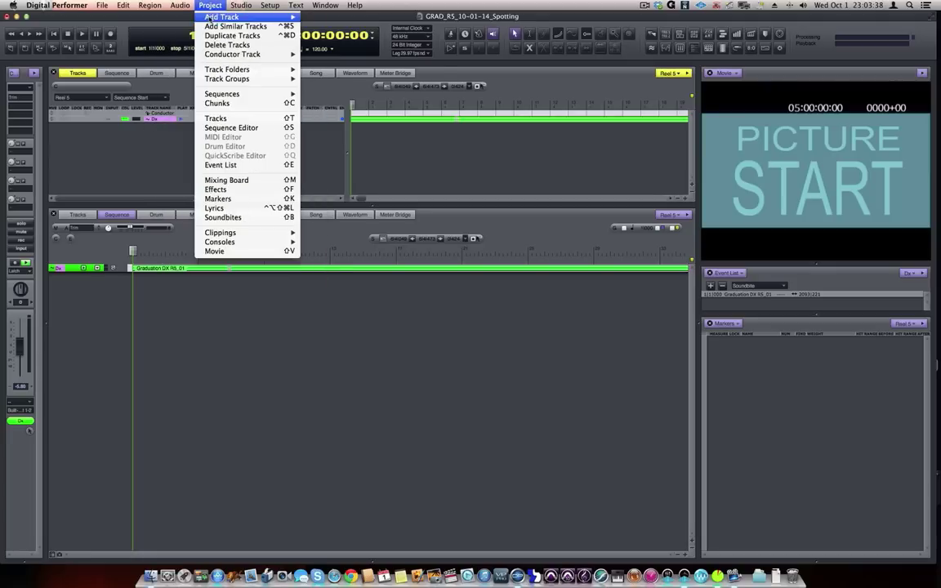
{"action": "mouse_move", "coordinate": [221, 17]}
{"action": "left_click", "coordinate": [328, 97]}
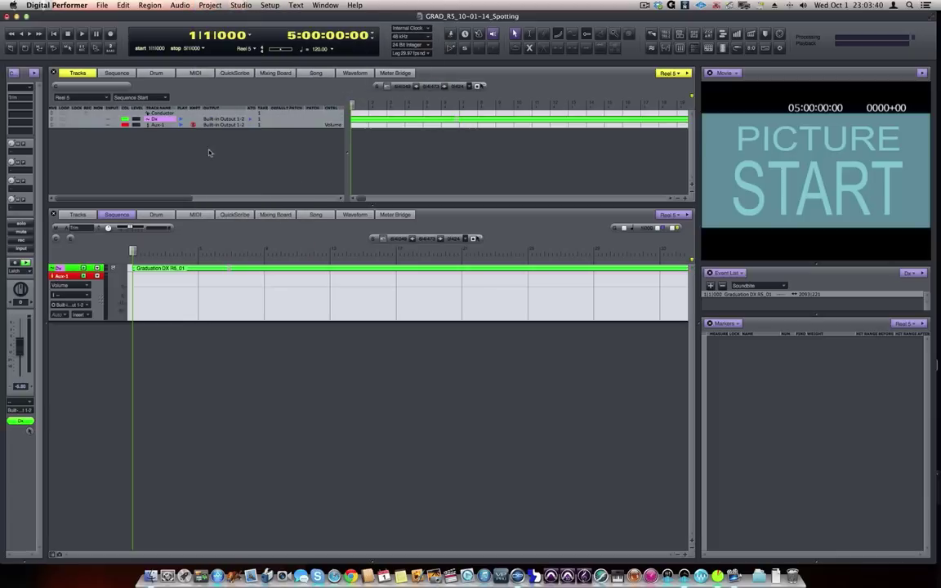
{"action": "left_click", "coordinate": [121, 118]}
{"action": "left_click", "coordinate": [127, 132]}
{"action": "left_click", "coordinate": [99, 123]}
{"action": "left_click", "coordinate": [120, 159]}
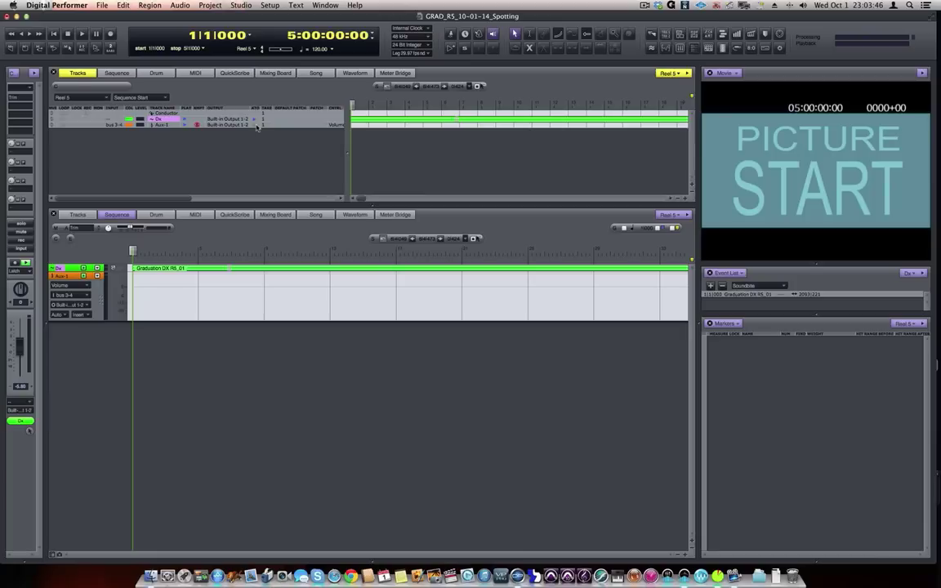
Step: Play the sequence from its start to check the movie's picture and sound, stopping at about 5:00:11
{"action": "left_click", "coordinate": [783, 185]}
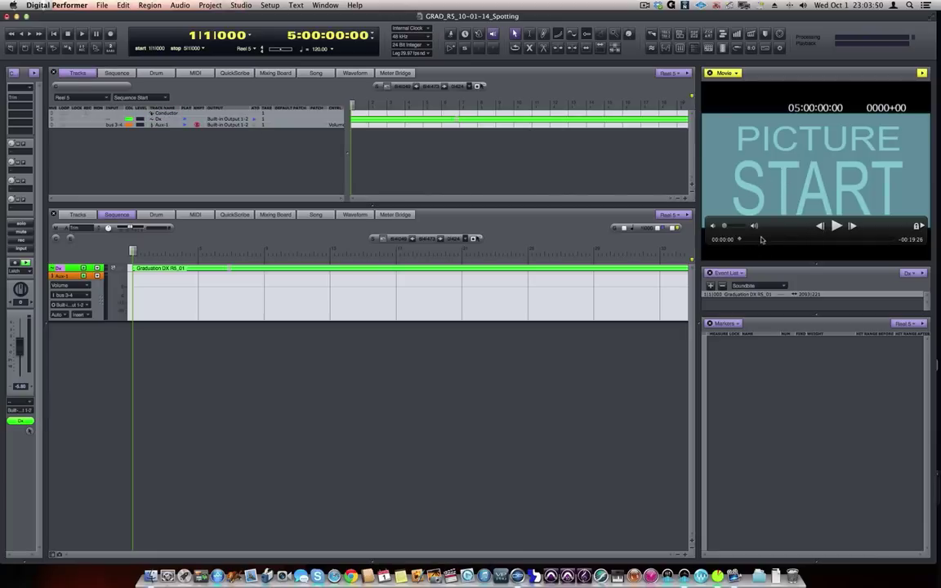
{"action": "key", "text": "space"}
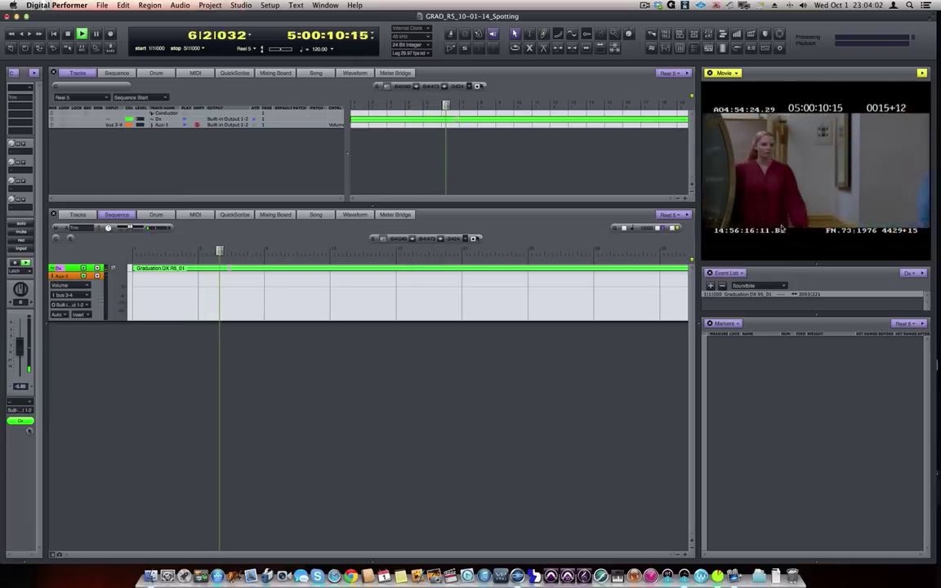
{"action": "key", "text": "space"}
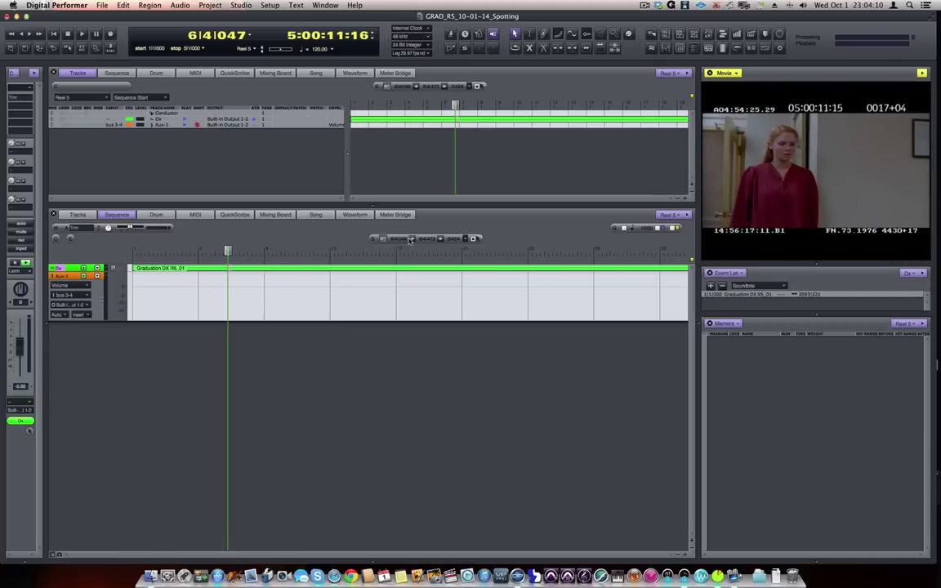
{"action": "mouse_move", "coordinate": [747, 204]}
{"action": "mouse_move", "coordinate": [829, 190]}
Step: Delete the aux track from the sequence
{"action": "left_click", "coordinate": [160, 125]}
{"action": "left_click", "coordinate": [218, 5]}
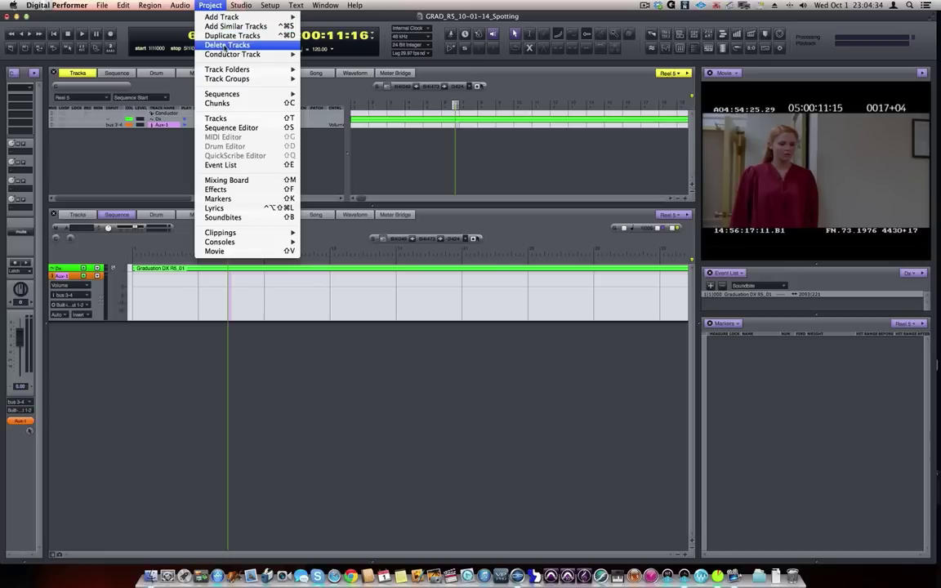
{"action": "left_click", "coordinate": [217, 43]}
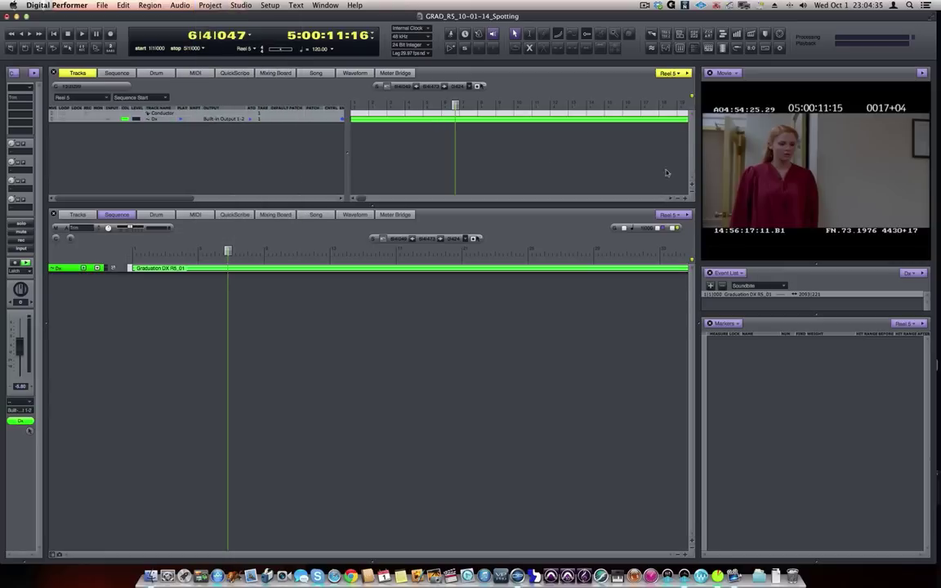
Step: Import the movie's audio into the sequence as a new track and enlarge that track's height to show both channel waveforms
{"action": "right_click", "coordinate": [806, 175]}
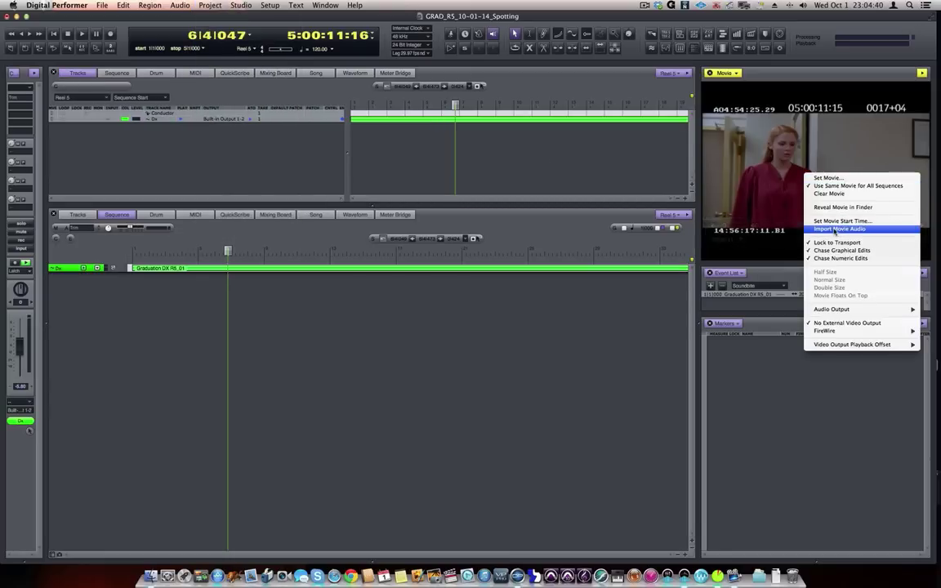
{"action": "left_click", "coordinate": [835, 229]}
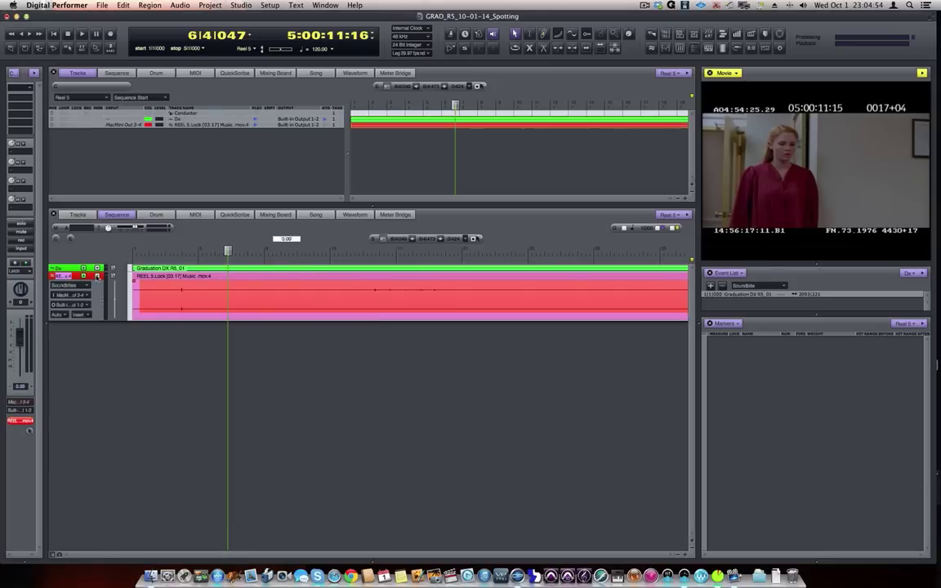
{"action": "right_click", "coordinate": [96, 276]}
{"action": "mouse_move", "coordinate": [159, 277]}
{"action": "left_click", "coordinate": [199, 317]}
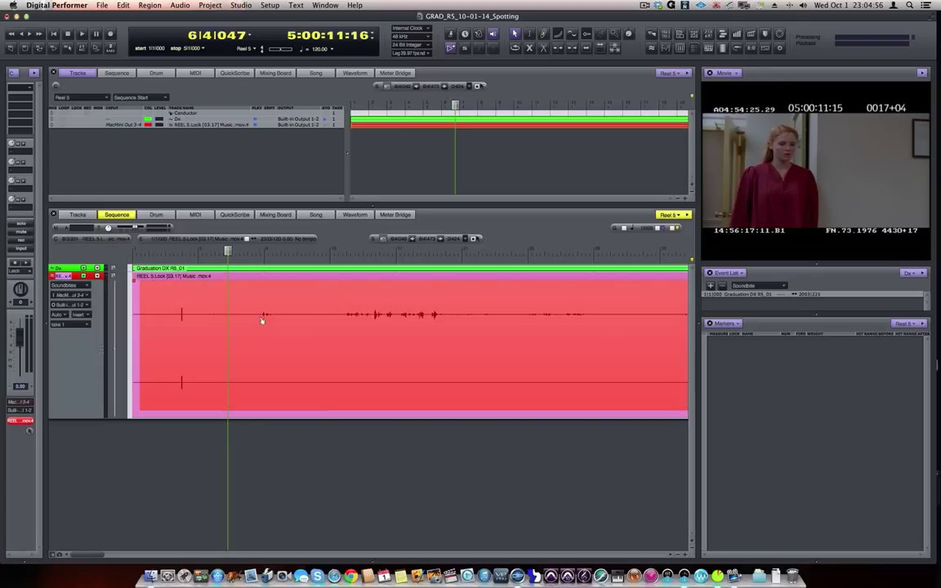
Step: Increase the movie audio's waveform display height and play across the sync pop at about 5:00:06:00 to check sync
{"action": "left_click", "coordinate": [173, 251]}
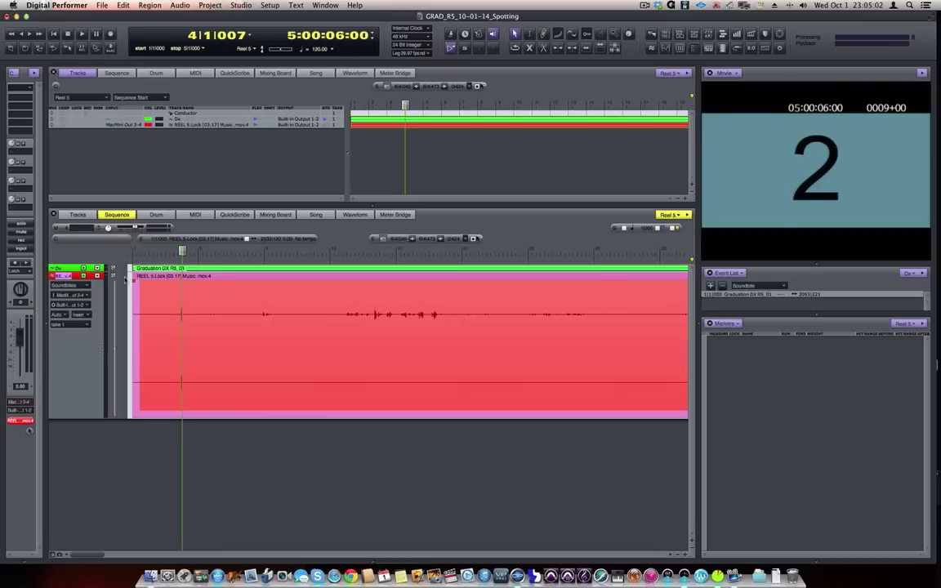
{"action": "left_click_drag", "start_coordinate": [114, 277], "coordinate": [126, 279]}
{"action": "left_click_drag", "start_coordinate": [183, 251], "coordinate": [178, 252]}
{"action": "key", "text": "space"}
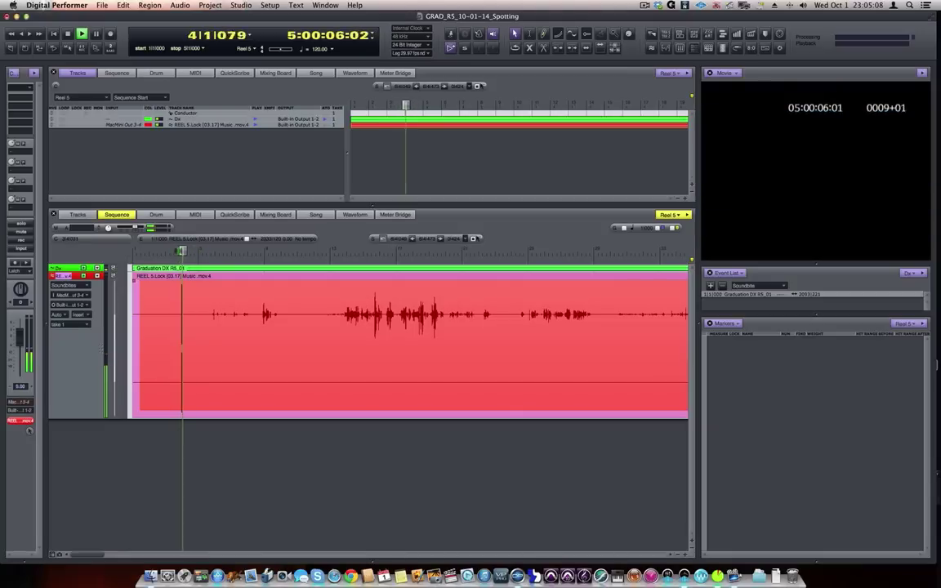
{"action": "key", "text": "space"}
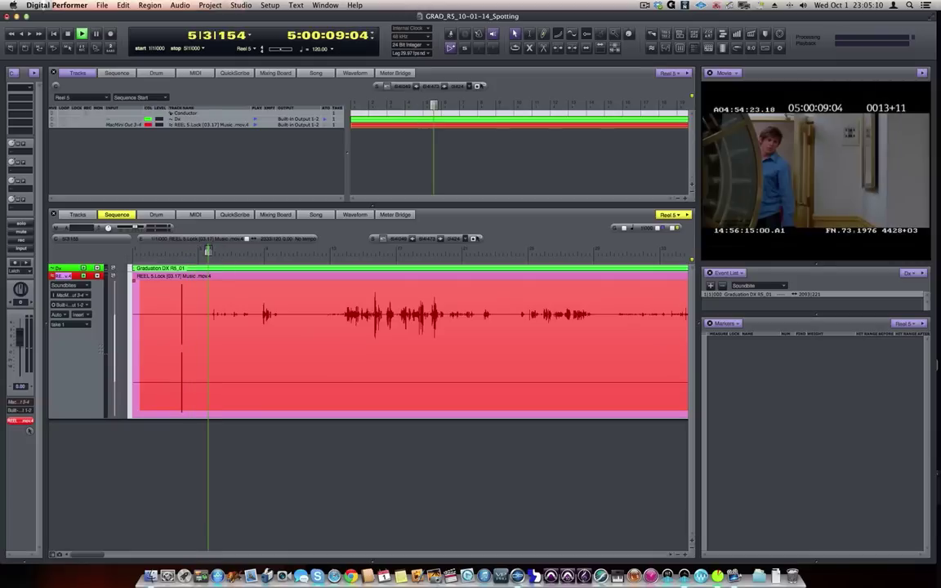
Step: Listen to the combined dialogue around 5:00:28, switch off playback of the Dx track and listen again up to about 5:00:31
{"action": "key", "text": "space"}
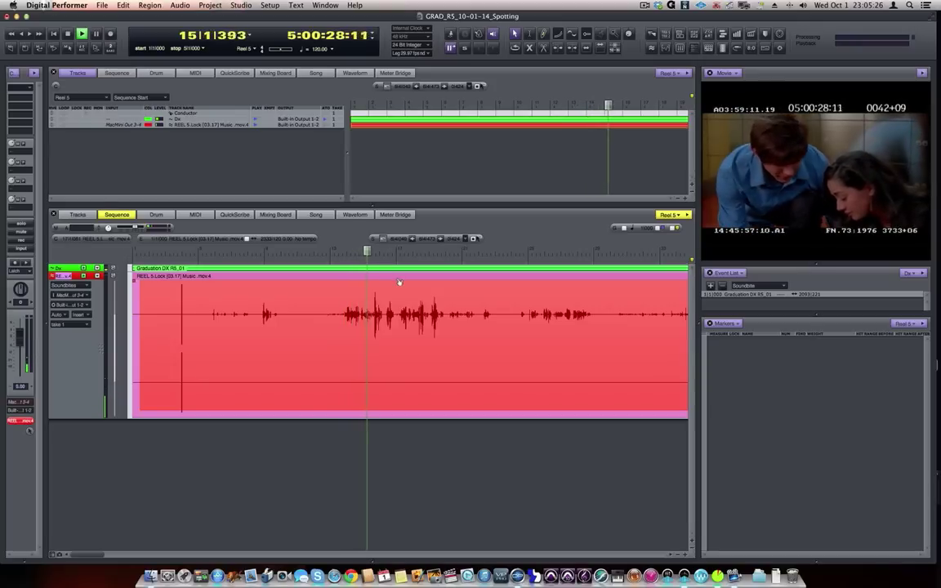
{"action": "key", "text": "space"}
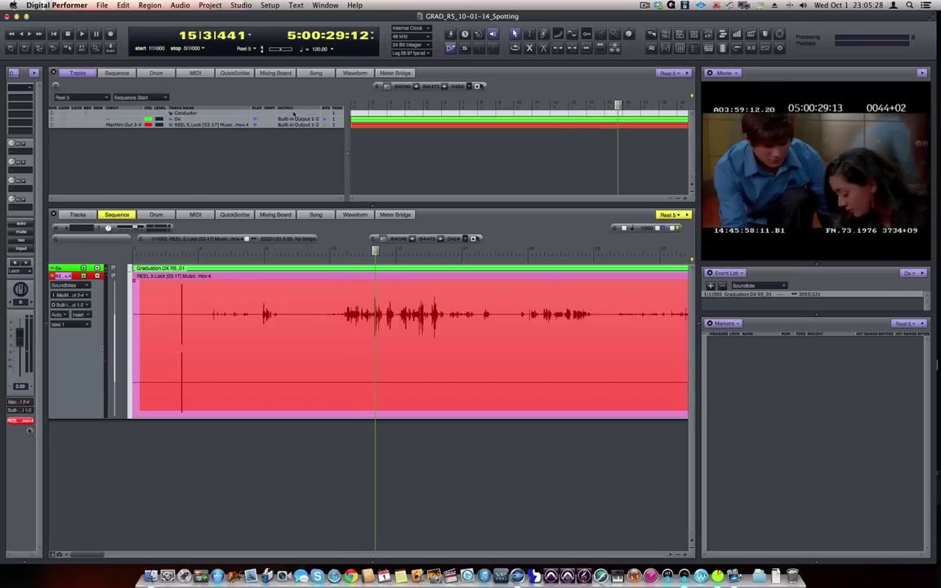
{"action": "left_click", "coordinate": [260, 120]}
{"action": "key", "text": "space"}
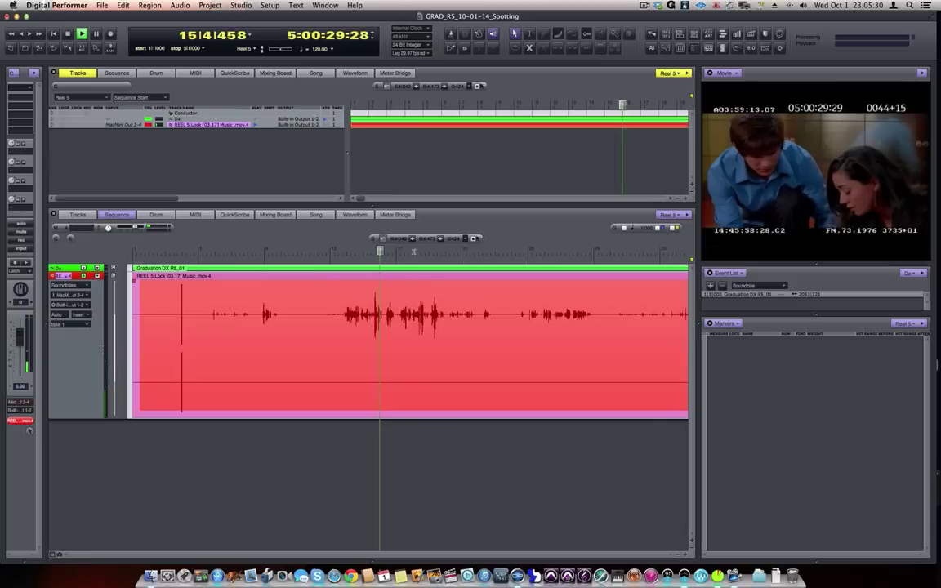
{"action": "key", "text": "space"}
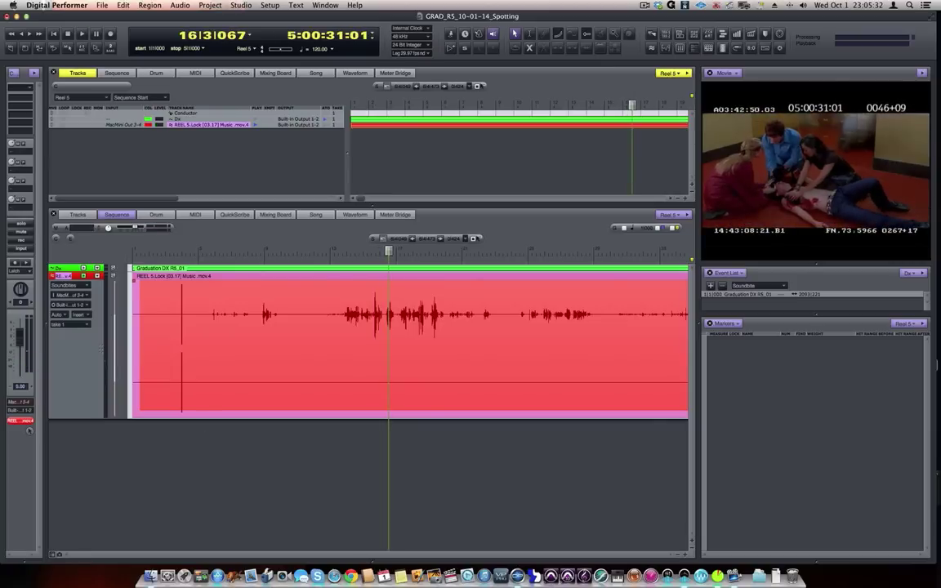
Step: Place the playback position at about 5:03:28:08, where the music begins in the movie audio's right channel
{"action": "left_click", "coordinate": [71, 280]}
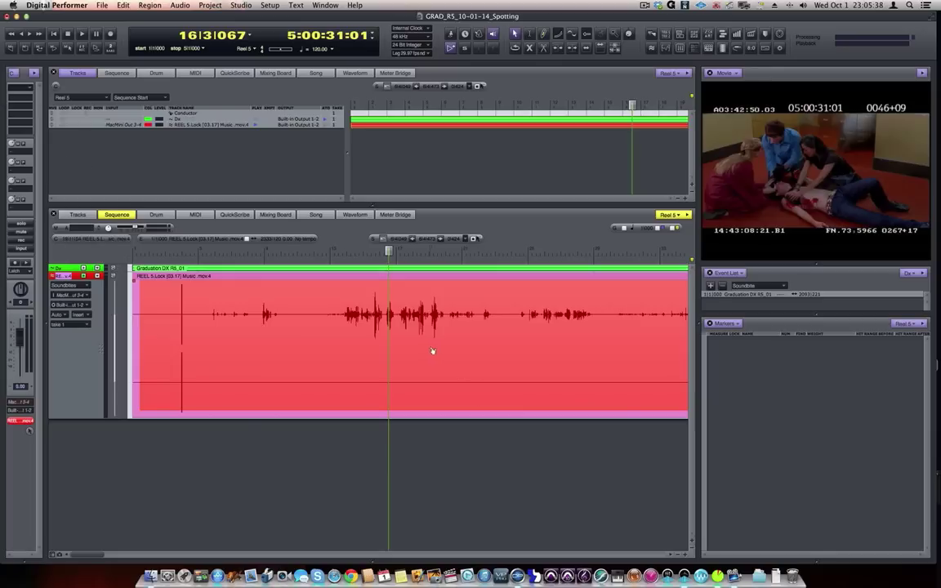
{"action": "scroll", "coordinate": [433, 351], "scroll_direction": "right", "scroll_amount": 15}
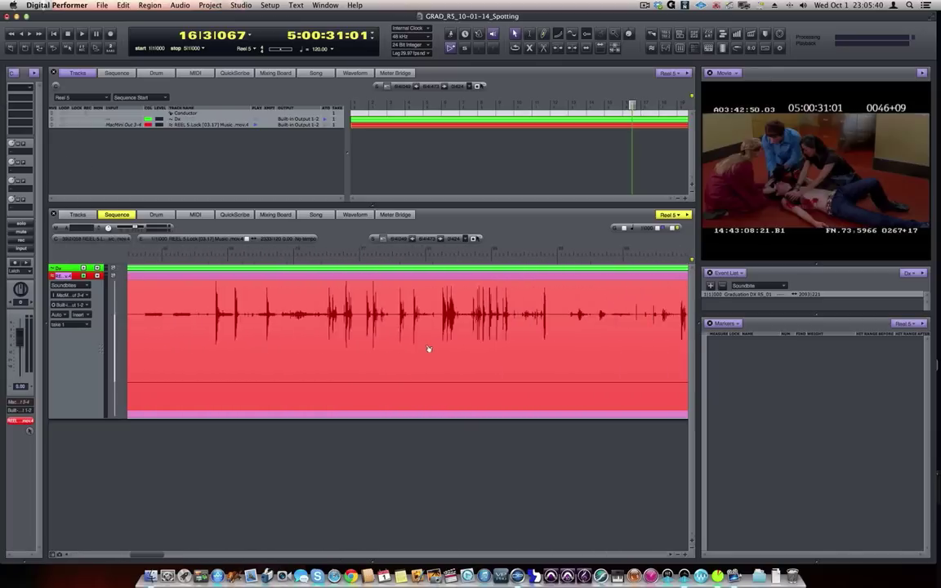
{"action": "scroll", "coordinate": [428, 350], "scroll_direction": "right", "scroll_amount": 10}
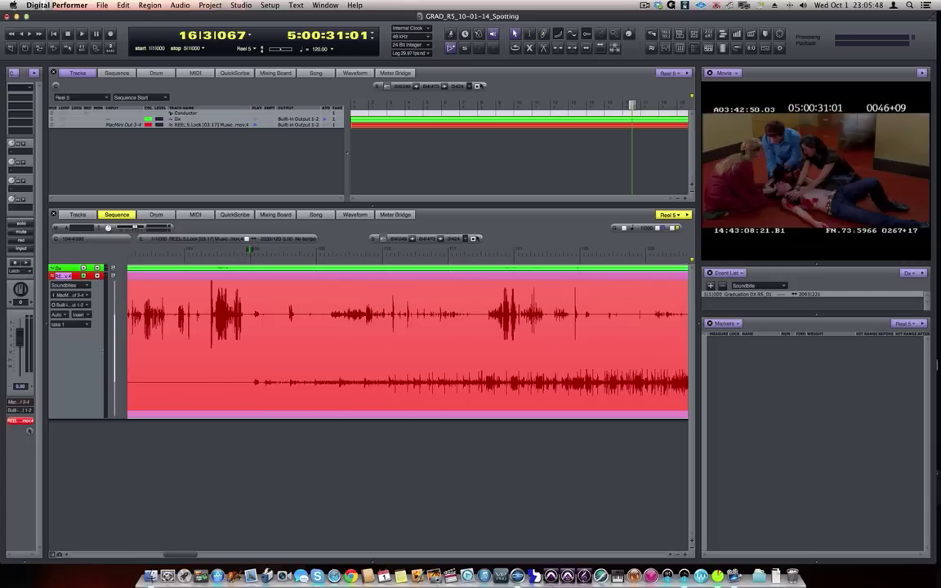
{"action": "left_click", "coordinate": [251, 248]}
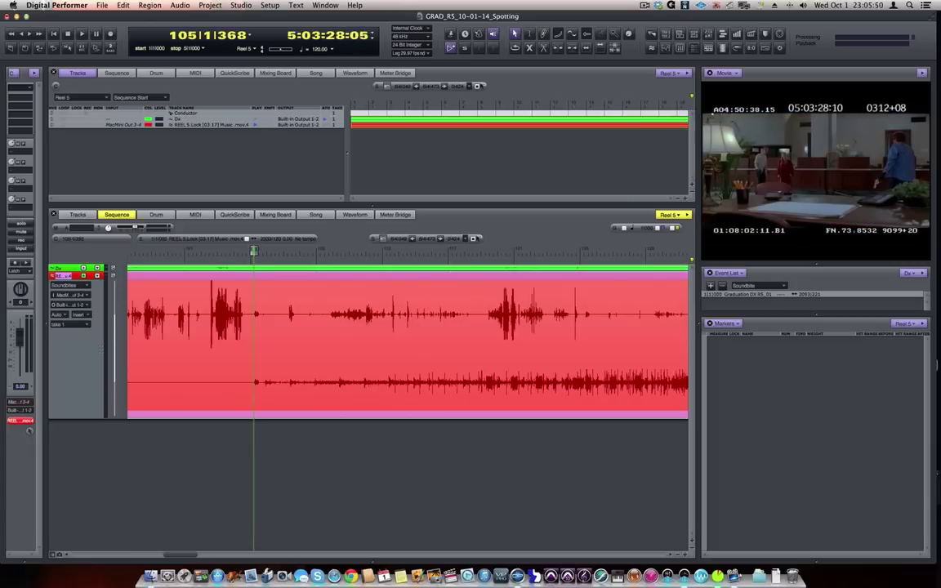
{"action": "key", "text": "super+Right"}
{"action": "key", "text": "super+Right"}
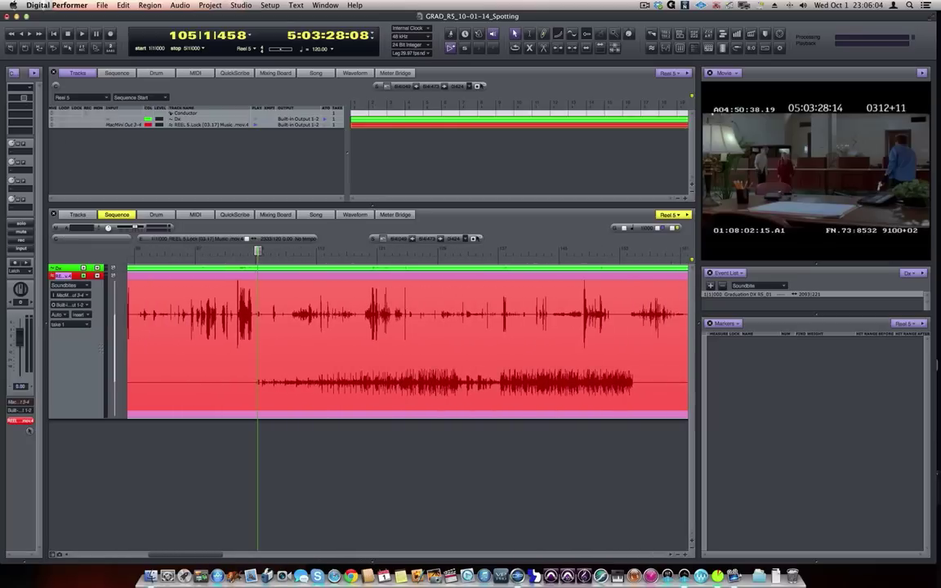
Step: Add MOTU's stereo Trim effect to the first insert of the movie audio track and bring its window over the sequence
{"action": "left_click", "coordinate": [22, 96]}
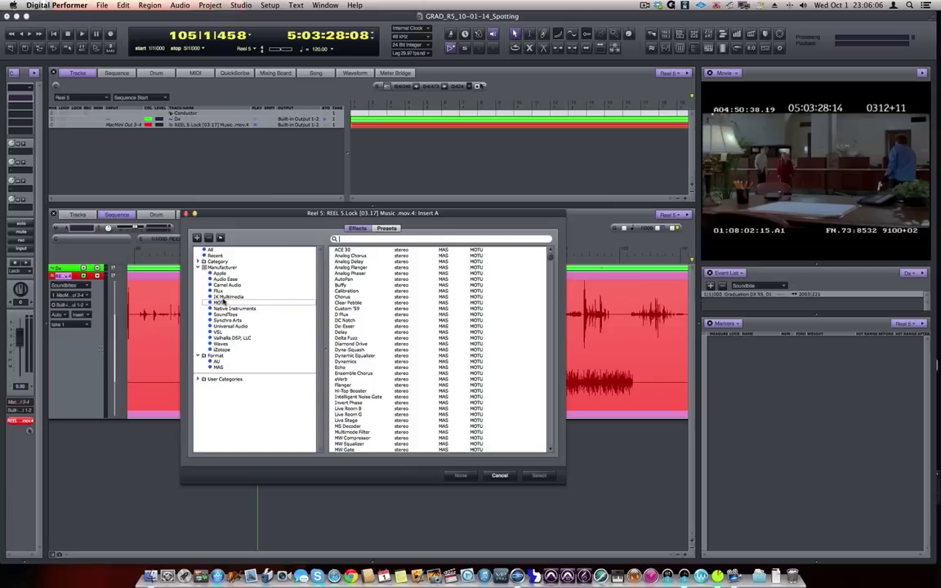
{"action": "left_click", "coordinate": [218, 302]}
{"action": "scroll", "coordinate": [360, 343], "scroll_direction": "down", "scroll_amount": 2}
{"action": "scroll", "coordinate": [377, 357], "scroll_direction": "down", "scroll_amount": 5}
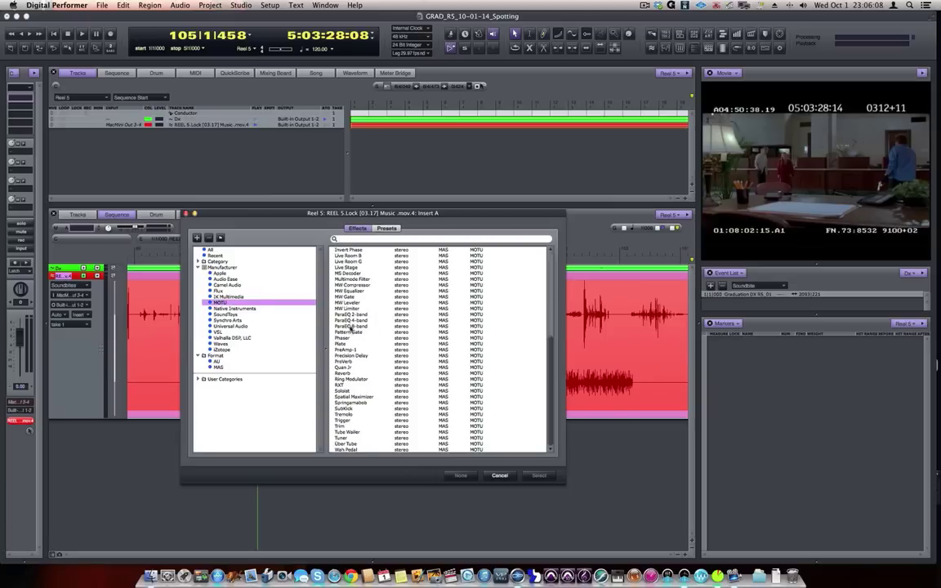
{"action": "left_click", "coordinate": [341, 426]}
{"action": "left_click", "coordinate": [539, 476]}
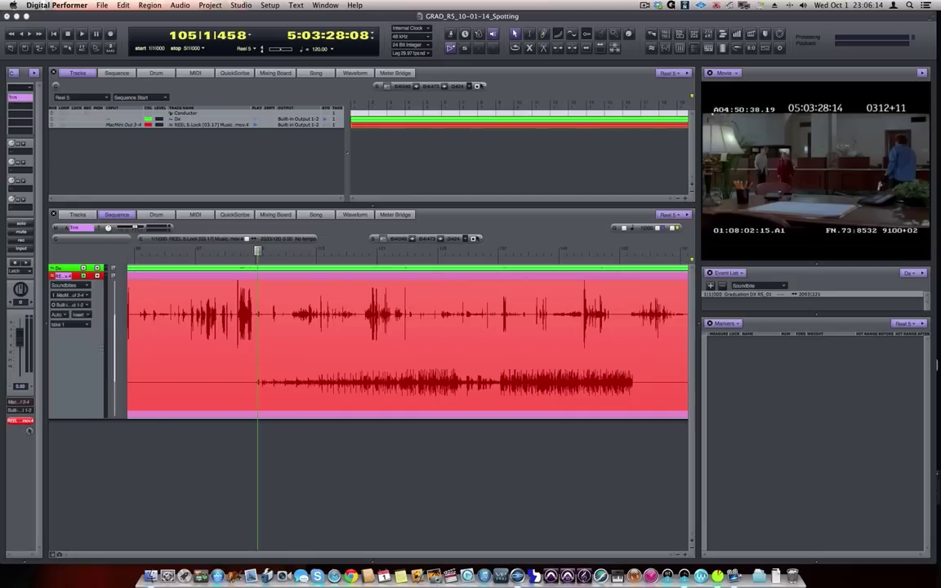
{"action": "left_click_drag", "start_coordinate": [940, 140], "coordinate": [355, 140]}
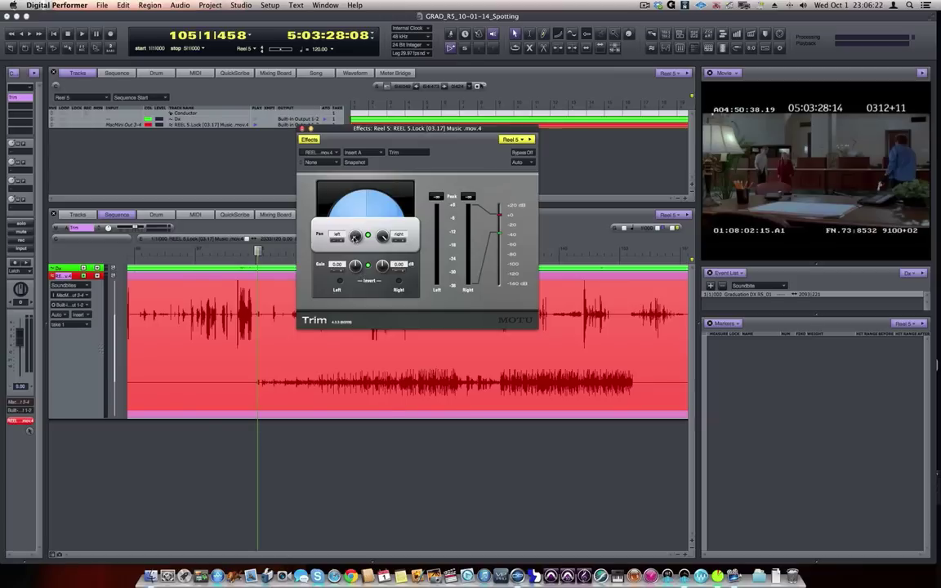
Step: Pan both Trim channels to center and lower only the right channel's gain to -40 dB
{"action": "left_click_drag", "start_coordinate": [356, 236], "coordinate": [356, 193]}
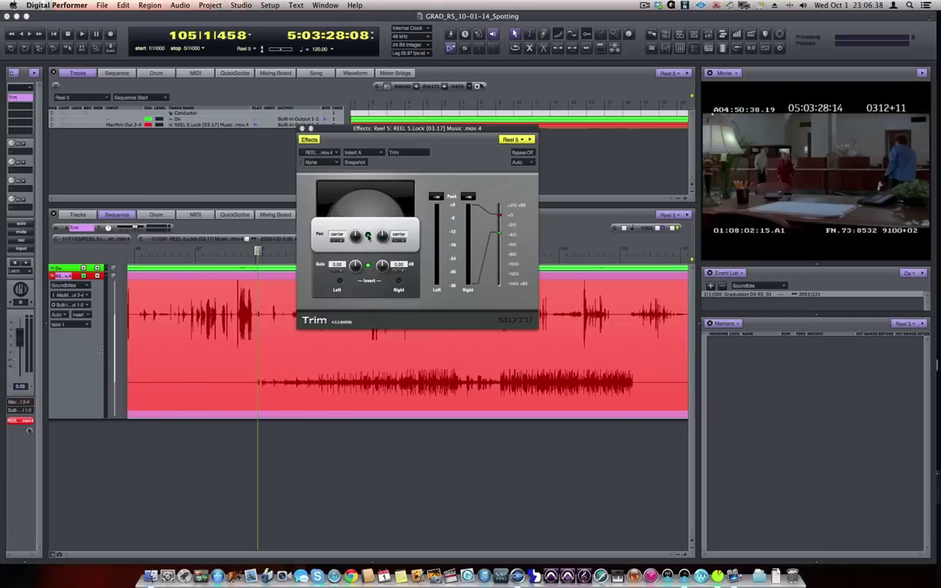
{"action": "left_click_drag", "start_coordinate": [355, 235], "coordinate": [355, 244]}
{"action": "left_click_drag", "start_coordinate": [382, 264], "coordinate": [382, 278]}
Step: Play from about 5:03:11:14 into the music and adjust Trim's right-channel gain while listening to the dialogue and music balance
{"action": "left_click", "coordinate": [194, 250]}
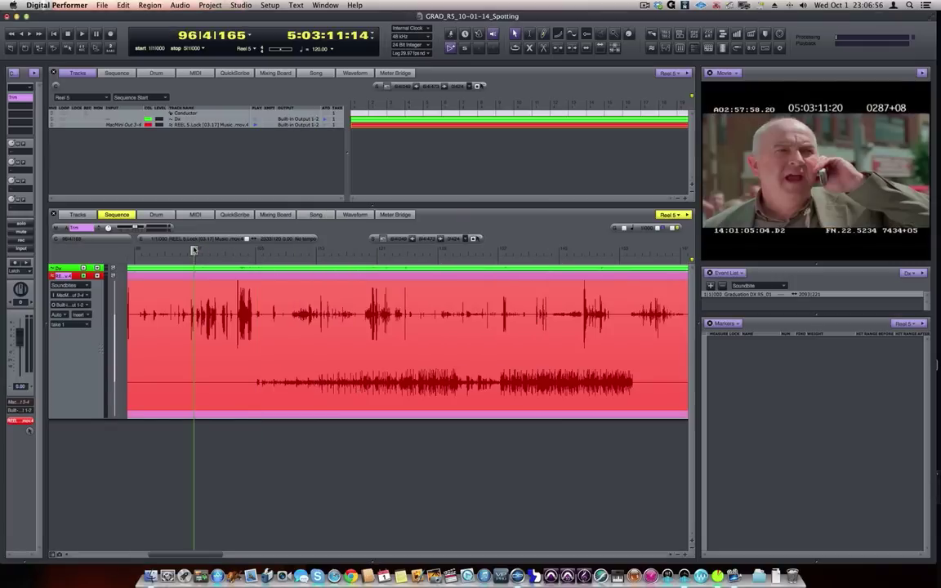
{"action": "key", "text": "space"}
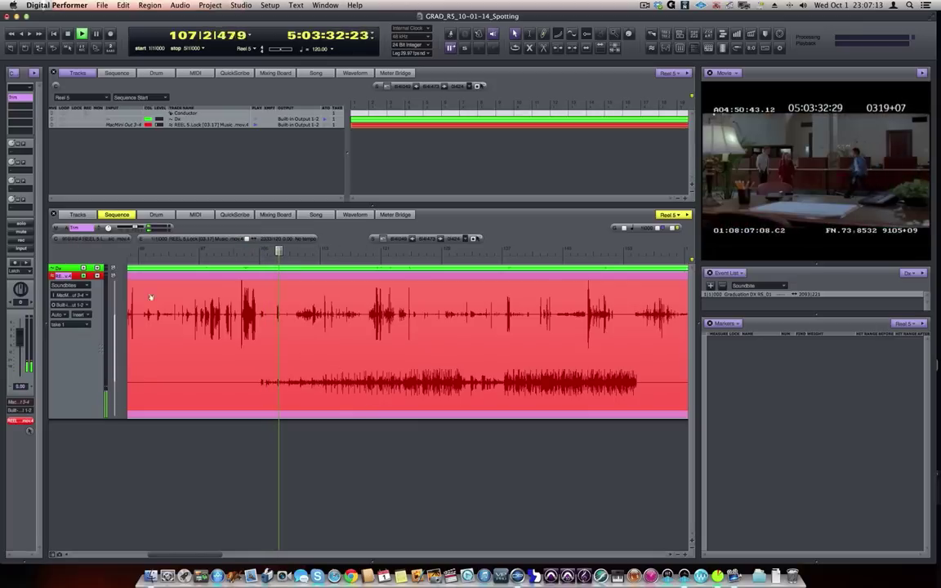
{"action": "left_click", "coordinate": [25, 98]}
{"action": "double_click", "coordinate": [25, 99]}
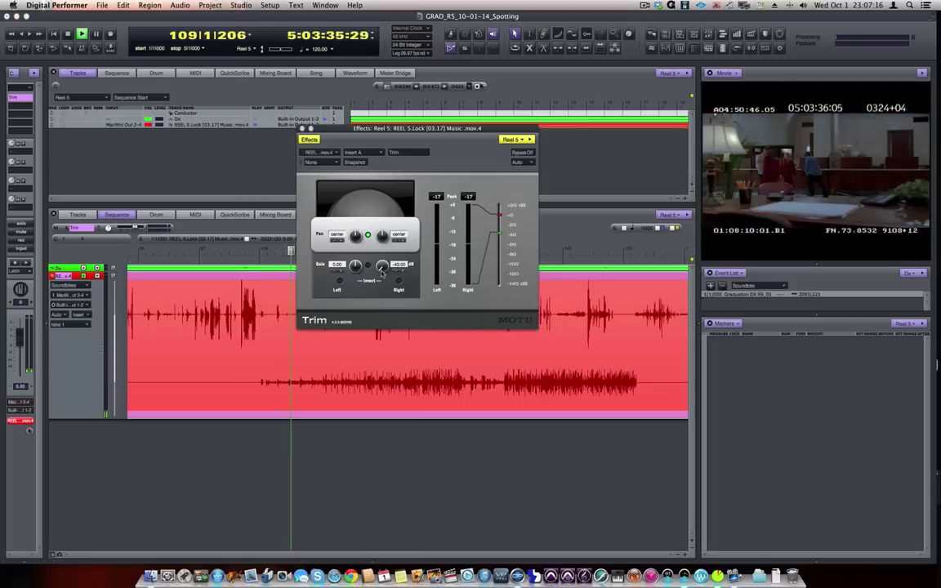
{"action": "mouse_move", "coordinate": [383, 265]}
{"action": "left_mouse_down"}
{"action": "mouse_move", "coordinate": [382, 224]}
{"action": "mouse_move", "coordinate": [384, 281]}
{"action": "left_mouse_up"}
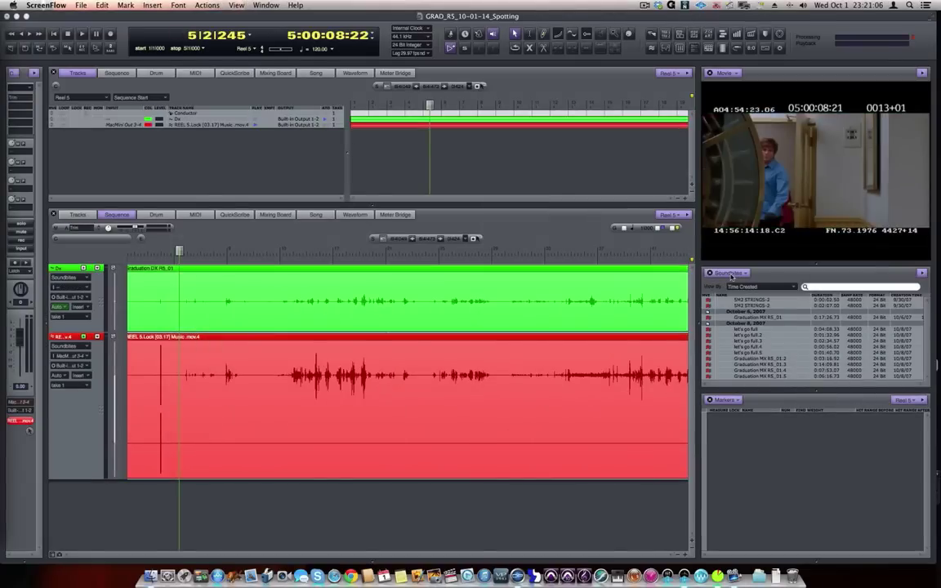
Step: Enlarge the Markers list by shrinking the Soundbites list above it
{"action": "left_click", "coordinate": [731, 275]}
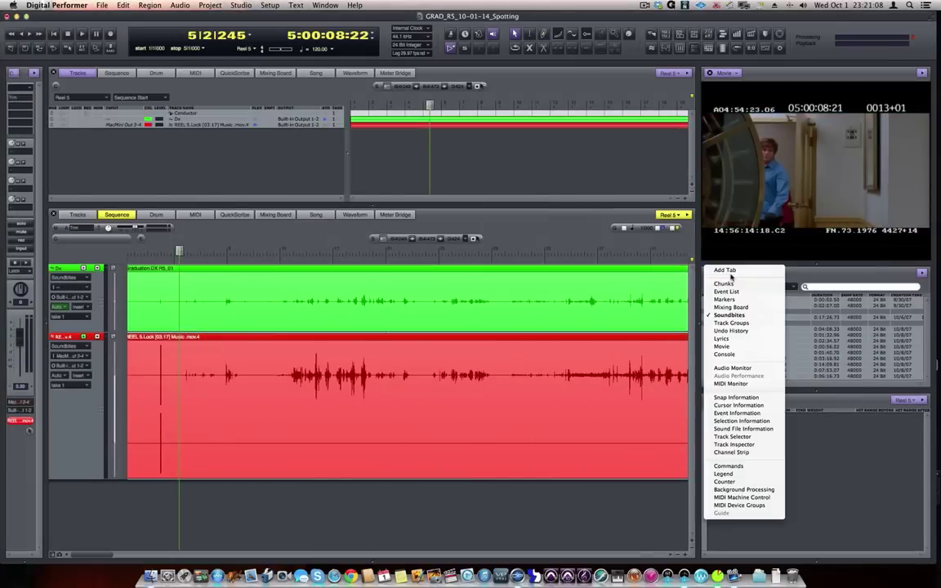
{"action": "left_click", "coordinate": [801, 274]}
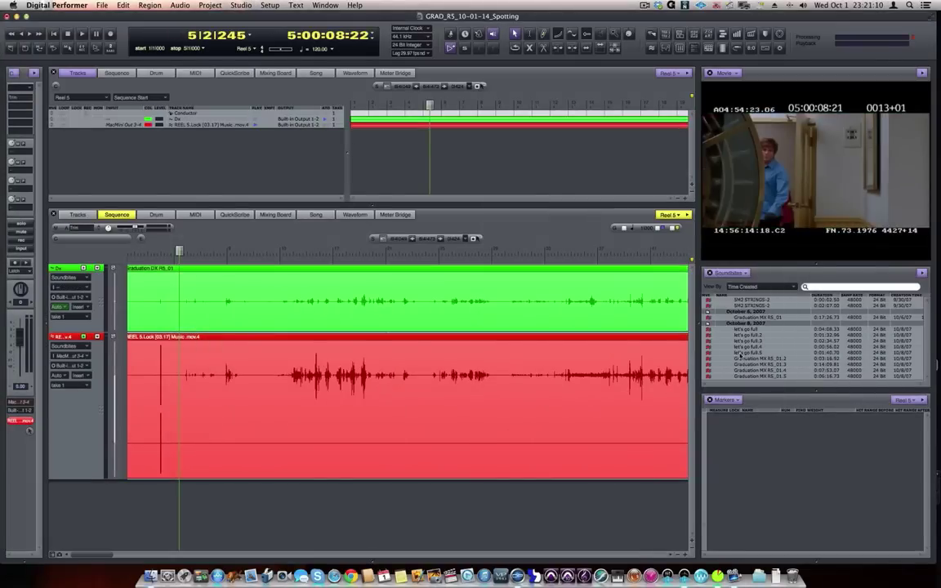
{"action": "left_click_drag", "start_coordinate": [817, 392], "coordinate": [814, 348]}
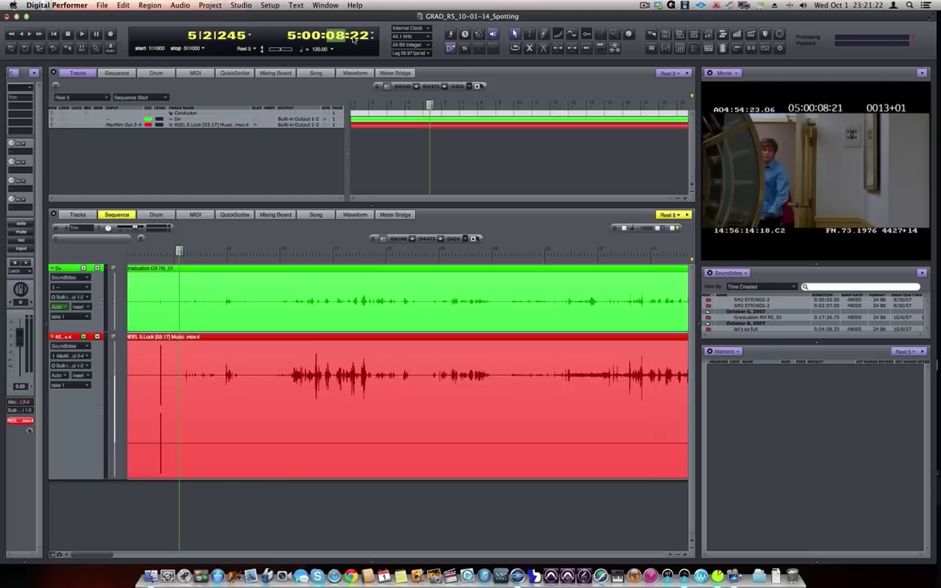
Step: Add a marker at 5:00:08:00 and name it "5M1 - IN"
{"action": "type", "text": "00"}
{"action": "key", "text": "Return"}
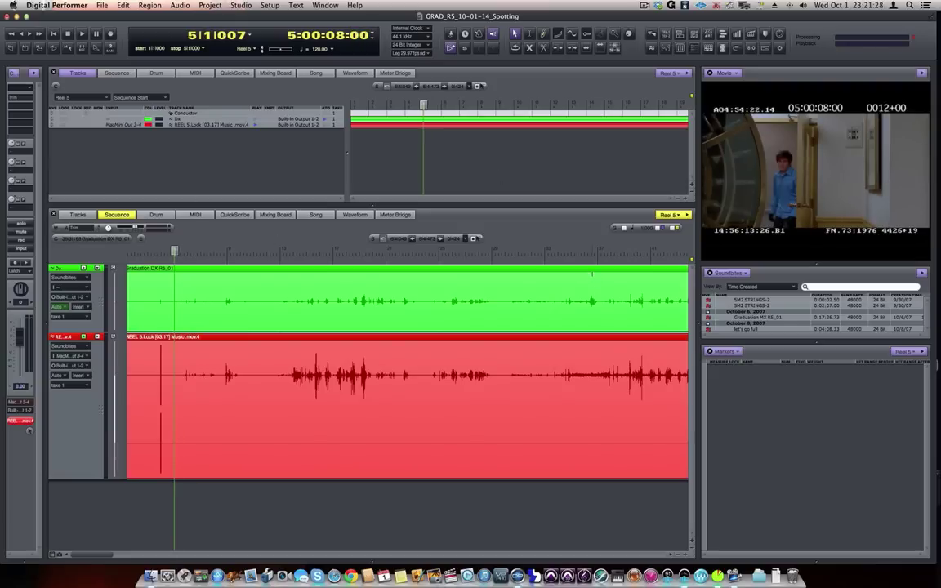
{"action": "key", "text": "ctrl+m"}
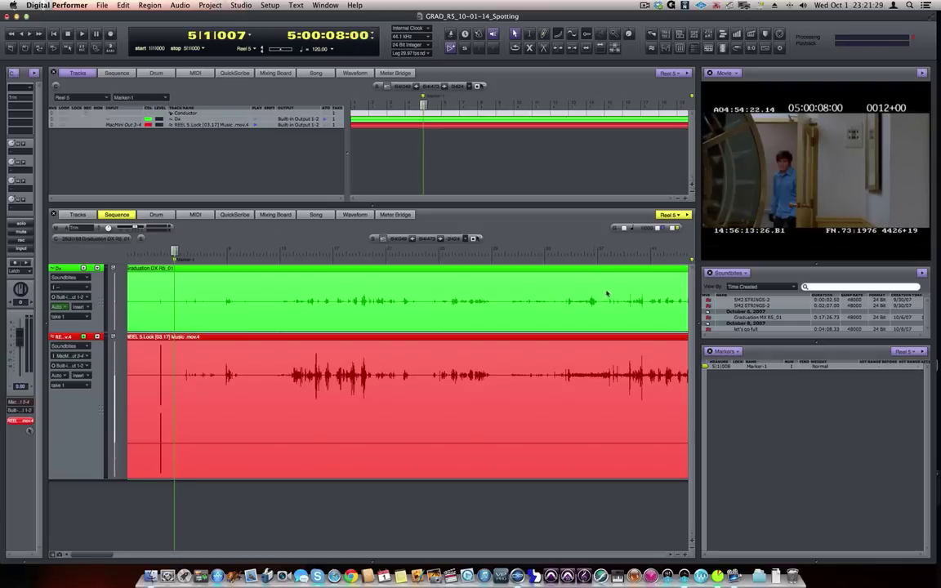
{"action": "left_click", "coordinate": [766, 370], "text": "alt"}
{"action": "type", "text": "F"}
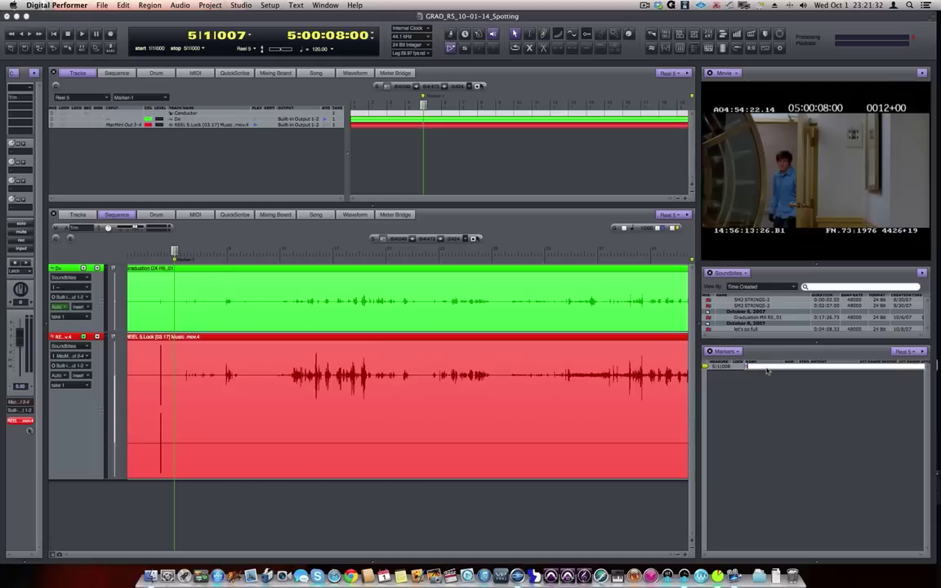
{"action": "type", "text": "M1"}
{"action": "type", "text": "0"}
{"action": "left_click", "coordinate": [770, 392]}
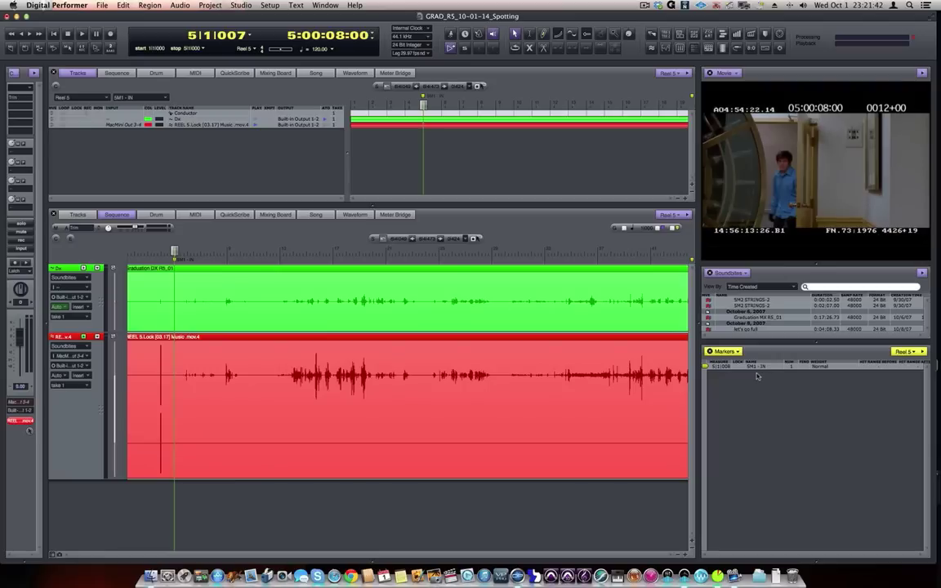
Step: Move the playback position to 5:01:31:10 and add a marker there
{"action": "type", "text": "1"}
{"action": "left_click", "coordinate": [336, 38]}
{"action": "type", "text": "31"}
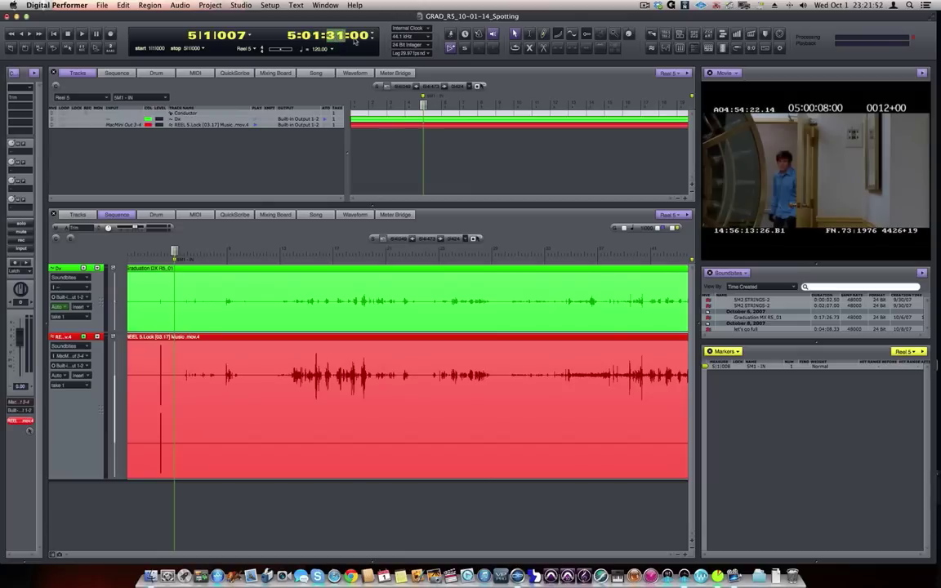
{"action": "left_click", "coordinate": [354, 39]}
{"action": "type", "text": "10"}
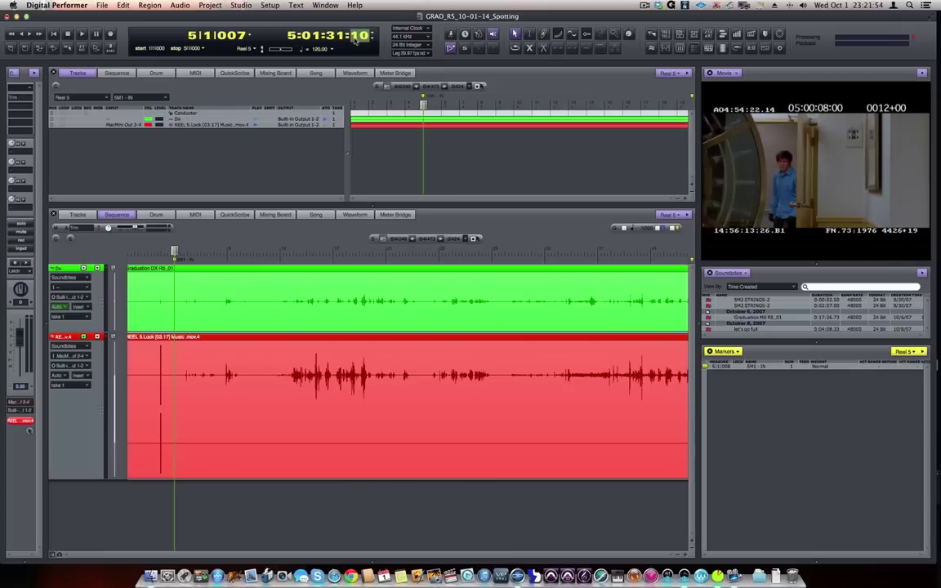
{"action": "key", "text": "Return"}
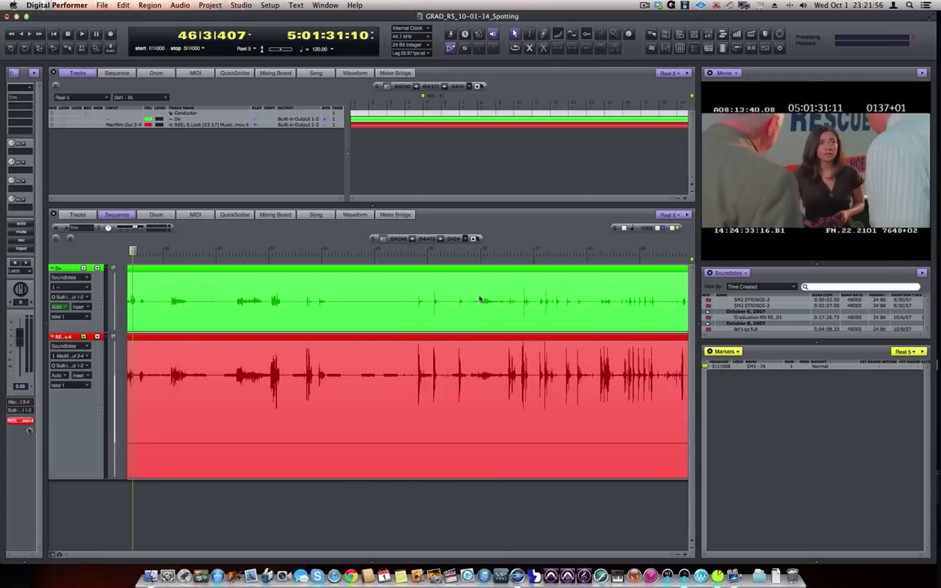
{"action": "key", "text": "ctrl+m"}
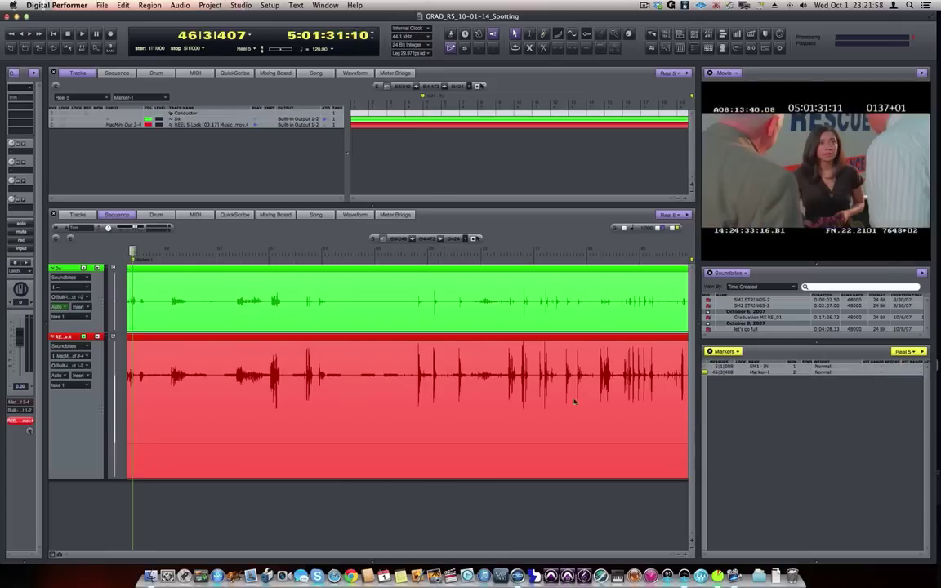
Step: Rename the marker at 5:01:31:10 as "5M2 - IN"
{"action": "double_click", "coordinate": [765, 372]}
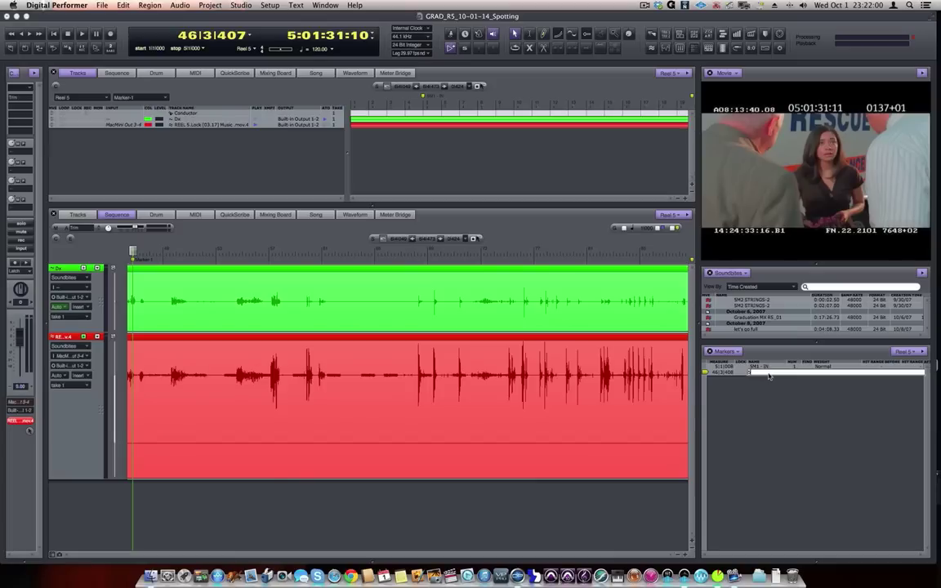
{"action": "type", "text": "SM2 - IN"}
{"action": "left_click", "coordinate": [776, 392]}
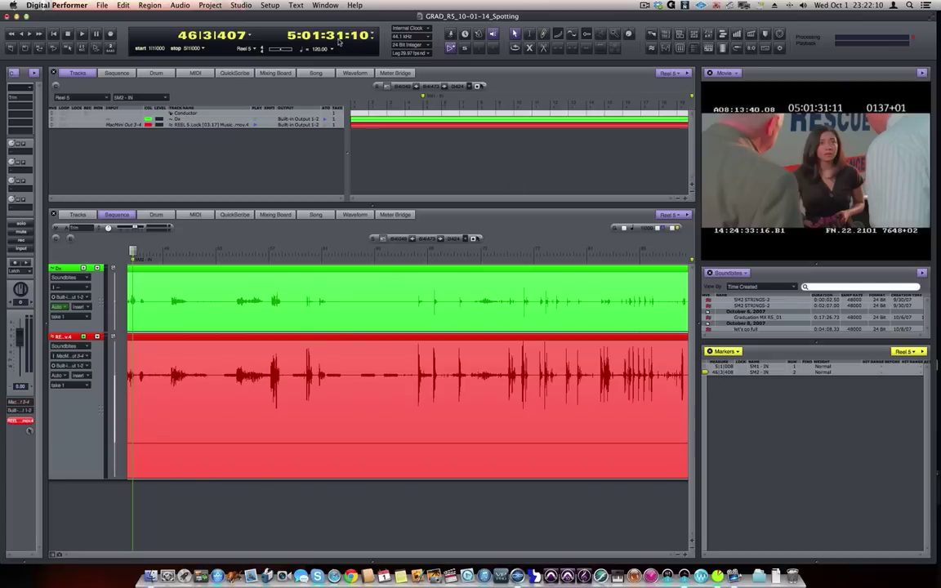
Step: Move the playback position to 5:03:27:00, add a marker there and name it "5M3 - IN"
{"action": "scroll", "coordinate": [314, 38], "scroll_direction": "up", "scroll_amount": 6}
{"action": "scroll", "coordinate": [314, 38], "scroll_direction": "down", "scroll_amount": 4}
{"action": "scroll", "coordinate": [340, 38], "scroll_direction": "down", "scroll_amount": 4}
{"action": "scroll", "coordinate": [359, 38], "scroll_direction": "down", "scroll_amount": 10}
{"action": "key", "text": "Return"}
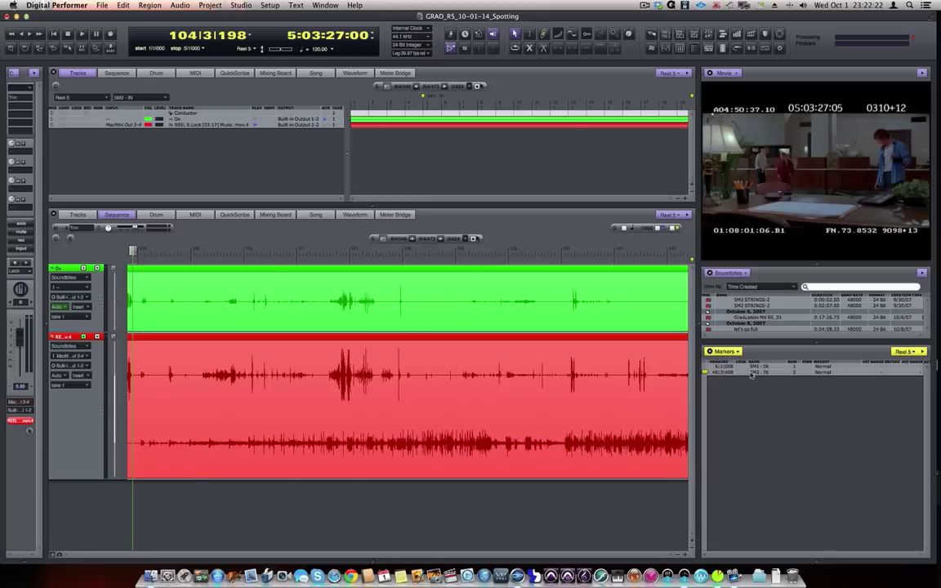
{"action": "key", "text": "ctrl+m"}
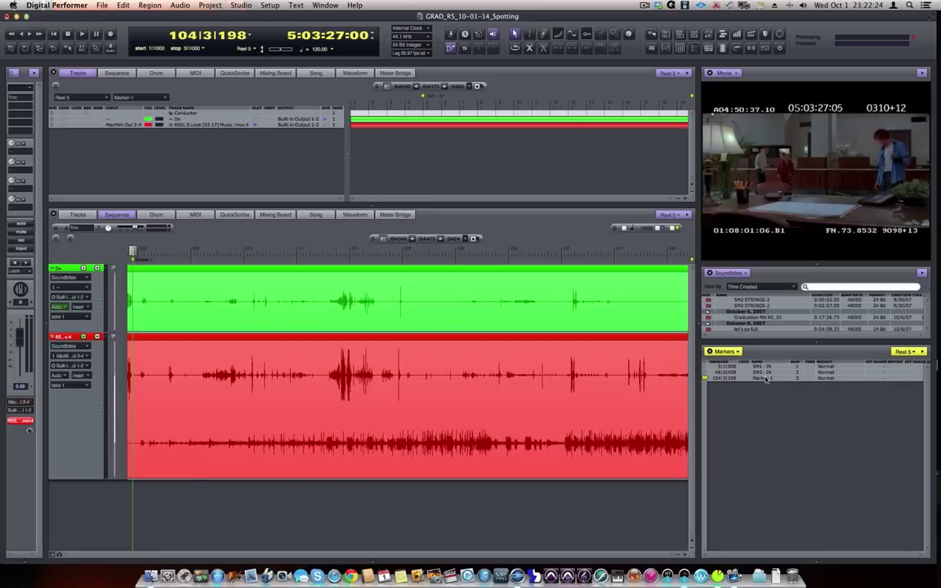
{"action": "double_click", "coordinate": [758, 378]}
{"action": "type", "text": "S"}
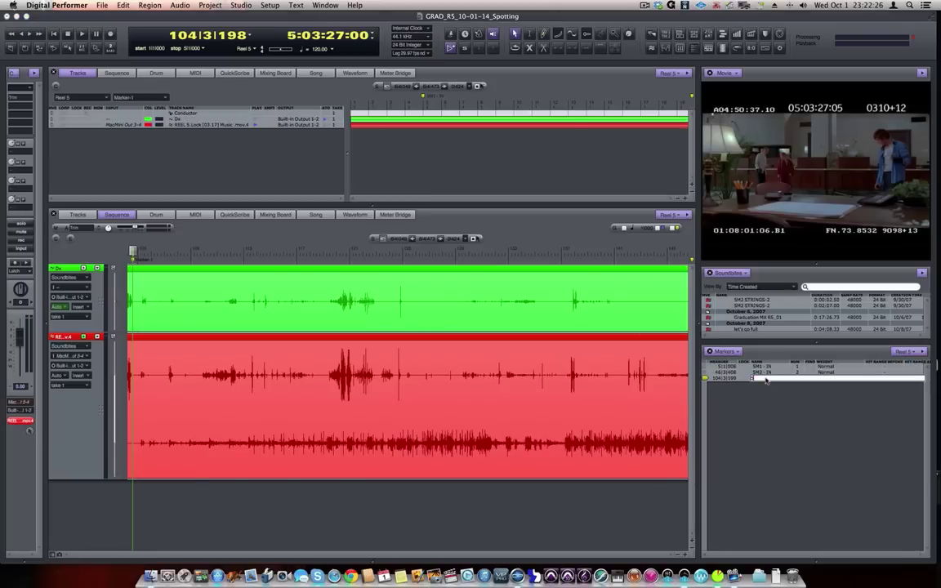
{"action": "type", "text": "M3 - IN"}
{"action": "key", "text": "Return"}
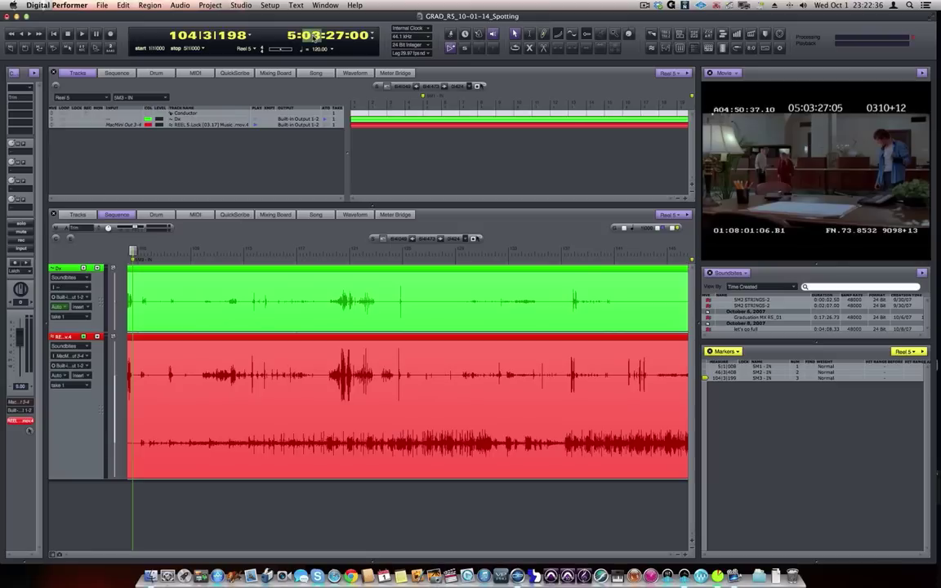
Step: Move the playback position to 5:05:55:19, add a marker there and name it "5M4 - IN"
{"action": "type", "text": "5"}
{"action": "left_click", "coordinate": [337, 36]}
{"action": "type", "text": "55"}
{"action": "left_click", "coordinate": [364, 37]}
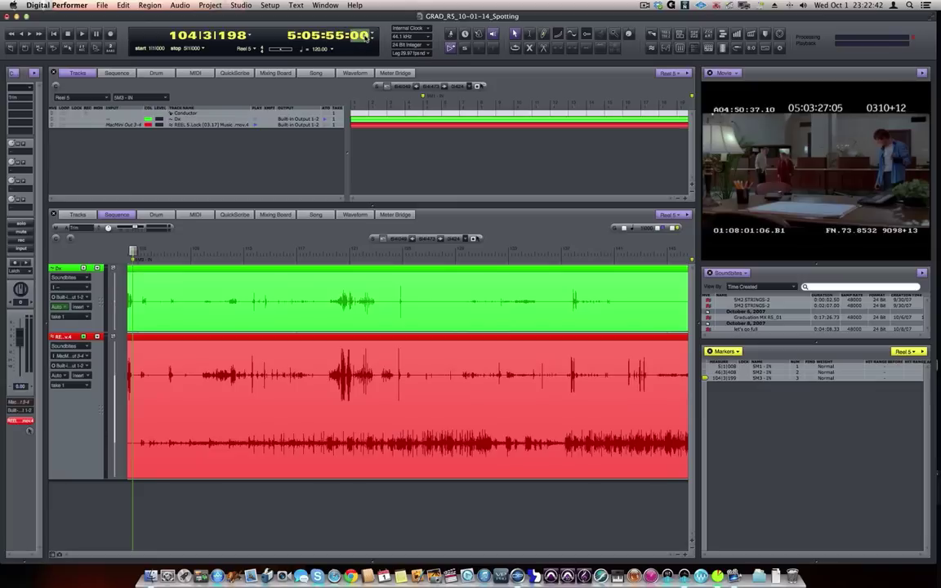
{"action": "type", "text": "19"}
{"action": "key", "text": "Return"}
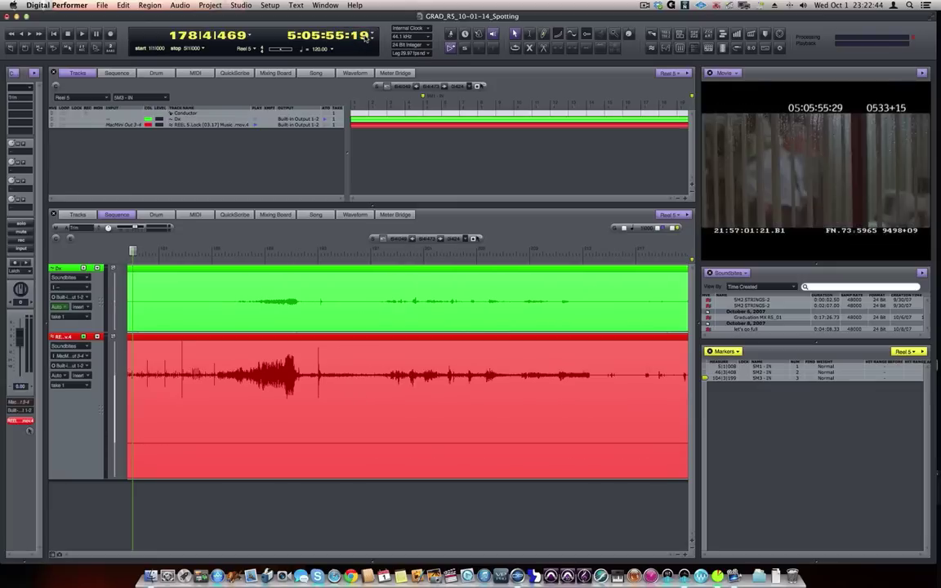
{"action": "key", "text": "ctrl+m"}
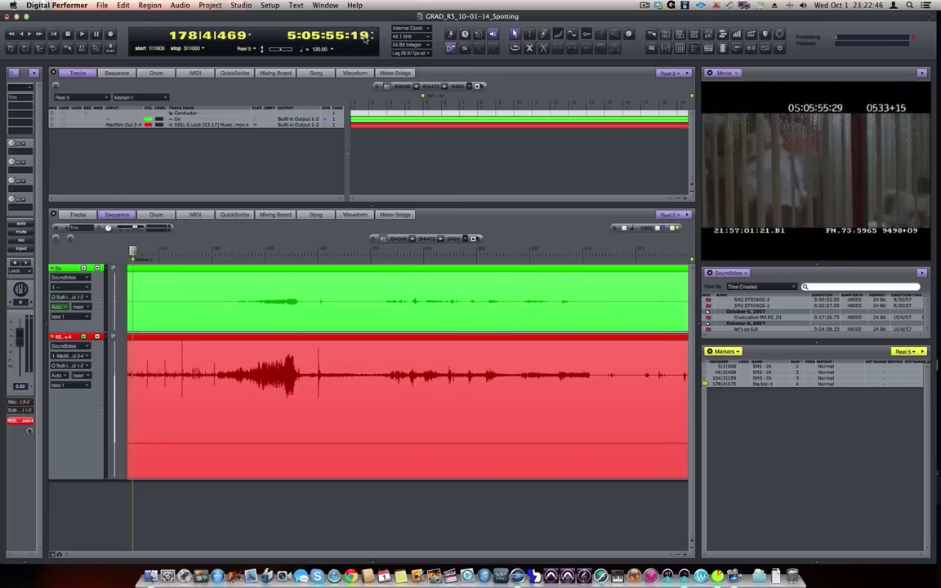
{"action": "double_click", "coordinate": [773, 384]}
{"action": "type", "text": "S"}
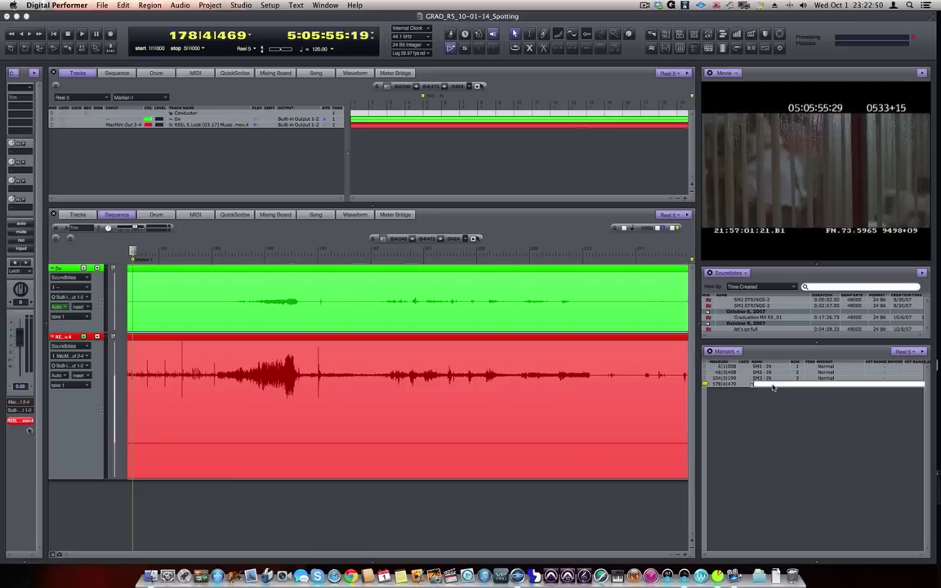
{"action": "type", "text": "M4 - IN"}
{"action": "key", "text": "Return"}
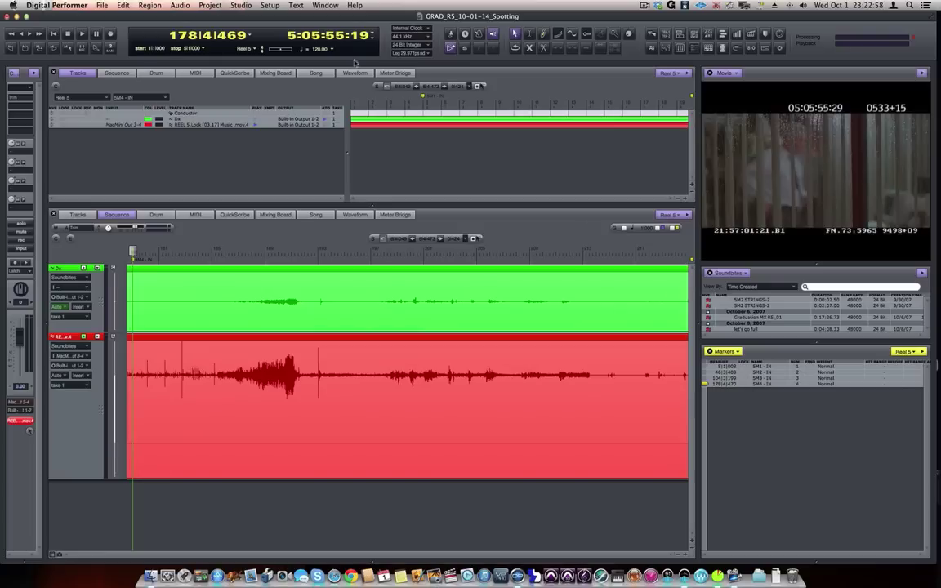
Step: Move the playback position to 5:07:39:19, add a marker there and name it "5M5 - IN"
{"action": "left_click", "coordinate": [316, 37]}
{"action": "type", "text": "7"}
{"action": "left_click", "coordinate": [338, 37]}
{"action": "type", "text": "39"}
{"action": "left_click", "coordinate": [359, 37]}
{"action": "key", "text": "Return"}
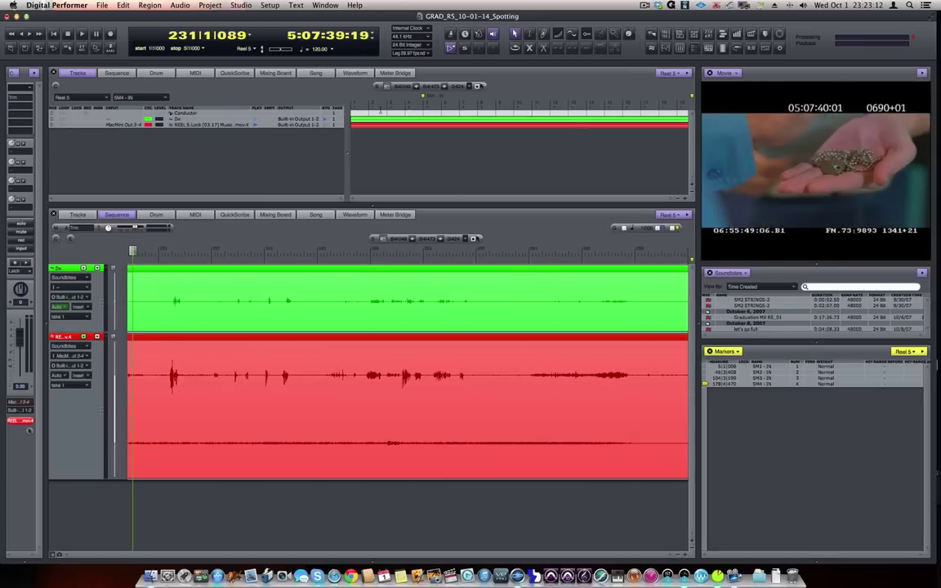
{"action": "key", "text": "ctrl+m"}
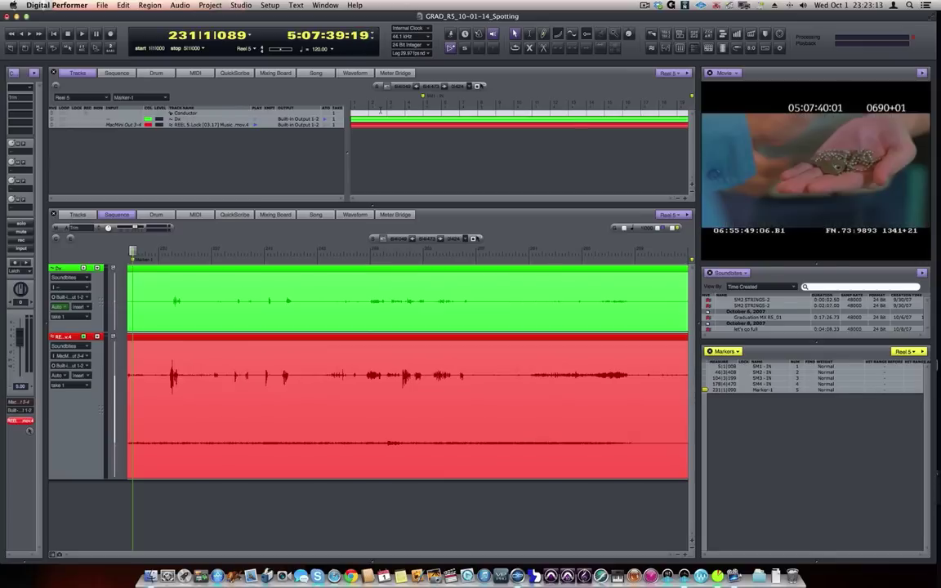
{"action": "left_click", "coordinate": [763, 390]}
{"action": "type", "text": "SM"}
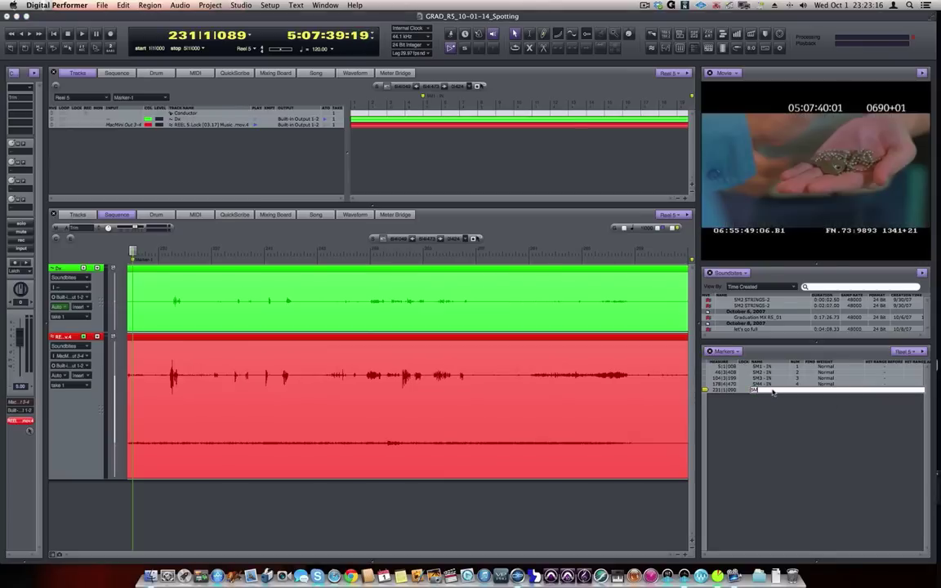
{"action": "type", "text": "5 - IN"}
{"action": "key", "text": "Return"}
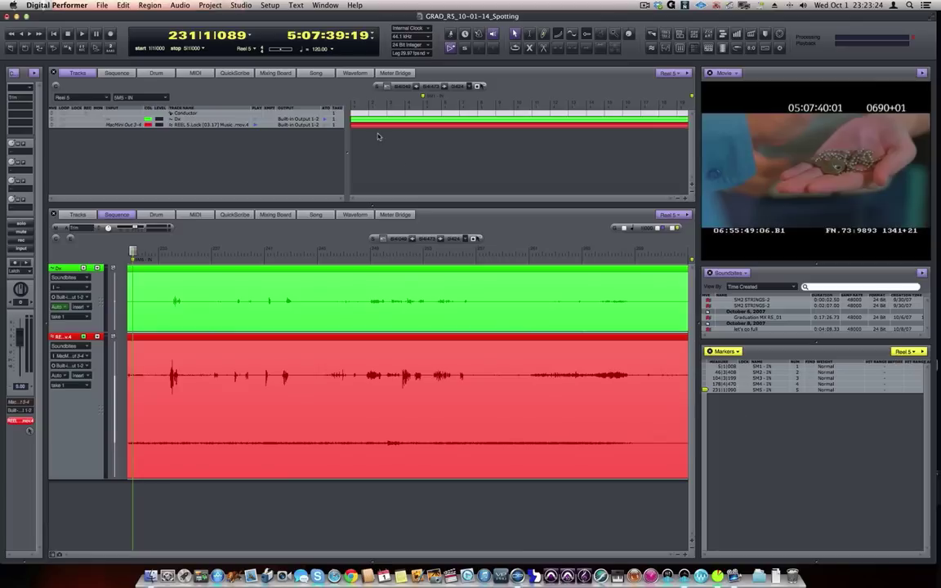
Step: Move the playback position to 5:08:59:03, add a marker there and name it "5M5 - OUT"
{"action": "type", "text": "8"}
{"action": "left_click", "coordinate": [343, 40]}
{"action": "type", "text": "59:03"}
{"action": "key", "text": "Return"}
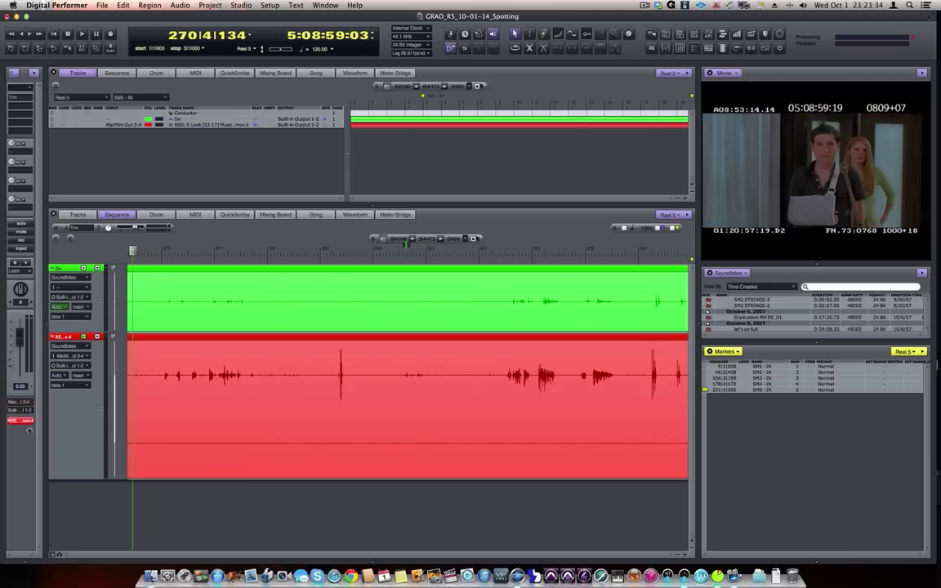
{"action": "key", "text": "ctrl+m"}
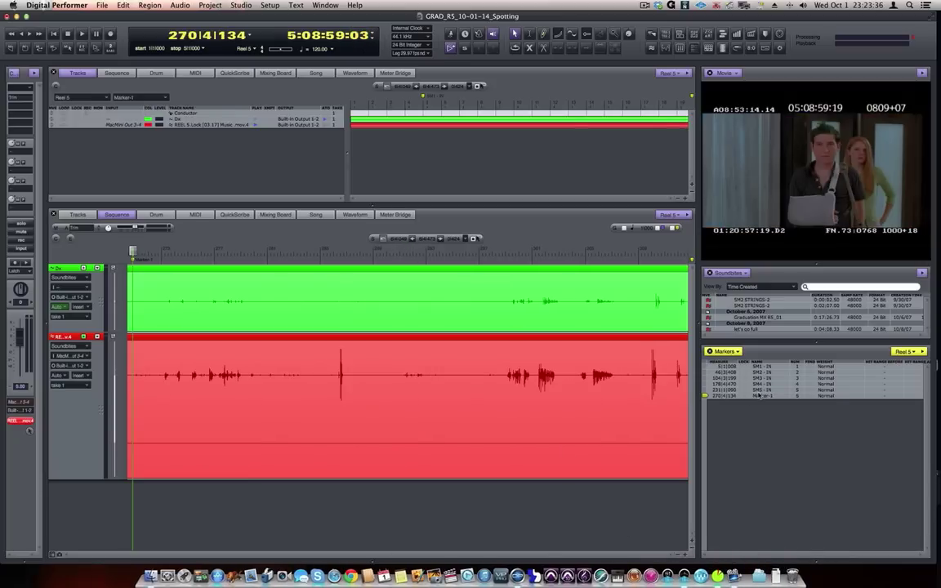
{"action": "double_click", "coordinate": [760, 396]}
{"action": "type", "text": "SM5 -"}
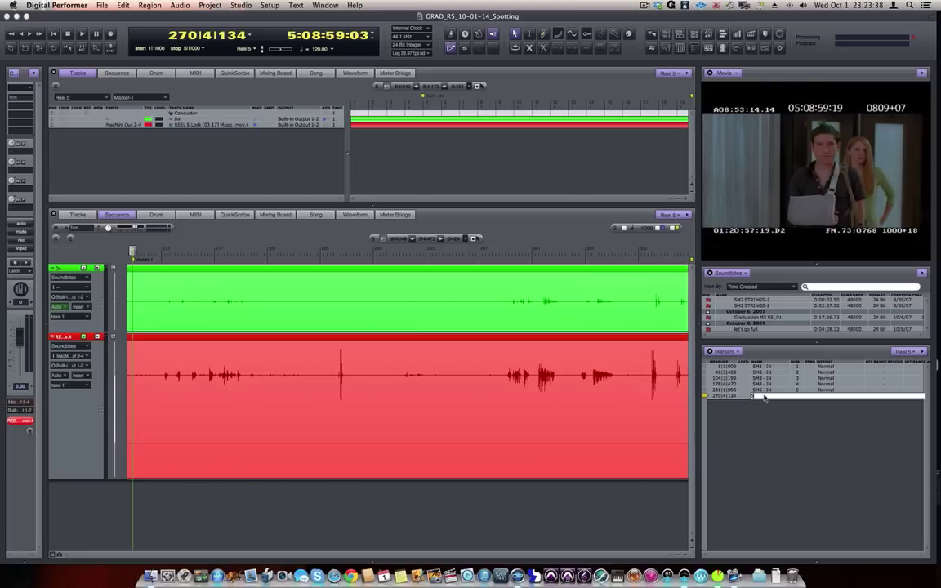
{"action": "type", "text": " OUT"}
{"action": "key", "text": "Return"}
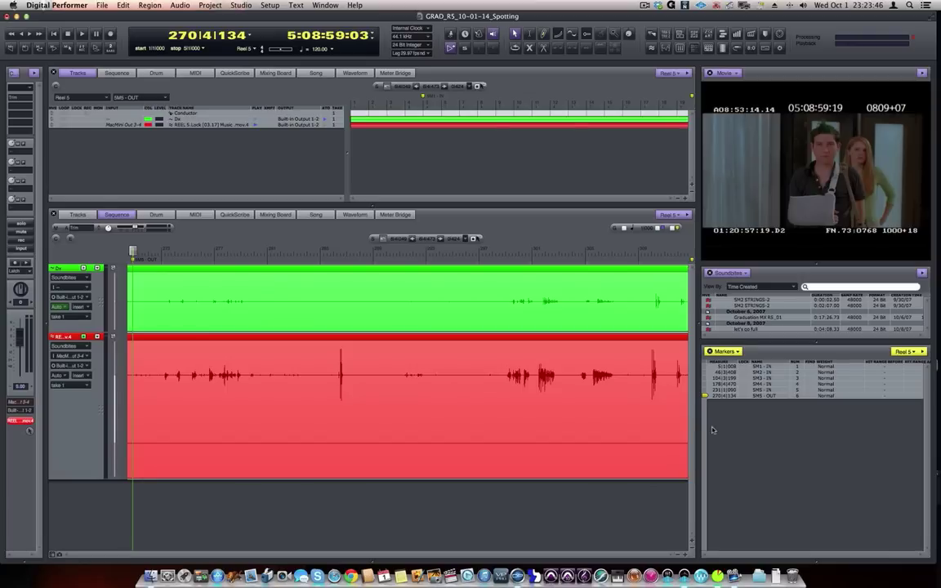
Step: Move the playback position to 5:10:17:08, add a marker there and name it "5M6 - IN"
{"action": "left_click", "coordinate": [315, 36]}
{"action": "type", "text": "10"}
{"action": "left_click", "coordinate": [338, 36]}
{"action": "type", "text": "17"}
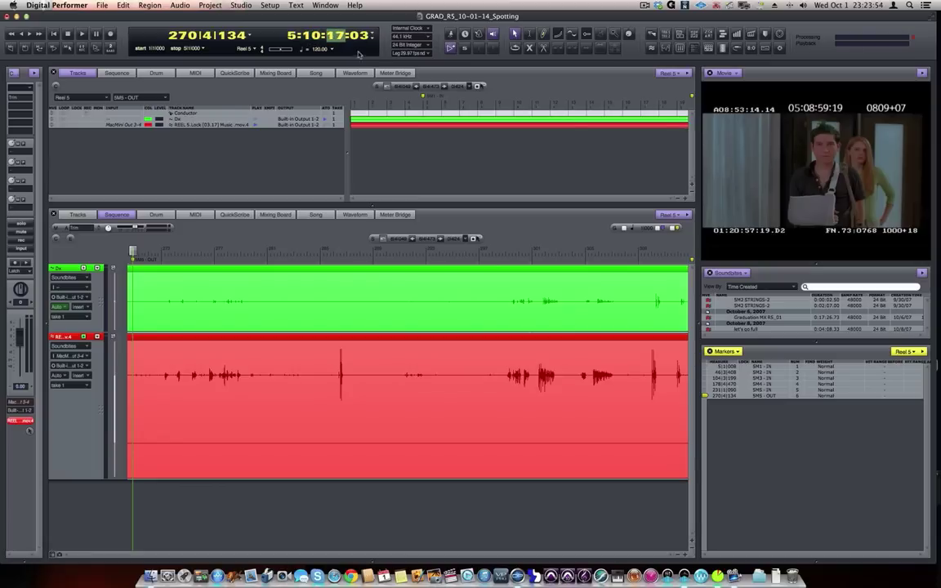
{"action": "left_click", "coordinate": [357, 37]}
{"action": "type", "text": "08"}
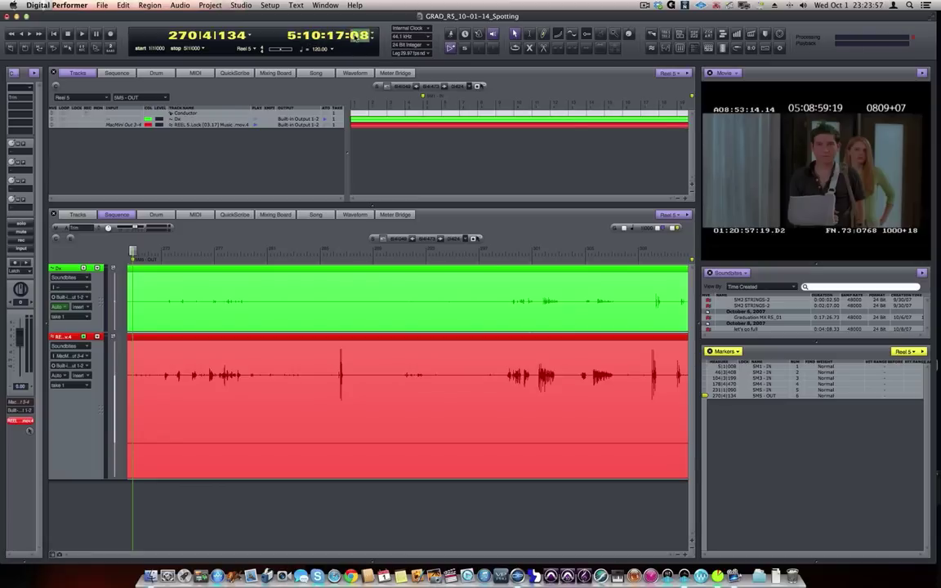
{"action": "key", "text": "Return"}
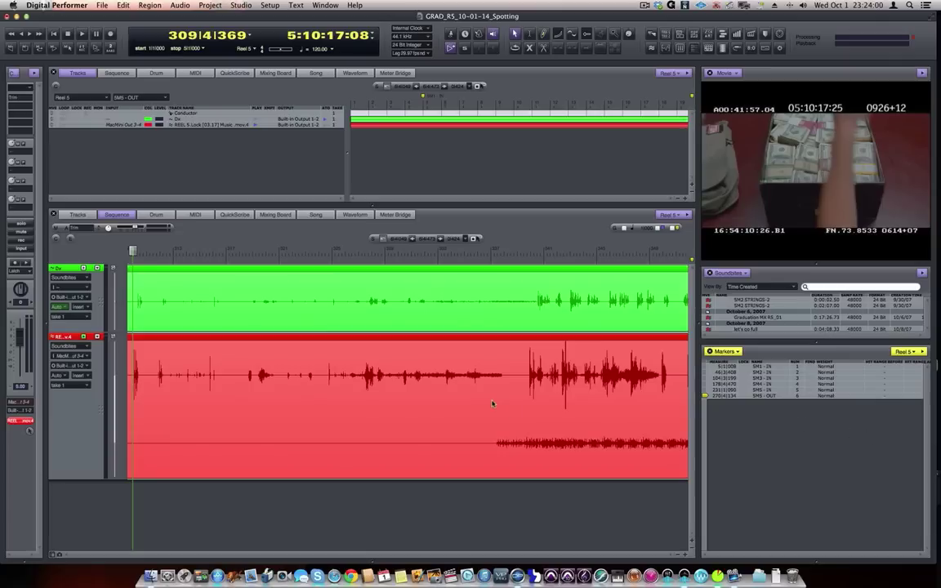
{"action": "key", "text": "ctrl+m"}
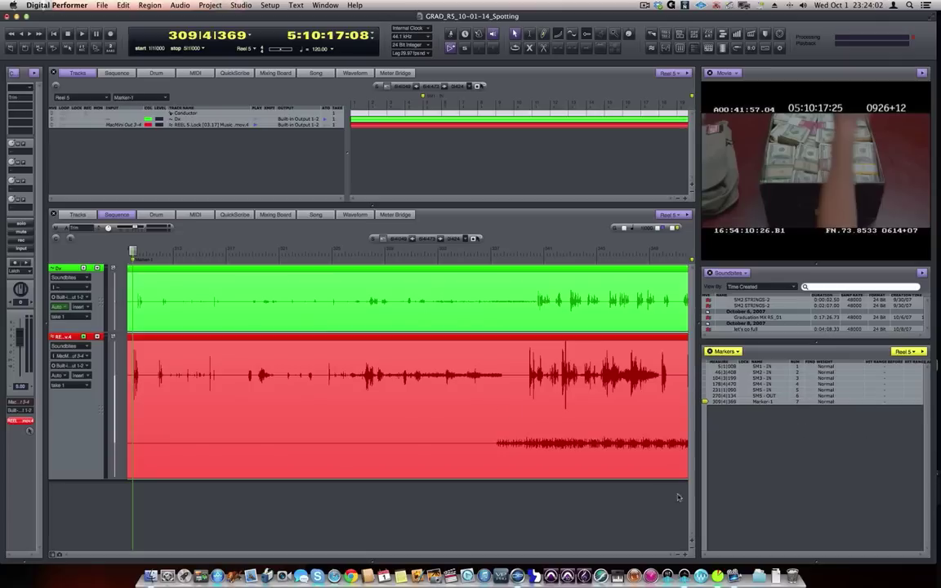
{"action": "double_click", "coordinate": [762, 402]}
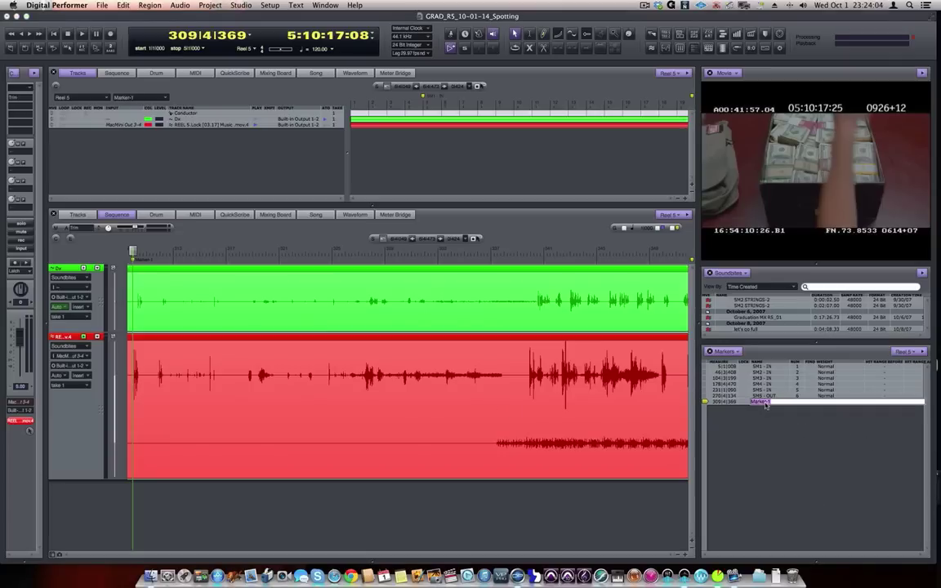
{"action": "type", "text": "SM6 - IN"}
{"action": "key", "text": "Return"}
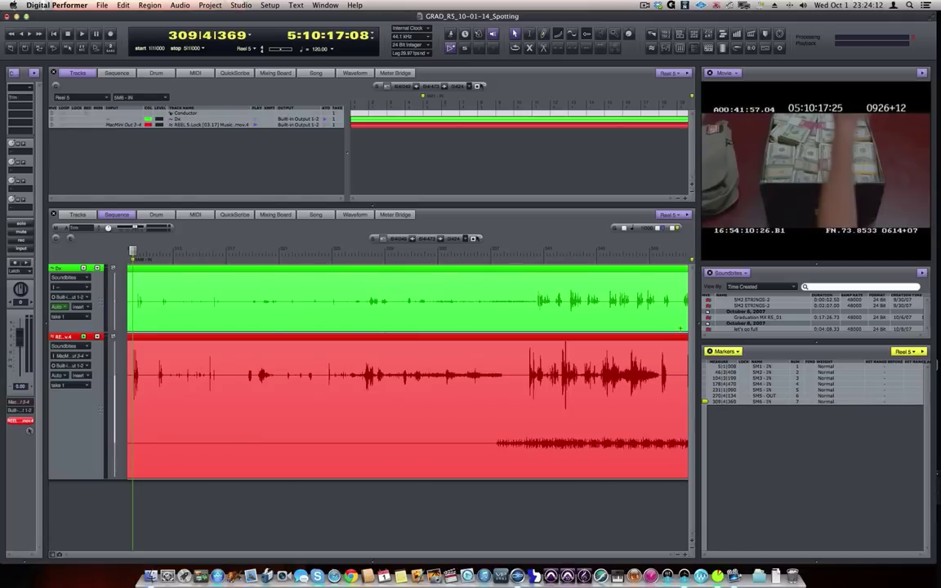
Step: Move the playback position to 5:10:49:13, add a marker there and name it "5M6 - OUT"
{"action": "left_click", "coordinate": [335, 41]}
{"action": "type", "text": "49:13"}
{"action": "key", "text": "Return"}
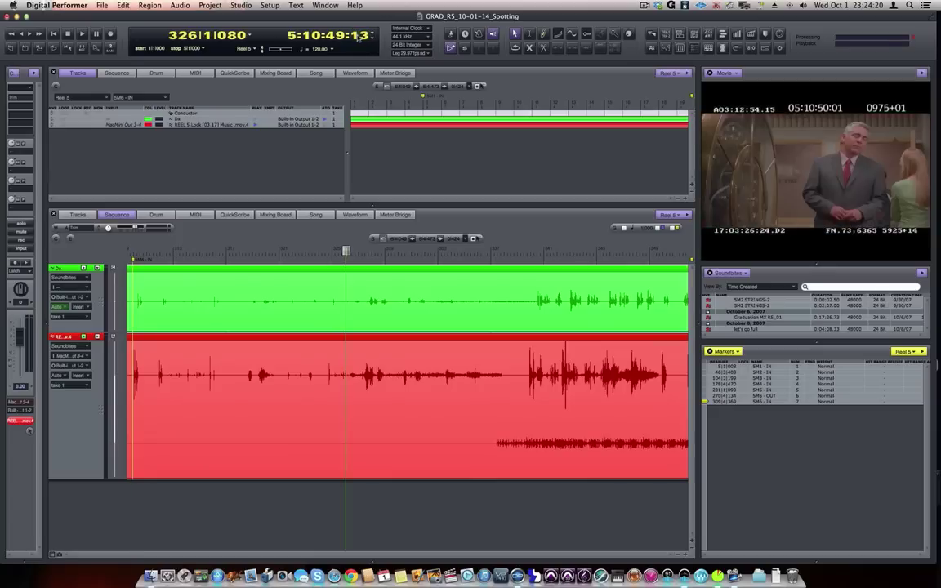
{"action": "key", "text": "ctrl+m"}
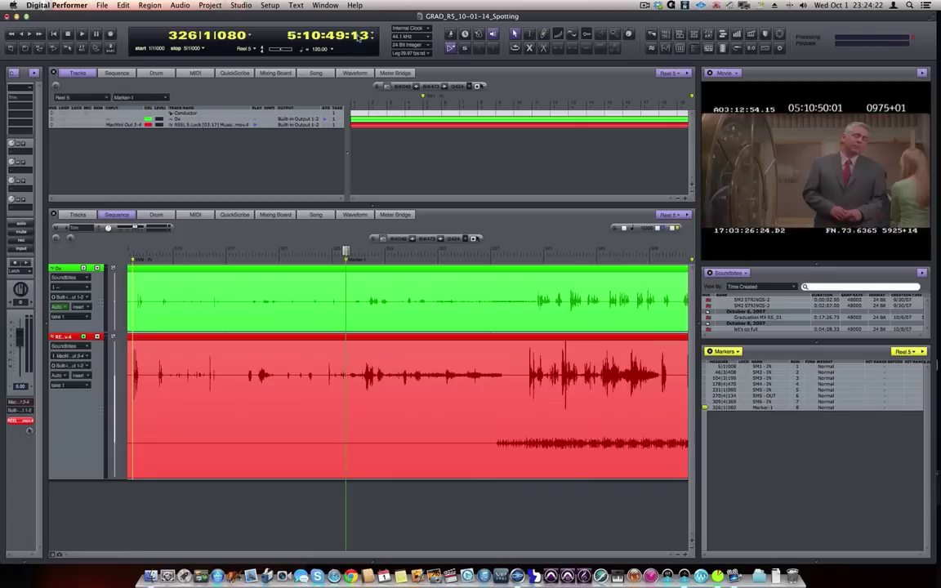
{"action": "double_click", "coordinate": [769, 408]}
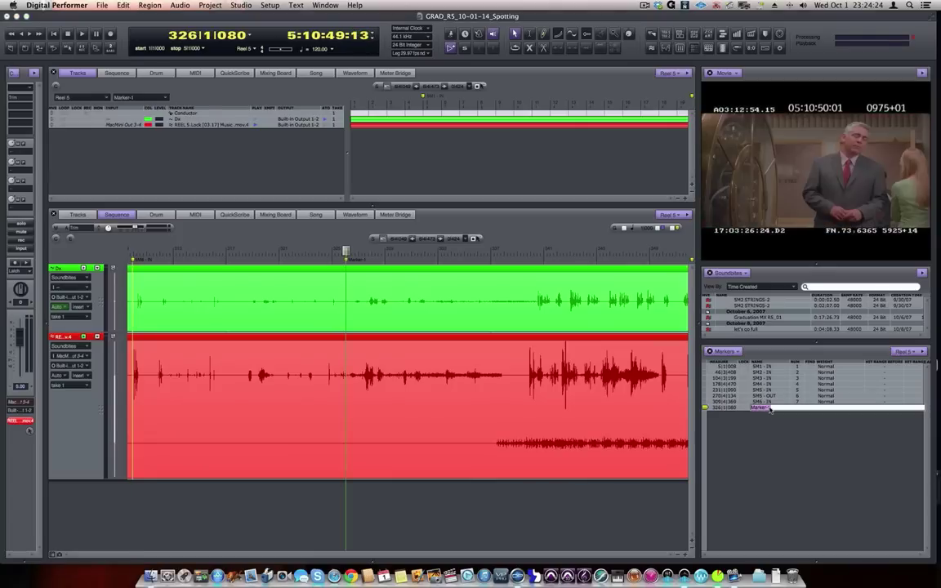
{"action": "type", "text": "SM6 - OUT"}
{"action": "key", "text": "Return"}
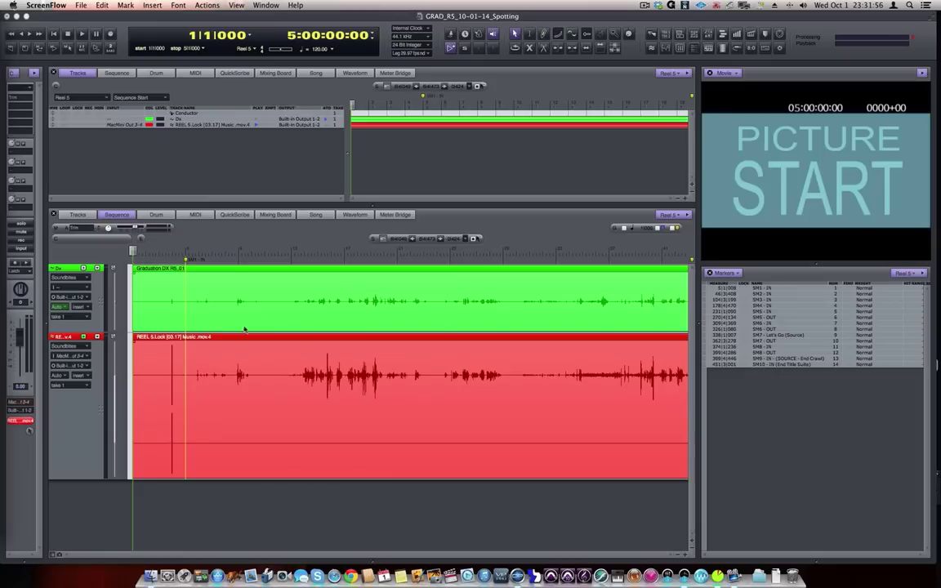
Step: Lock every cue marker in Reel 5's Markers list and return the playback position to the sequence start at 5:00:00:00
{"action": "left_click", "coordinate": [339, 187]}
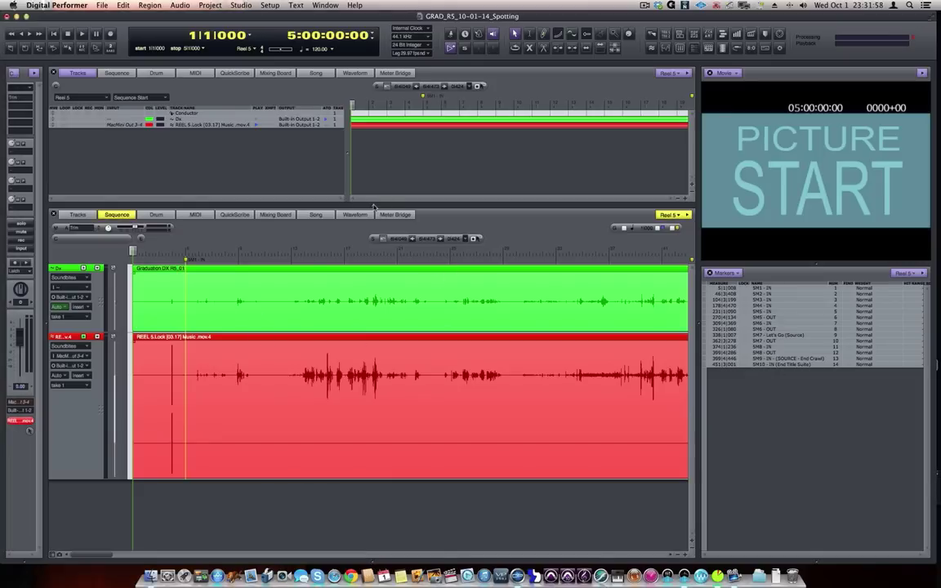
{"action": "left_click_drag", "start_coordinate": [160, 556], "coordinate": [342, 555]}
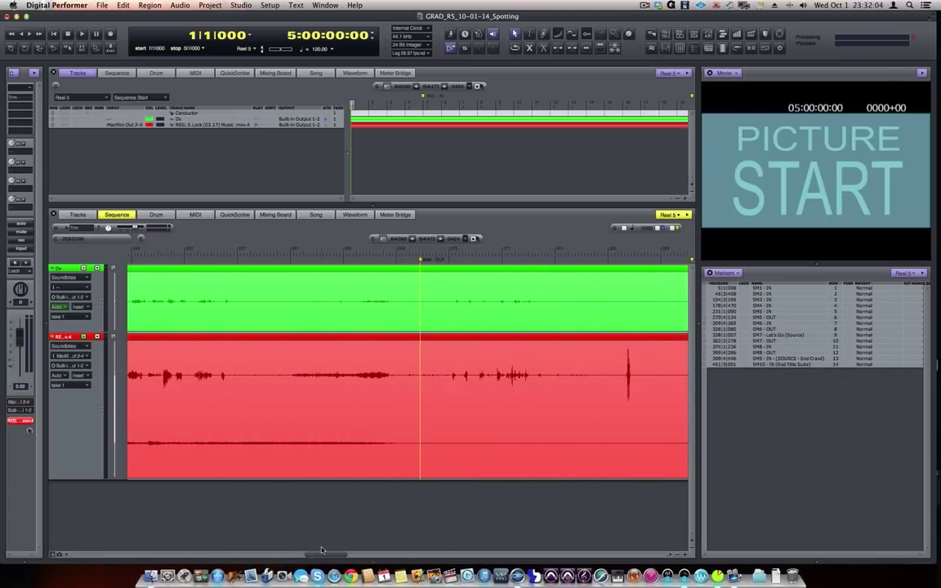
{"action": "left_click_drag", "start_coordinate": [320, 556], "coordinate": [131, 551]}
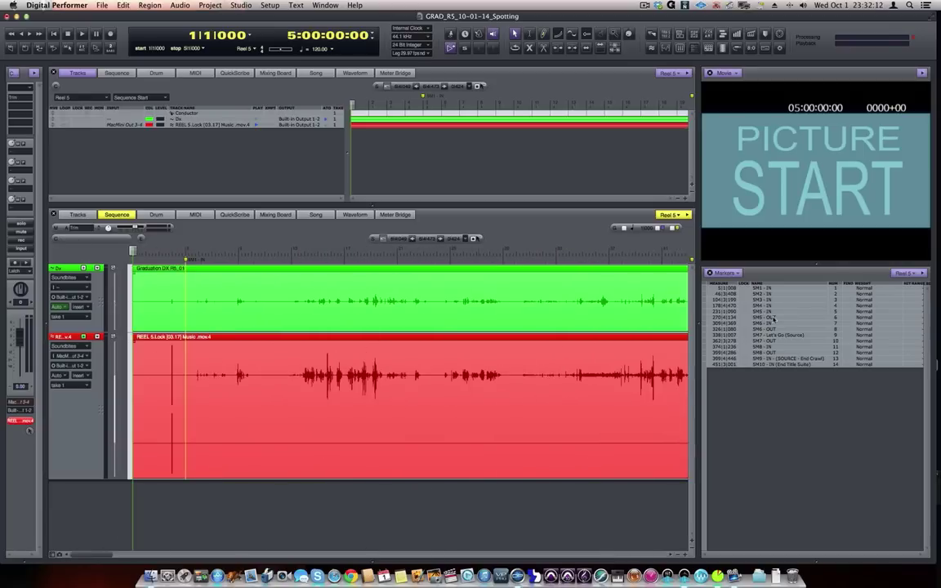
{"action": "left_click", "coordinate": [745, 298]}
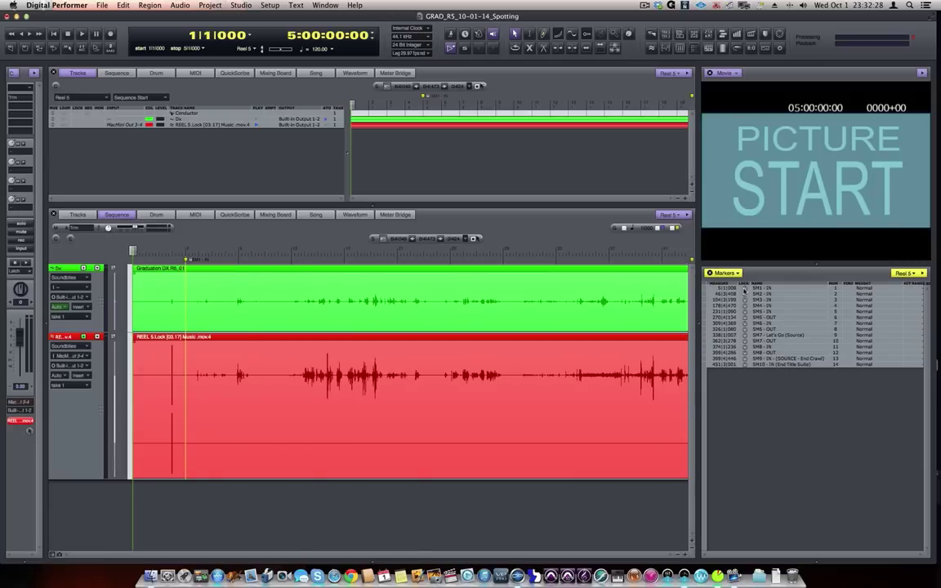
{"action": "left_click", "coordinate": [175, 247]}
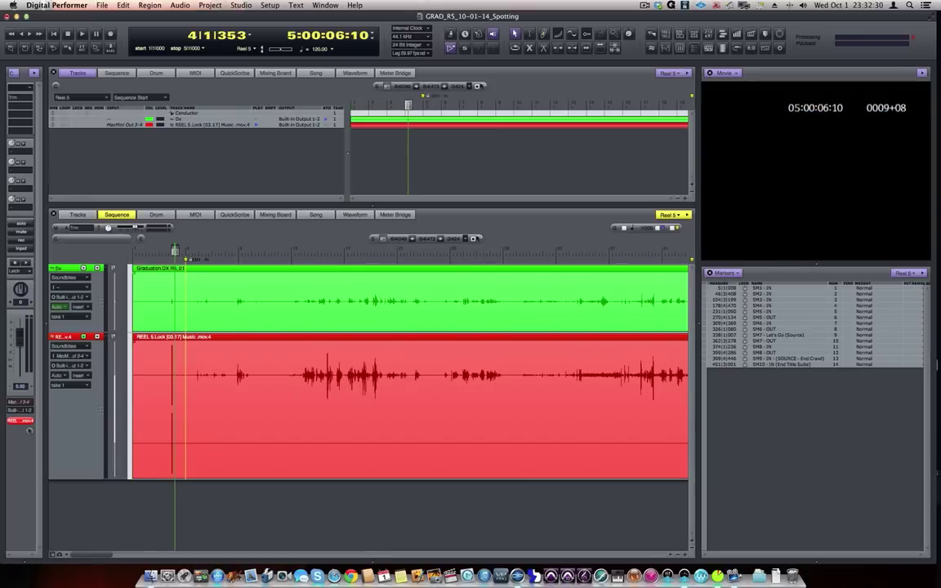
{"action": "left_click_drag", "start_coordinate": [175, 251], "coordinate": [126, 254]}
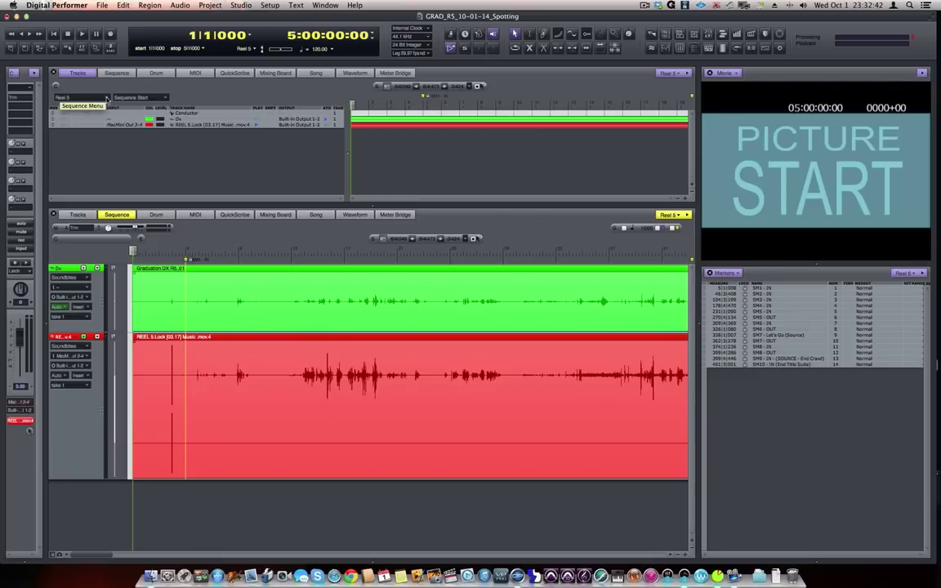
Step: Examine the sequence commands available for Reel 5 and the track columns in the Tracks overview
{"action": "left_click", "coordinate": [98, 79]}
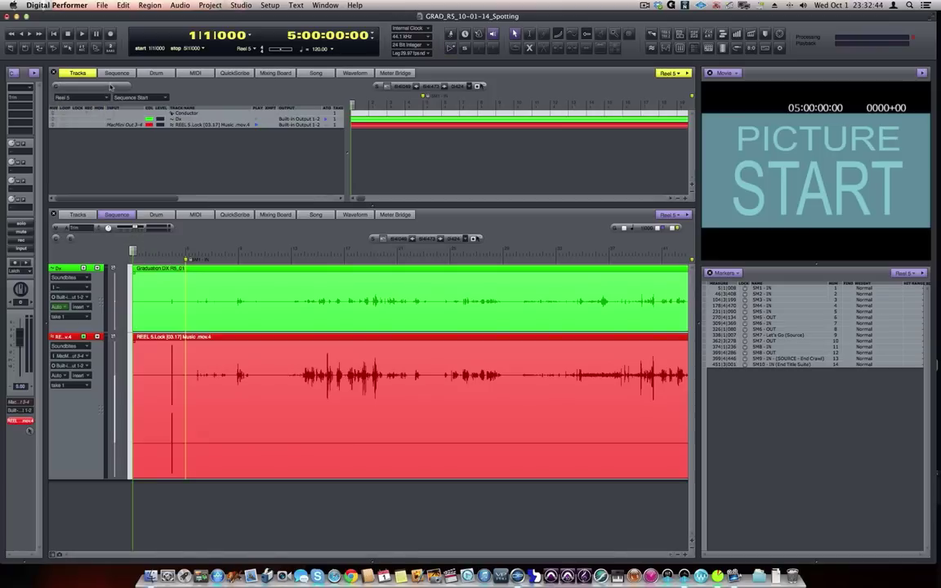
{"action": "left_click", "coordinate": [105, 97]}
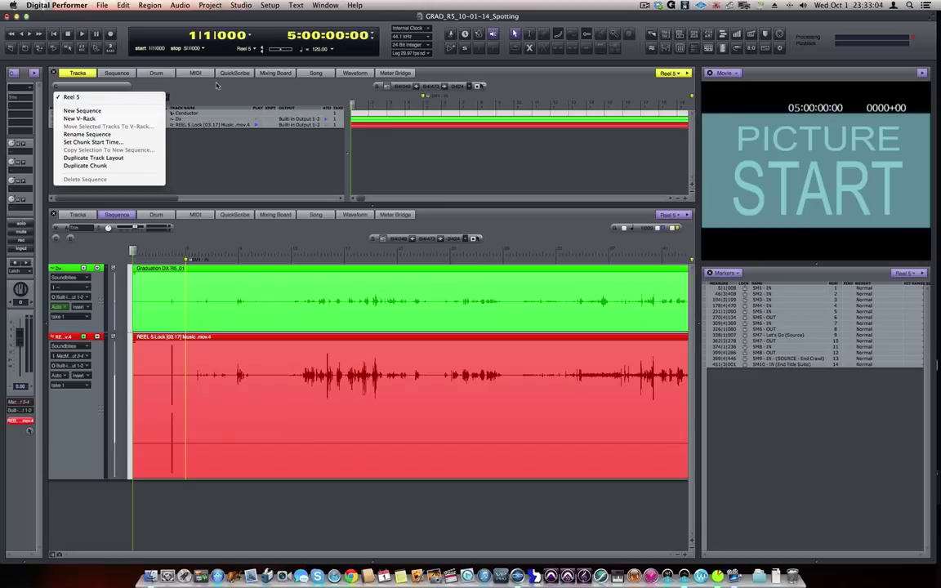
{"action": "left_click", "coordinate": [123, 96]}
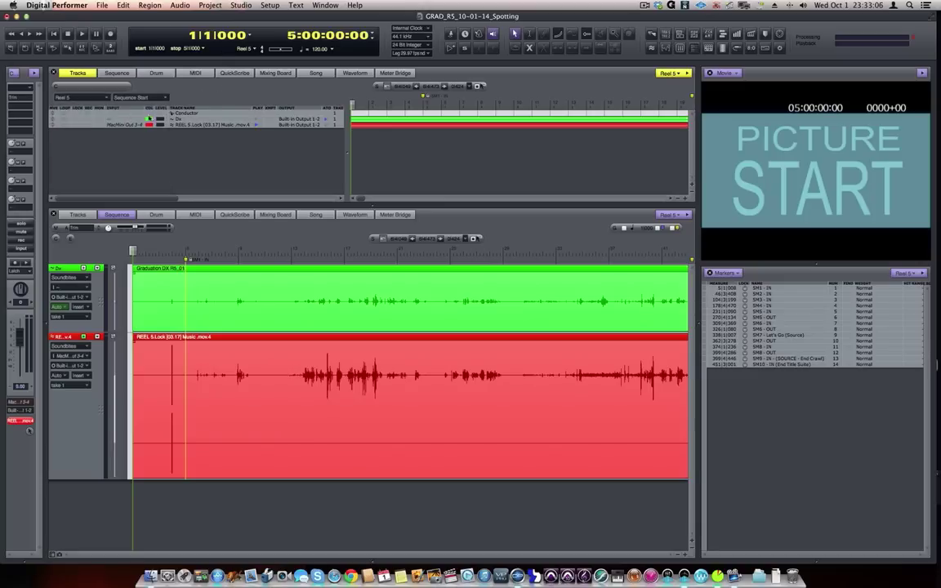
{"action": "left_click", "coordinate": [97, 97]}
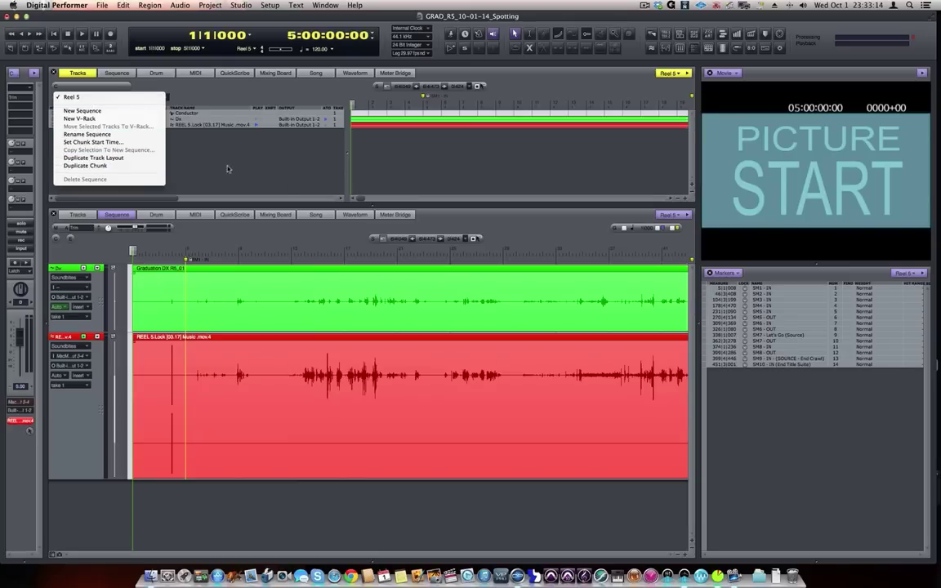
{"action": "left_click", "coordinate": [204, 152]}
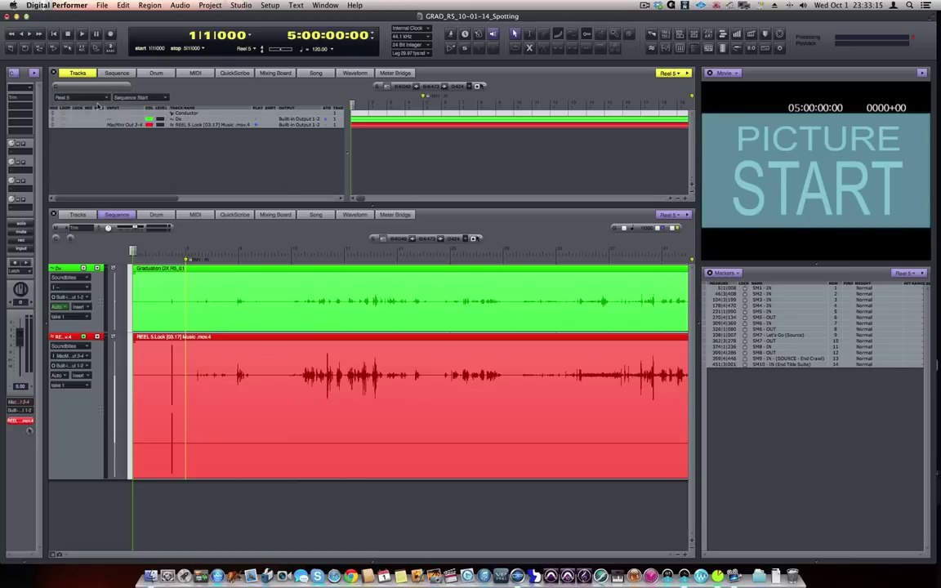
{"action": "left_click", "coordinate": [95, 97]}
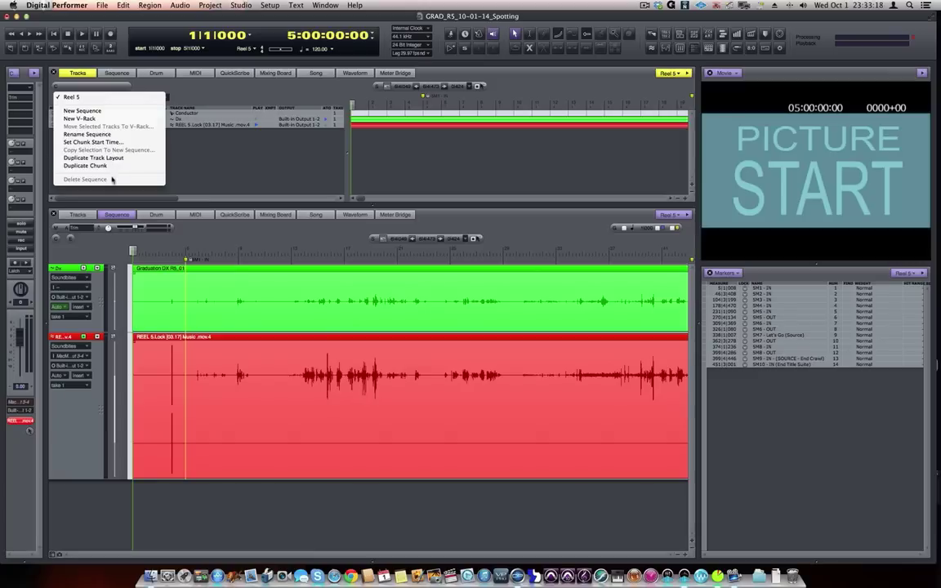
{"action": "left_click", "coordinate": [223, 159]}
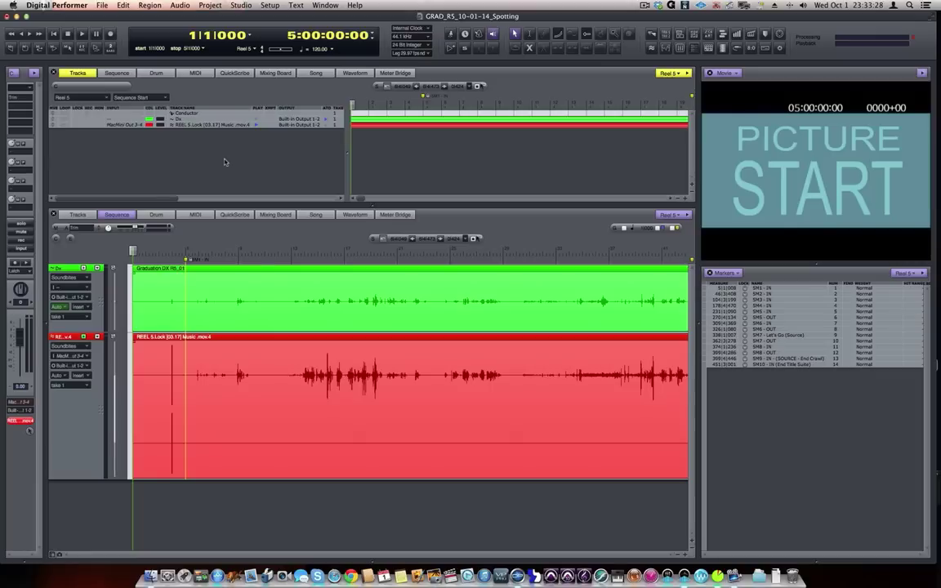
{"action": "scroll", "coordinate": [226, 162], "scroll_direction": "right", "scroll_amount": 4}
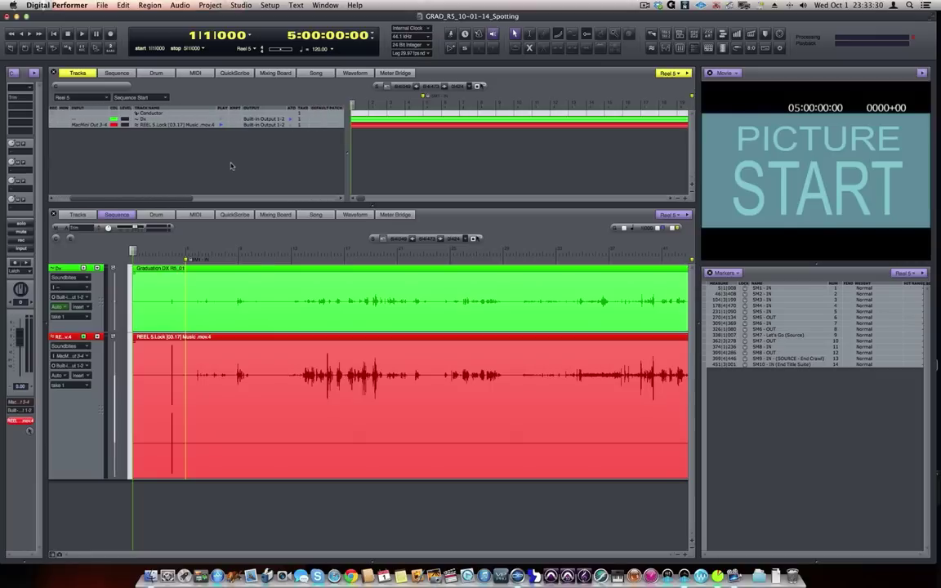
{"action": "scroll", "coordinate": [155, 181], "scroll_direction": "left", "scroll_amount": 4}
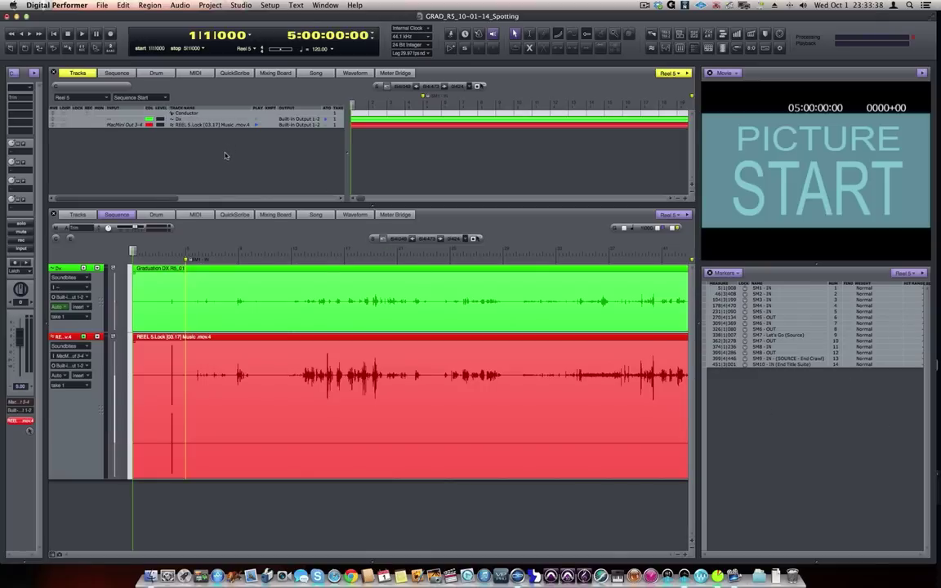
{"action": "left_click", "coordinate": [101, 5]}
{"action": "left_click", "coordinate": [100, 95]}
{"action": "left_click", "coordinate": [100, 96]}
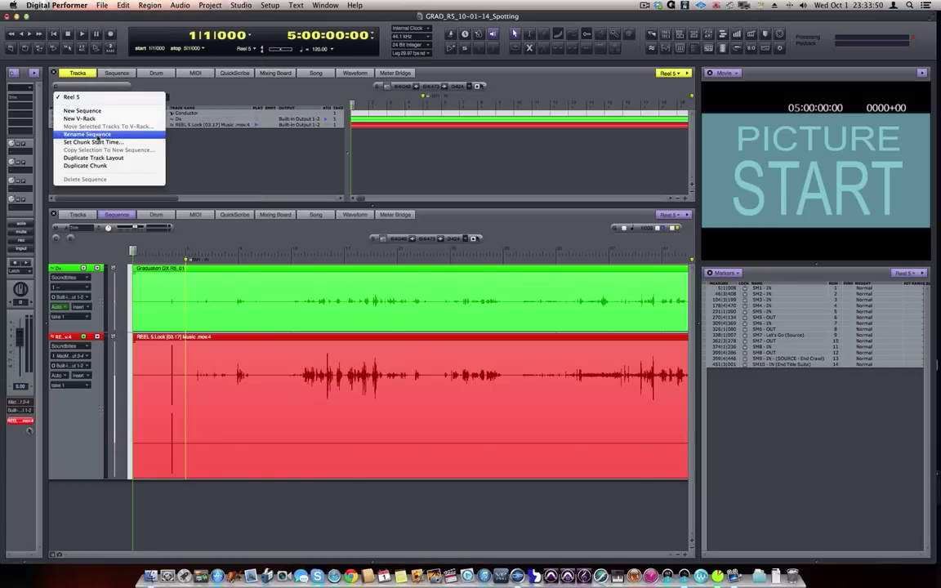
{"action": "left_click", "coordinate": [184, 87]}
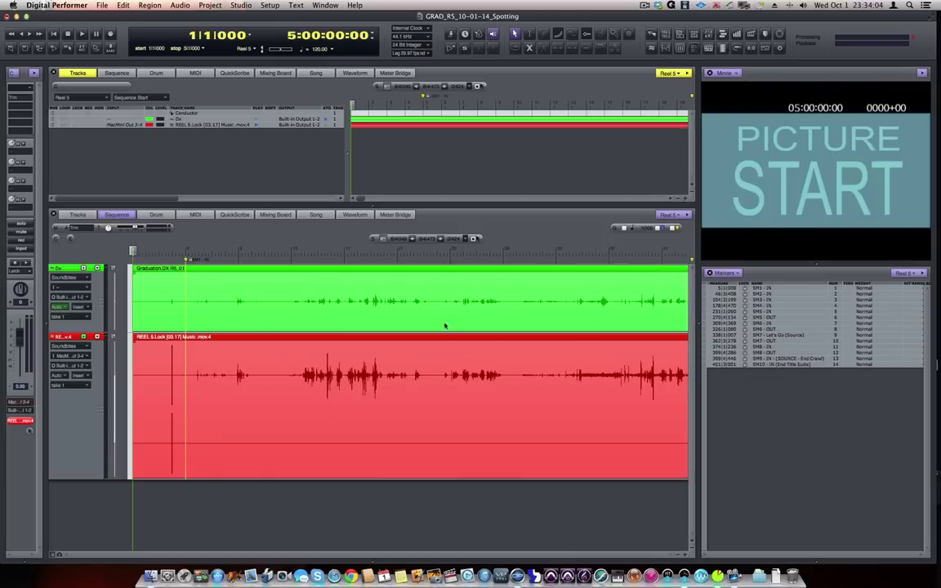
Step: Locate to the 5M1, 5M2 and 5M3 IN markers, return to 5M1 - IN, and turn on snapping to markers in the Sequence editor
{"action": "left_click", "coordinate": [705, 291]}
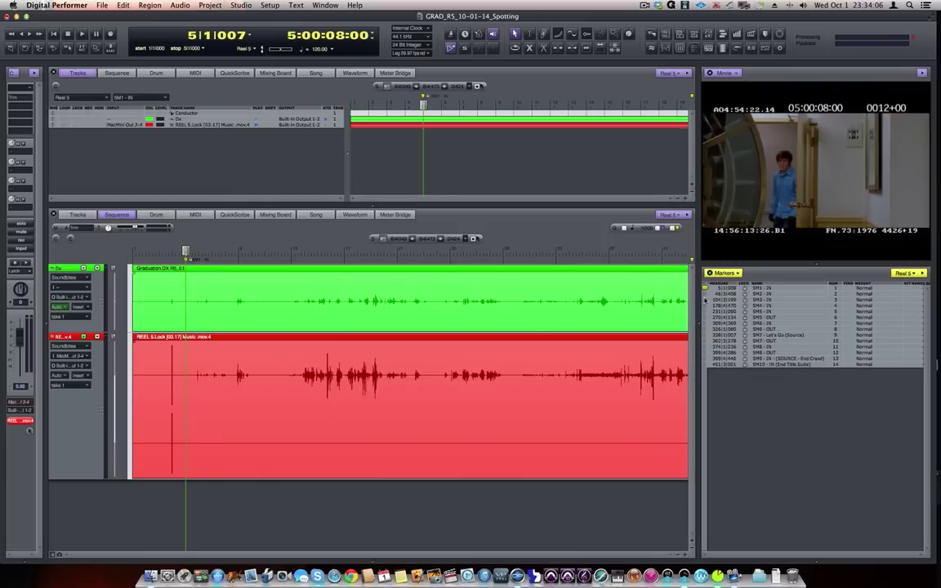
{"action": "left_click", "coordinate": [705, 295]}
{"action": "left_click", "coordinate": [705, 301]}
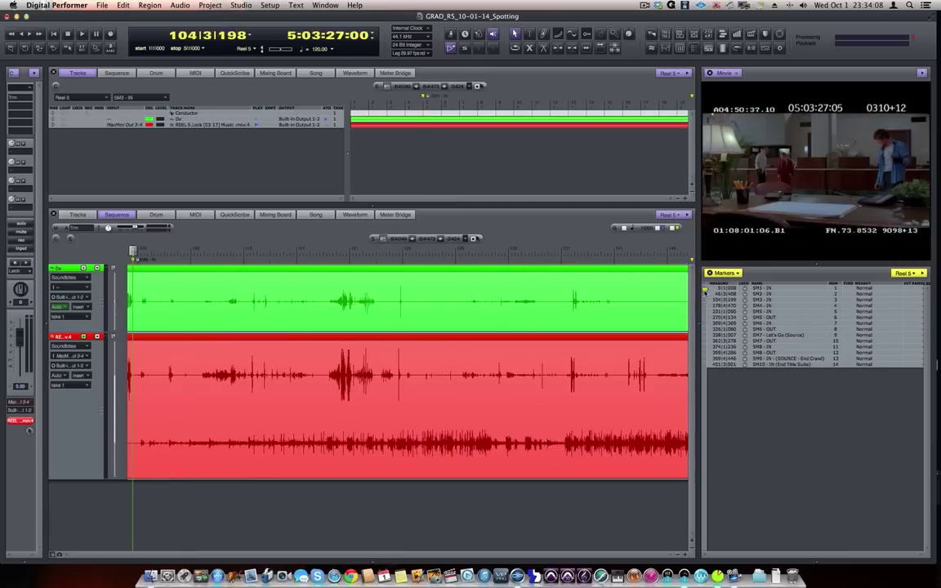
{"action": "left_click", "coordinate": [705, 290]}
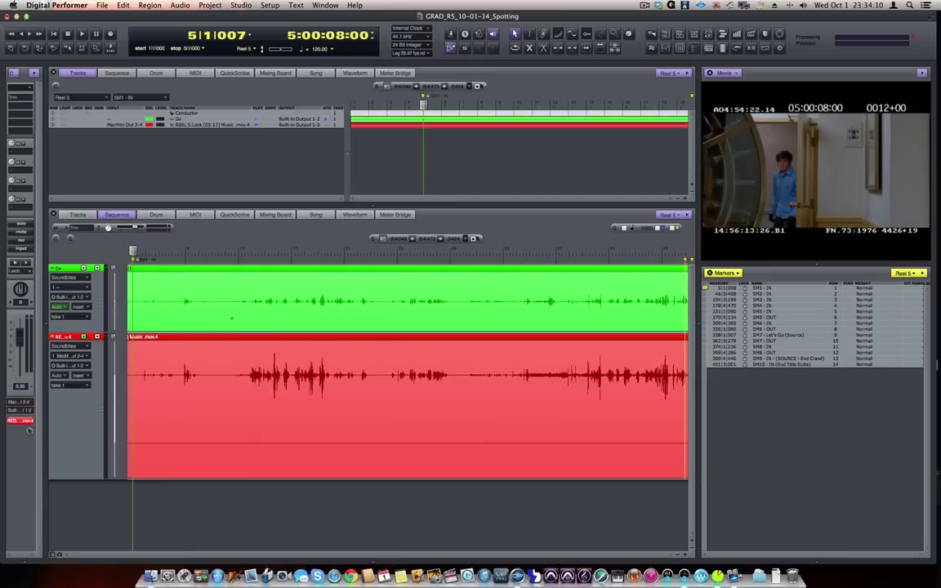
{"action": "left_click", "coordinate": [674, 230]}
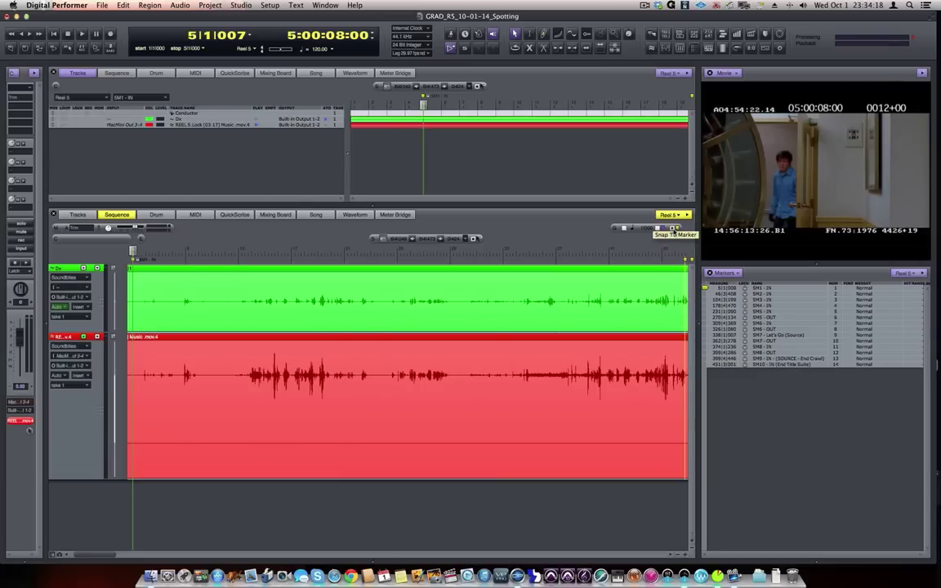
Step: Select the soundbites on both the Dx and Reel 5 music tracks and split them with the Scissors tool at the 5M1 - IN marker
{"action": "scroll", "coordinate": [150, 278], "scroll_direction": "left", "scroll_amount": 2}
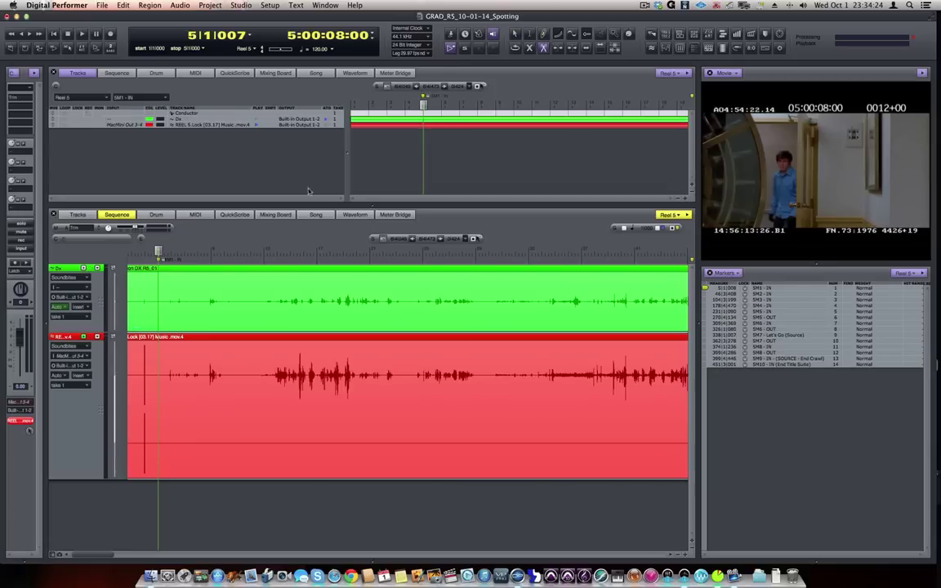
{"action": "left_click", "coordinate": [516, 35]}
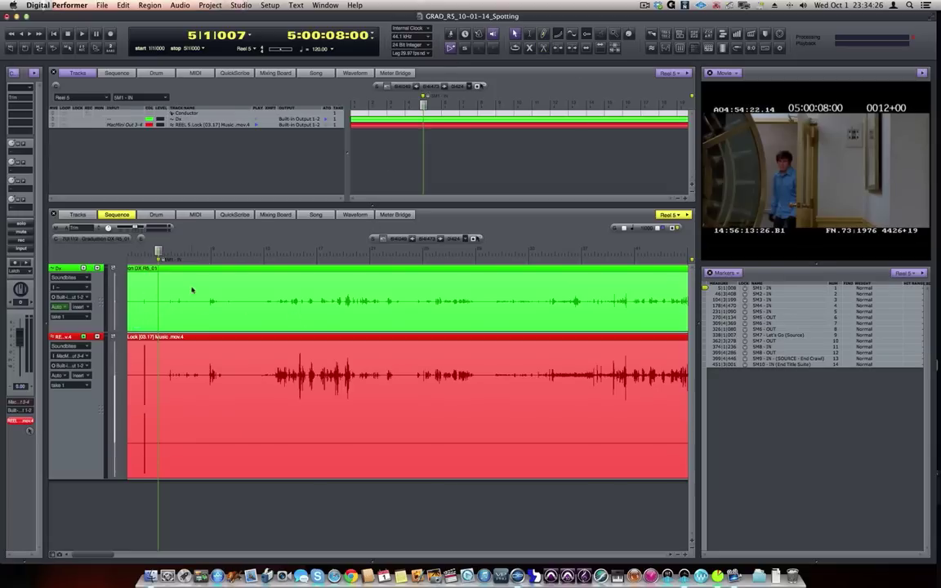
{"action": "left_click", "coordinate": [192, 290]}
{"action": "left_click", "coordinate": [224, 387], "text": "shift"}
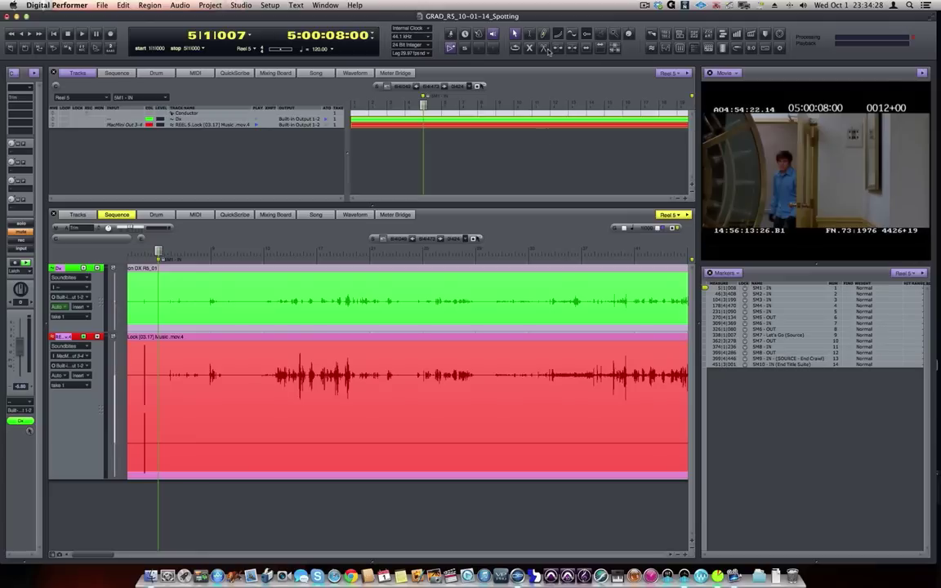
{"action": "left_click", "coordinate": [546, 50]}
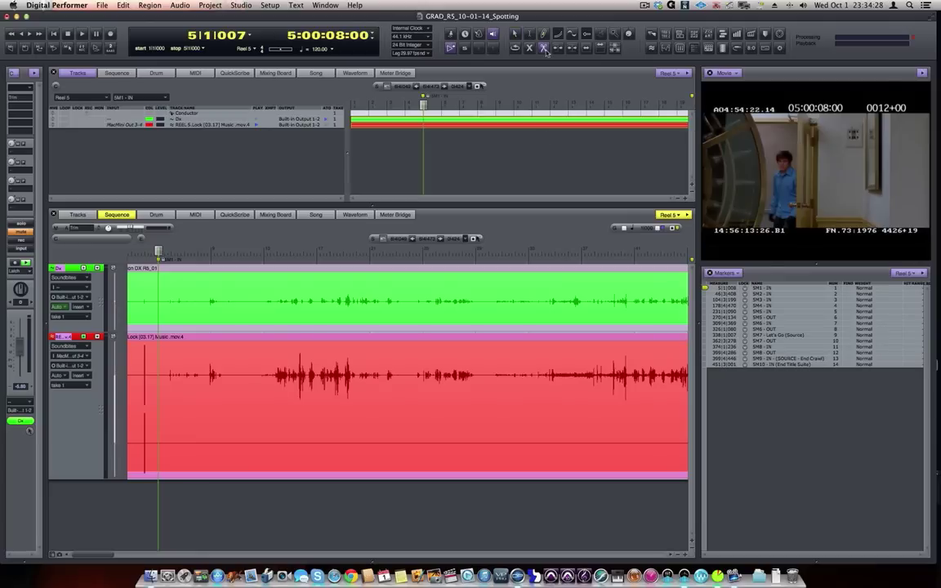
{"action": "left_click", "coordinate": [158, 300]}
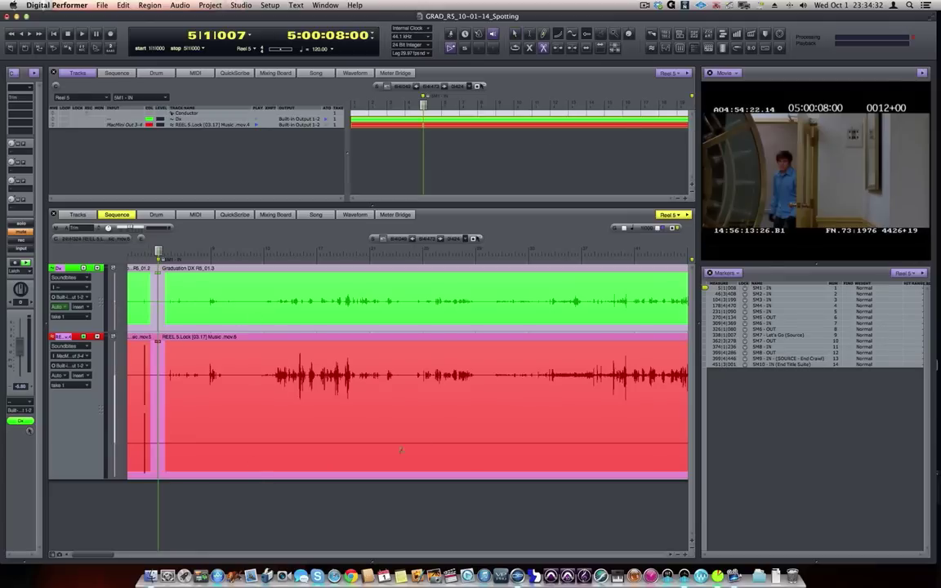
Step: Split the dialogue and music soundbites on both tracks at the 5M2 - IN and 5M3 - IN markers
{"action": "scroll", "coordinate": [401, 450], "scroll_direction": "right", "scroll_amount": 10}
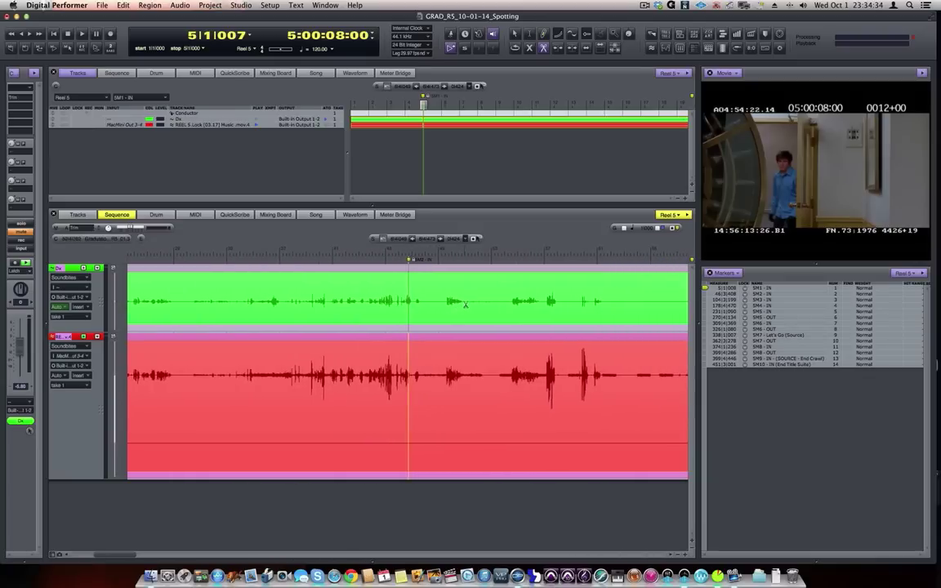
{"action": "scroll", "coordinate": [465, 305], "scroll_direction": "right", "scroll_amount": 2}
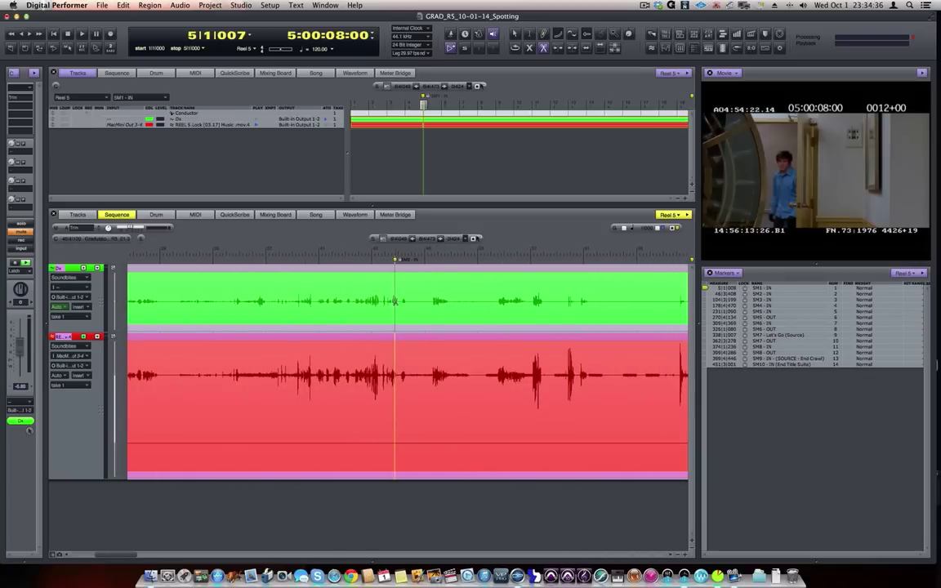
{"action": "left_click_drag", "start_coordinate": [395, 302], "coordinate": [395, 375]}
{"action": "scroll", "coordinate": [523, 379], "scroll_direction": "right", "scroll_amount": 5}
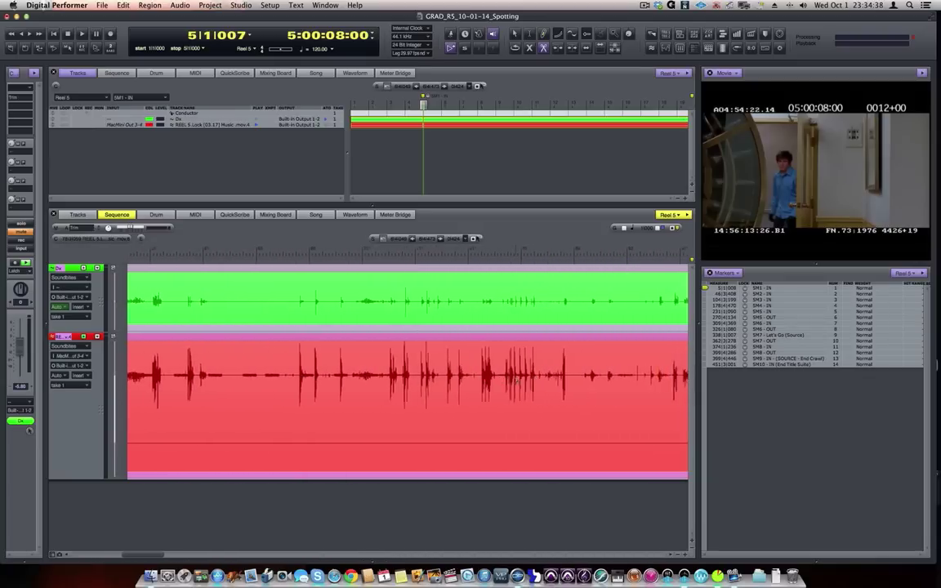
{"action": "left_click", "coordinate": [709, 300]}
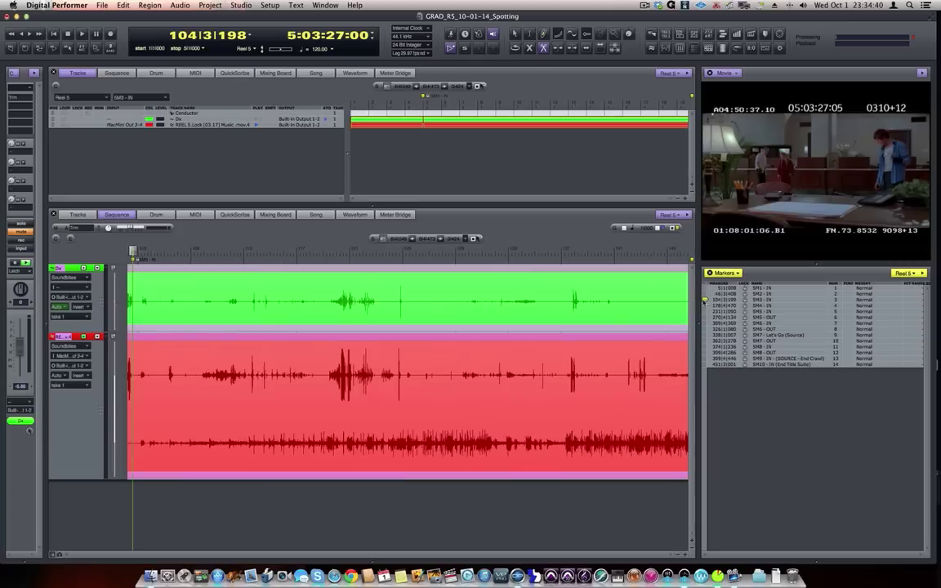
{"action": "left_click_drag", "start_coordinate": [132, 300], "coordinate": [133, 377]}
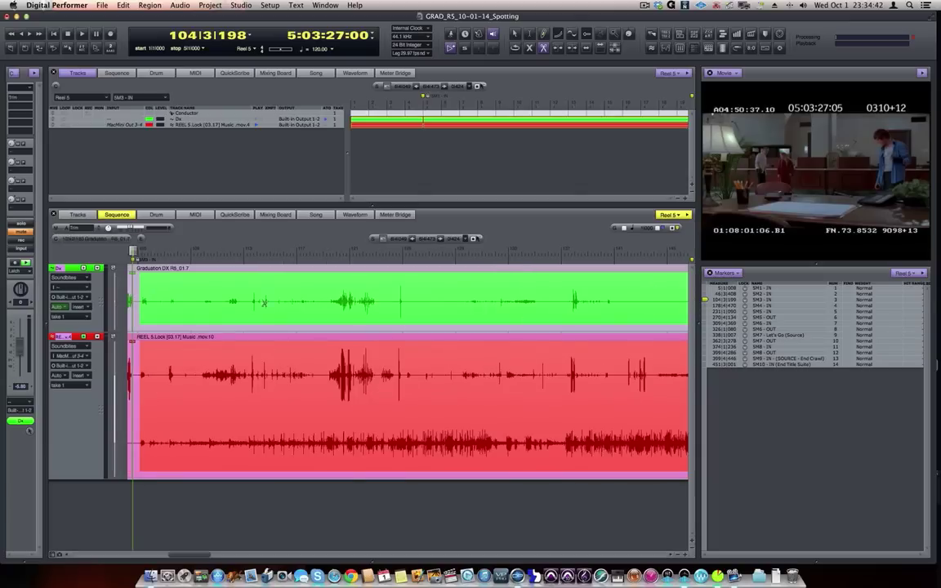
Step: Split the soundbites on both tracks at the 5M4 - IN and 5M5 - IN markers
{"action": "left_click", "coordinate": [708, 305]}
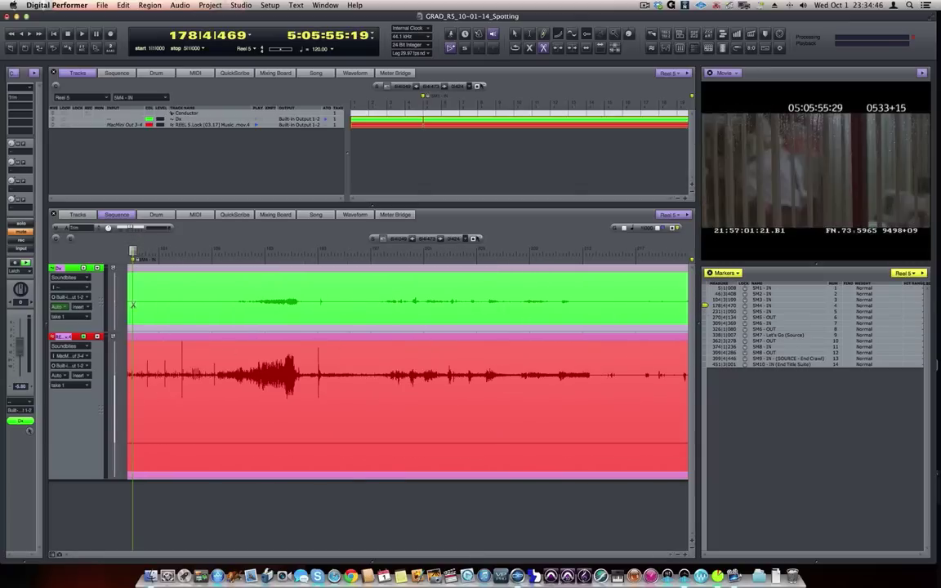
{"action": "left_click_drag", "start_coordinate": [133, 304], "coordinate": [133, 378]}
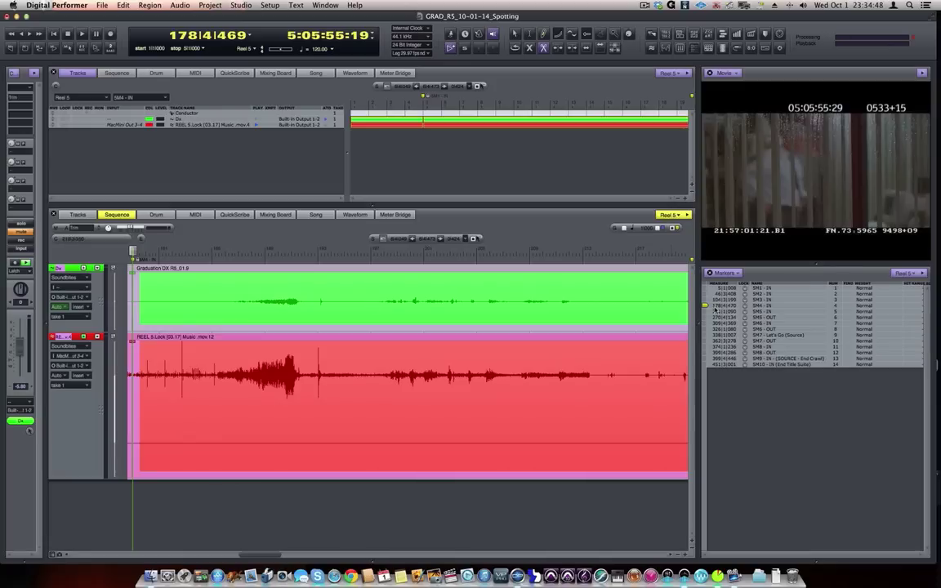
{"action": "left_click", "coordinate": [712, 311]}
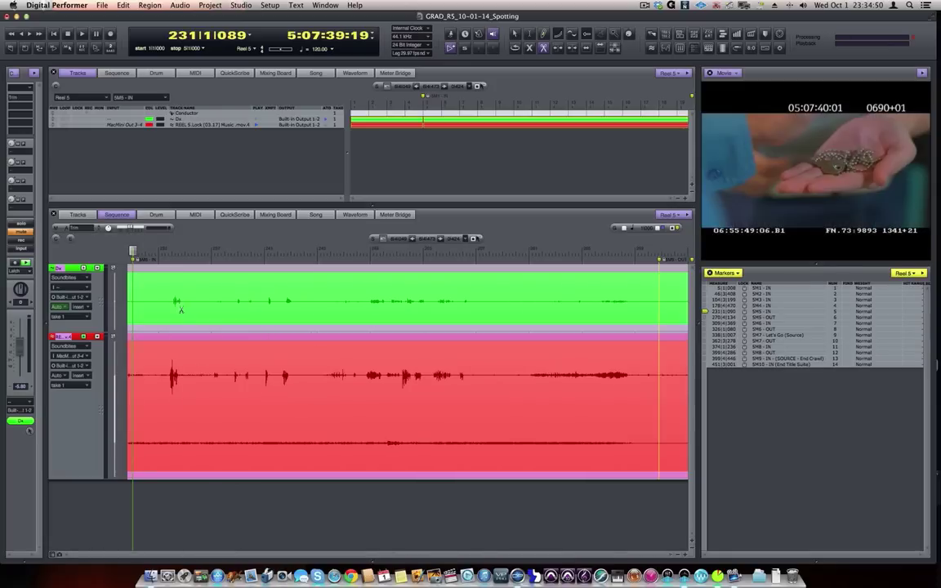
{"action": "left_click_drag", "start_coordinate": [134, 304], "coordinate": [133, 377]}
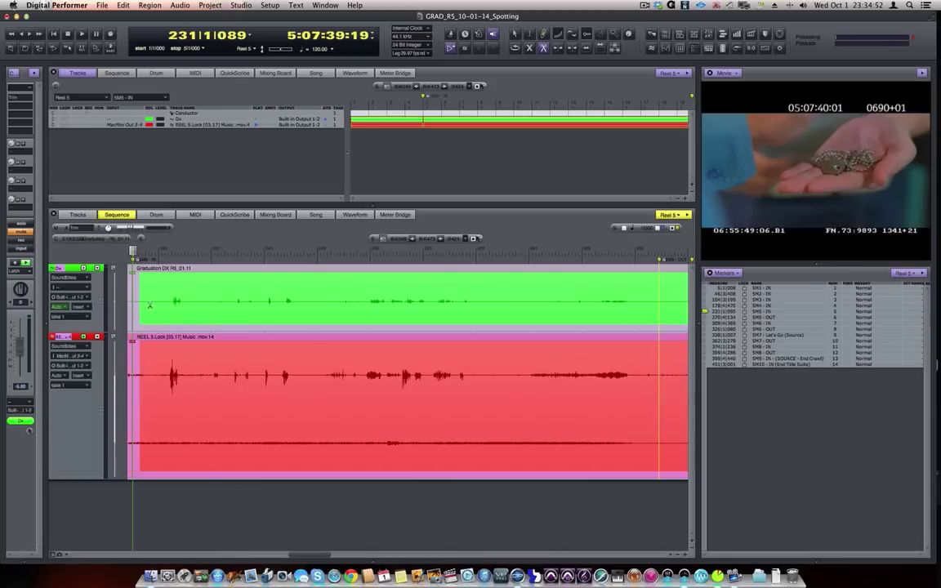
Step: Split the soundbites on both tracks at the 5M6 - IN and 5M7 - Let's Go (Source) markers
{"action": "left_click", "coordinate": [707, 324]}
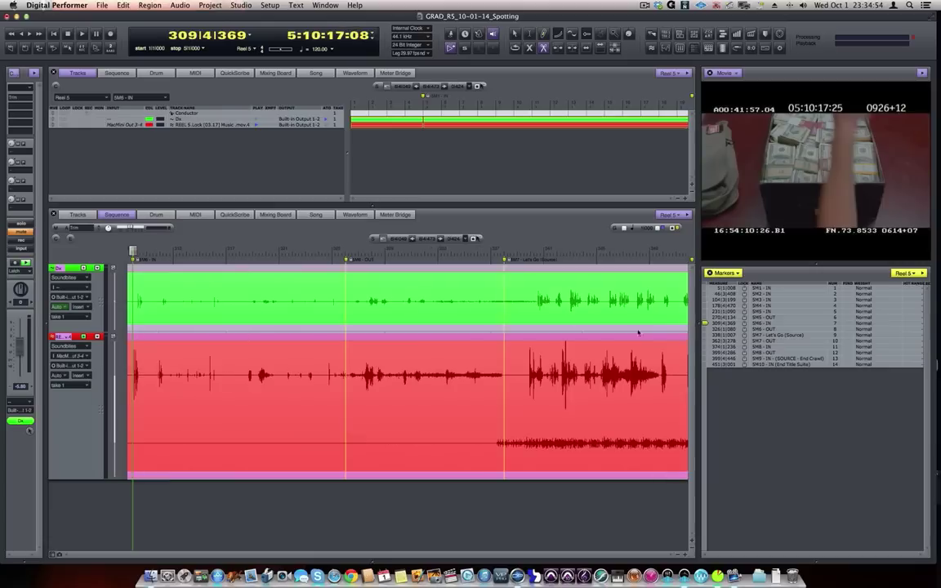
{"action": "left_click_drag", "start_coordinate": [133, 304], "coordinate": [132, 377]}
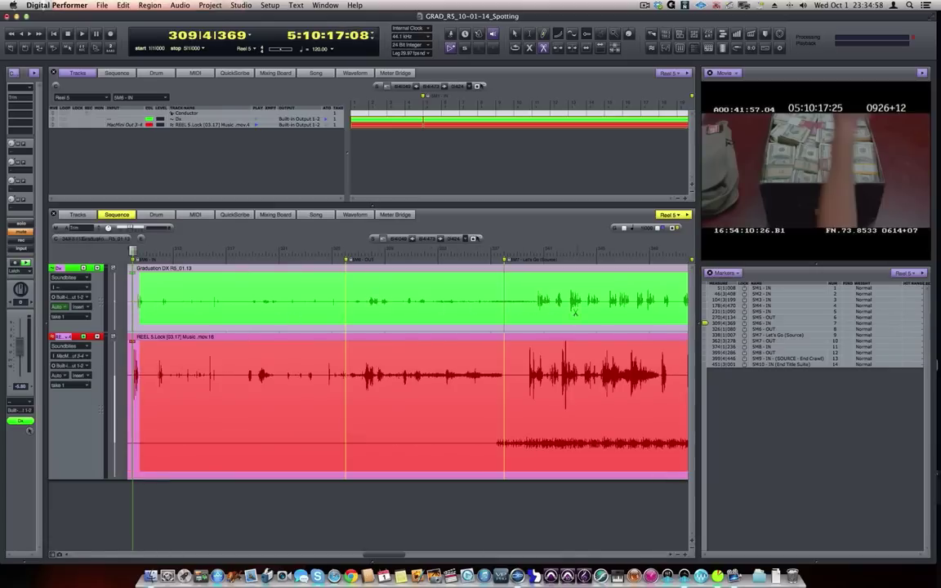
{"action": "left_click_drag", "start_coordinate": [504, 302], "coordinate": [504, 377]}
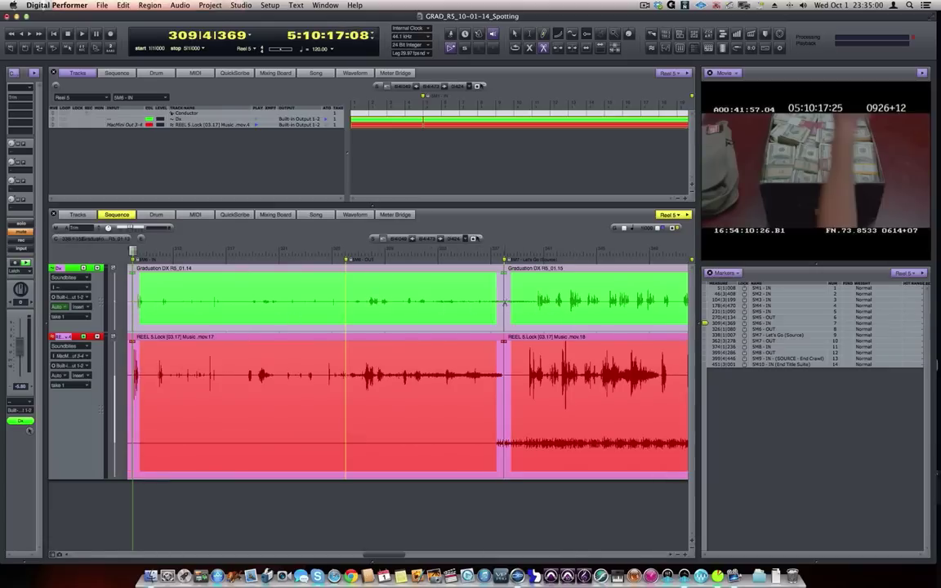
Step: Split the dialogue and music soundbites on both tracks at the 5M8 - IN marker
{"action": "left_click", "coordinate": [706, 335]}
{"action": "left_click", "coordinate": [705, 346]}
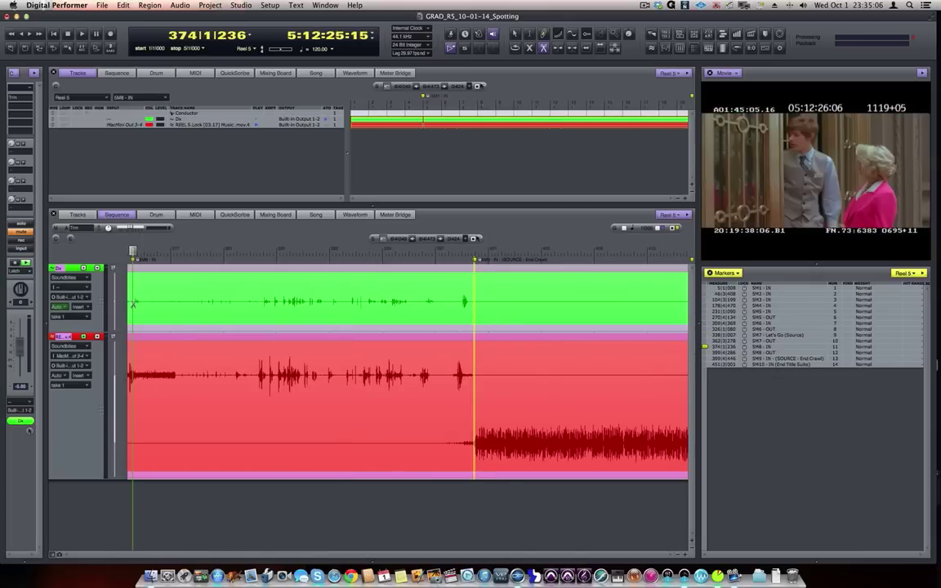
{"action": "left_click_drag", "start_coordinate": [133, 303], "coordinate": [133, 377]}
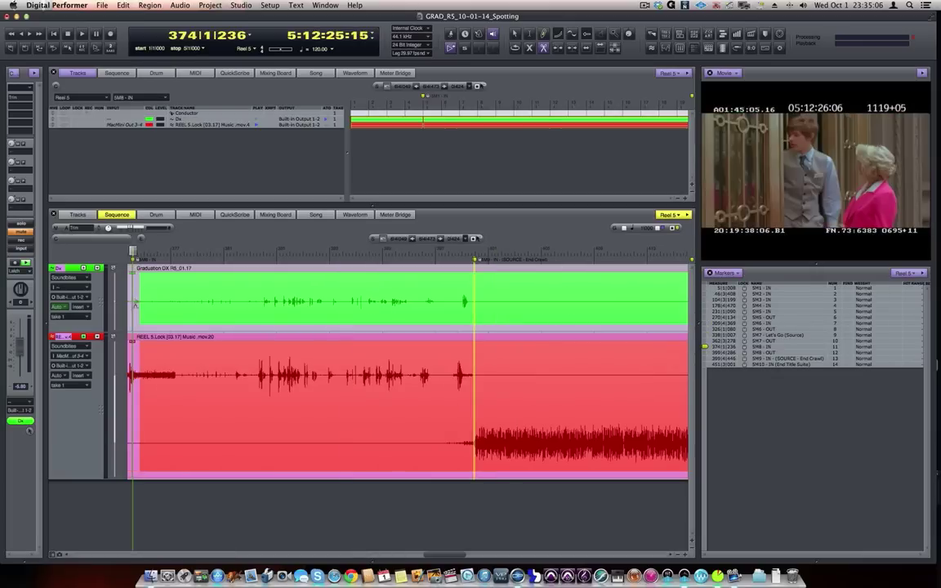
Step: Split the soundbites on both tracks at the 5M9 - IN (SOURCE - End Crawl) and 5M10 - IN (End Title Suite) markers
{"action": "left_click", "coordinate": [706, 358]}
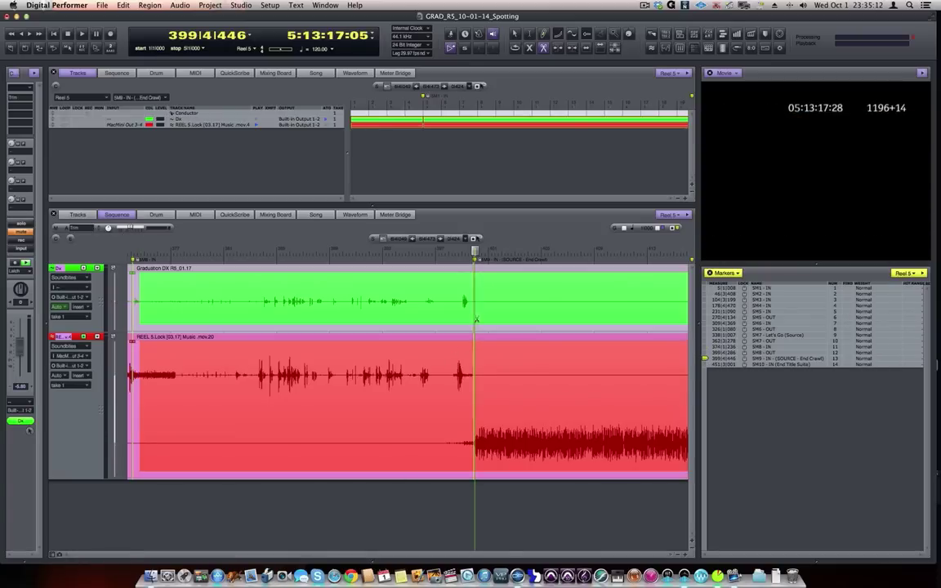
{"action": "left_click_drag", "start_coordinate": [474, 249], "coordinate": [474, 255]}
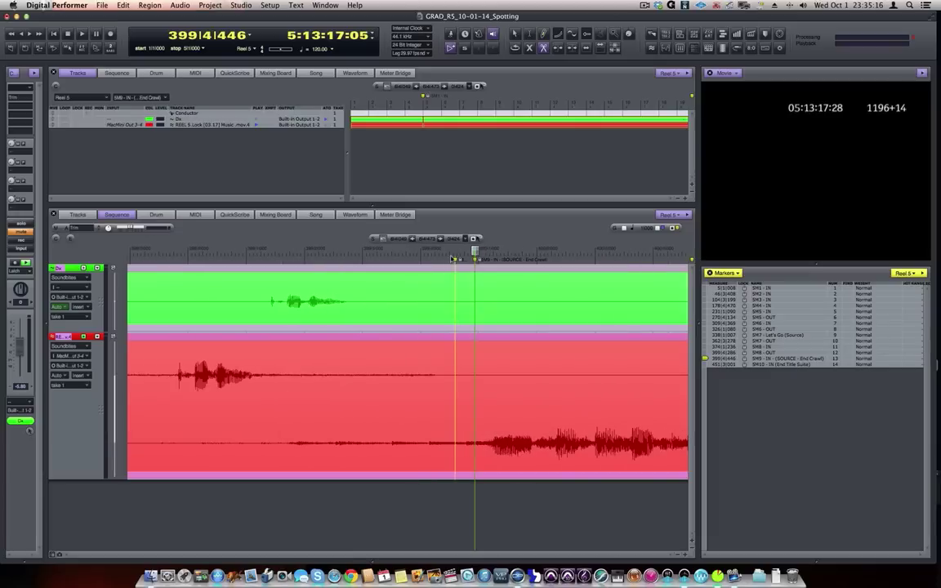
{"action": "left_click", "coordinate": [475, 330]}
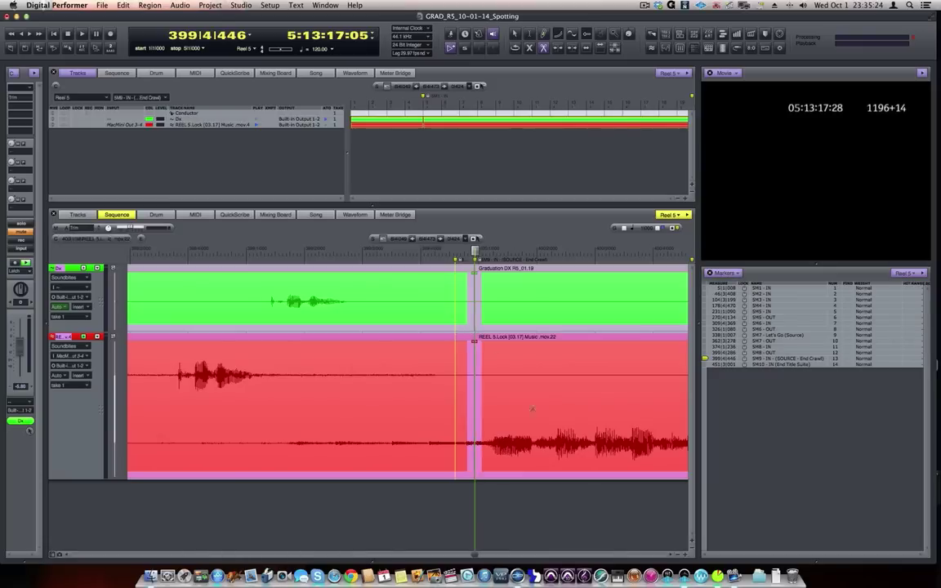
{"action": "left_click", "coordinate": [706, 366]}
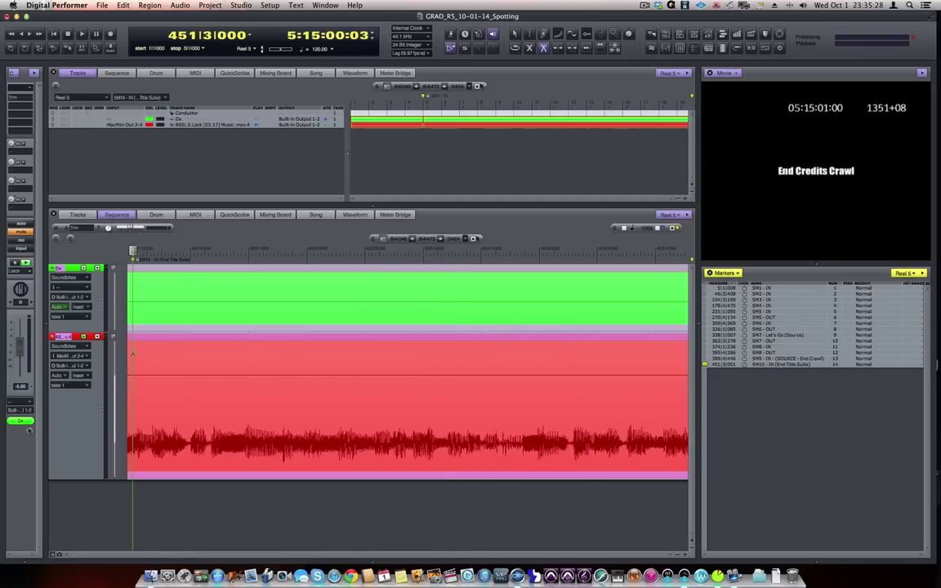
{"action": "left_click", "coordinate": [132, 353]}
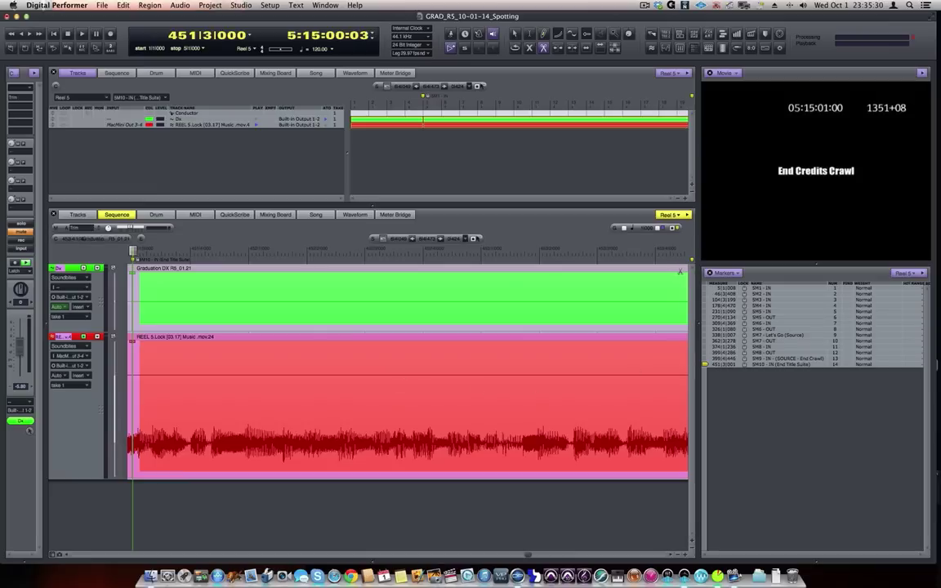
Step: Delete the dialogue and music soundbites that precede the 5M1 - IN marker and move the playhead to that marker
{"action": "left_click", "coordinate": [705, 289]}
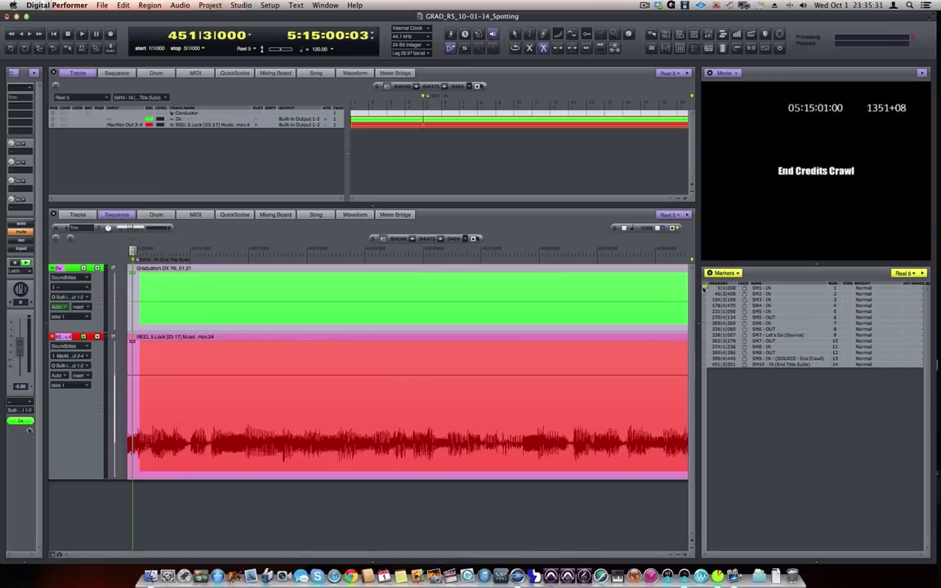
{"action": "left_click", "coordinate": [111, 536]}
{"action": "left_click_drag", "start_coordinate": [78, 556], "coordinate": [59, 554]}
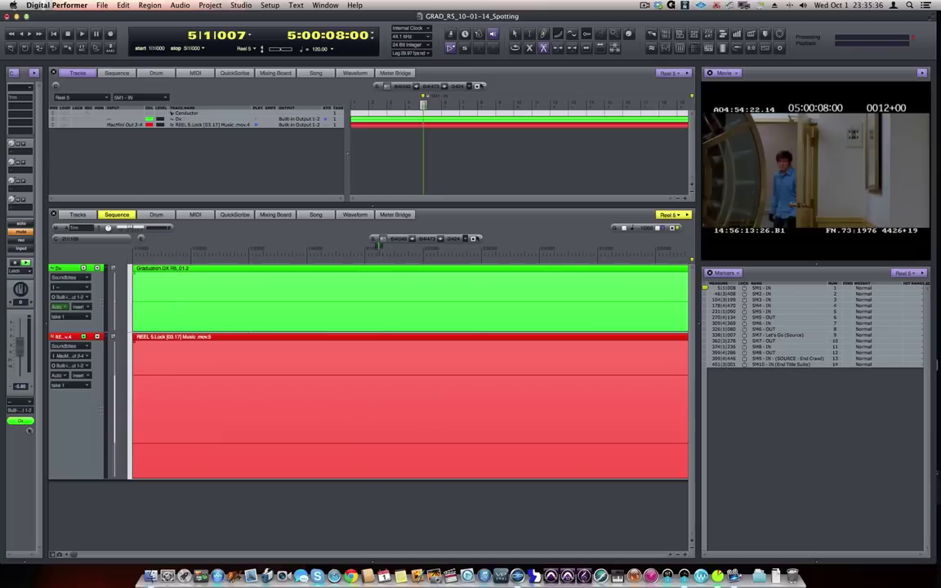
{"action": "left_click", "coordinate": [353, 250]}
{"action": "key", "text": "super+Right"}
{"action": "key", "text": "space"}
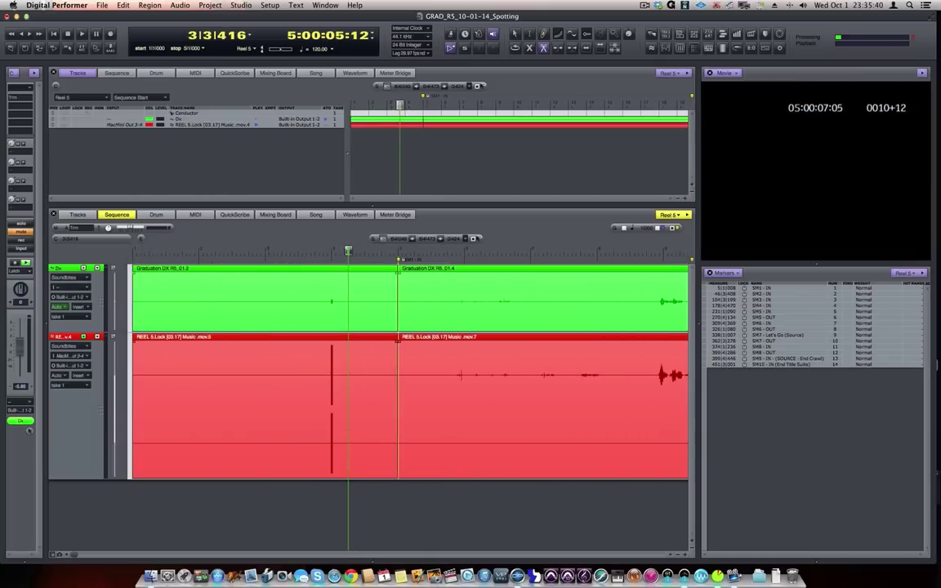
{"action": "left_click_drag", "start_coordinate": [418, 511], "coordinate": [272, 499]}
{"action": "scroll", "coordinate": [287, 507], "scroll_direction": "right", "scroll_amount": 2}
{"action": "scroll", "coordinate": [286, 506], "scroll_direction": "left", "scroll_amount": 2}
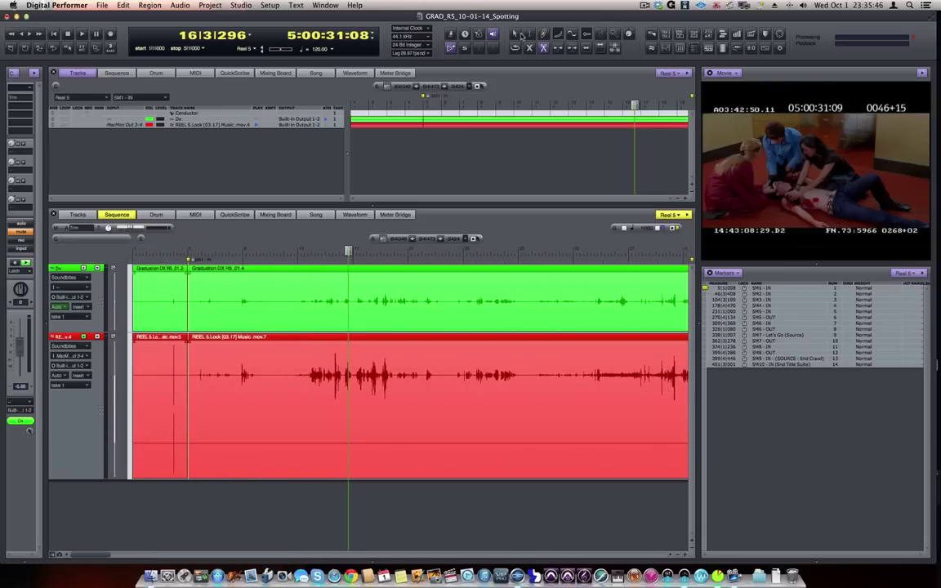
{"action": "left_click", "coordinate": [162, 309]}
{"action": "left_click", "coordinate": [168, 384], "text": "shift"}
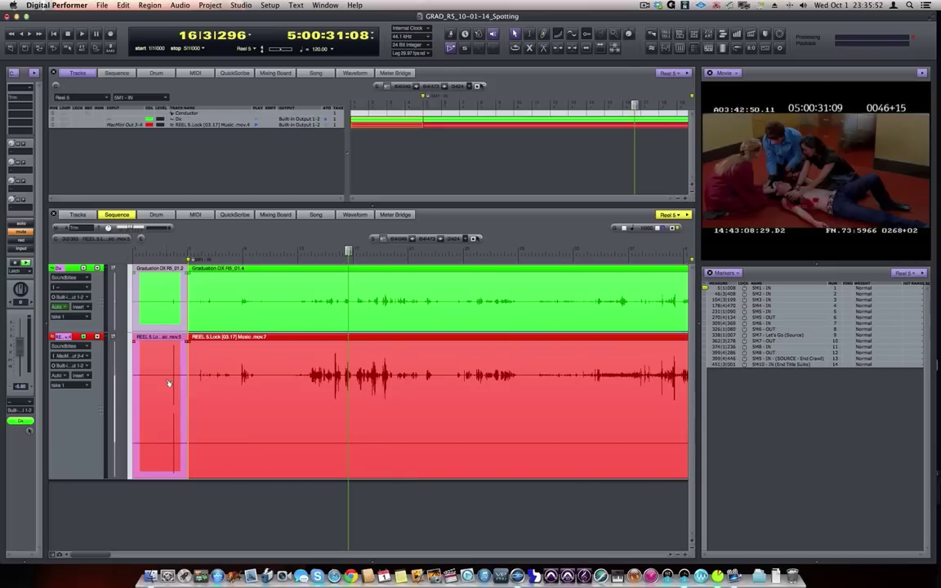
{"action": "key", "text": "Delete"}
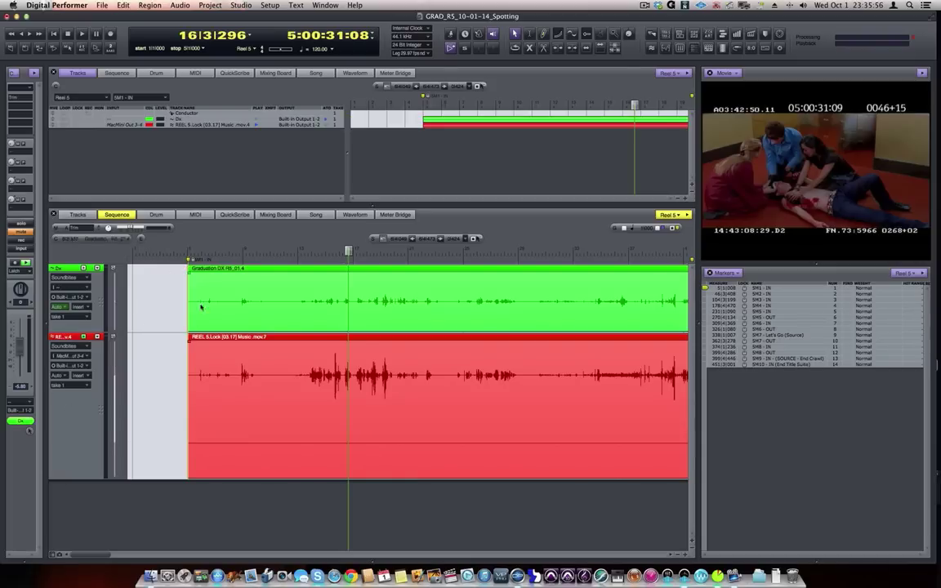
{"action": "left_click_drag", "start_coordinate": [185, 246], "coordinate": [187, 246]}
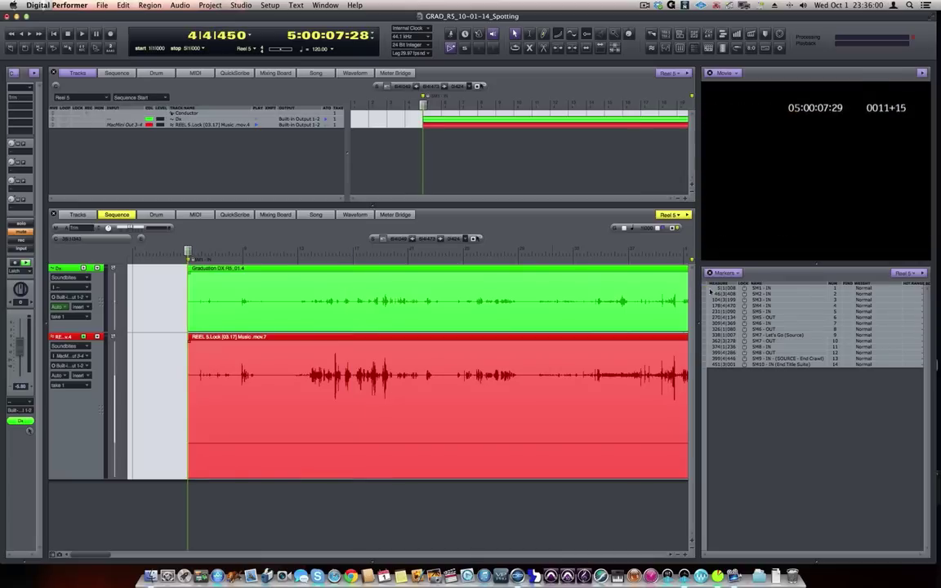
{"action": "left_click", "coordinate": [706, 288]}
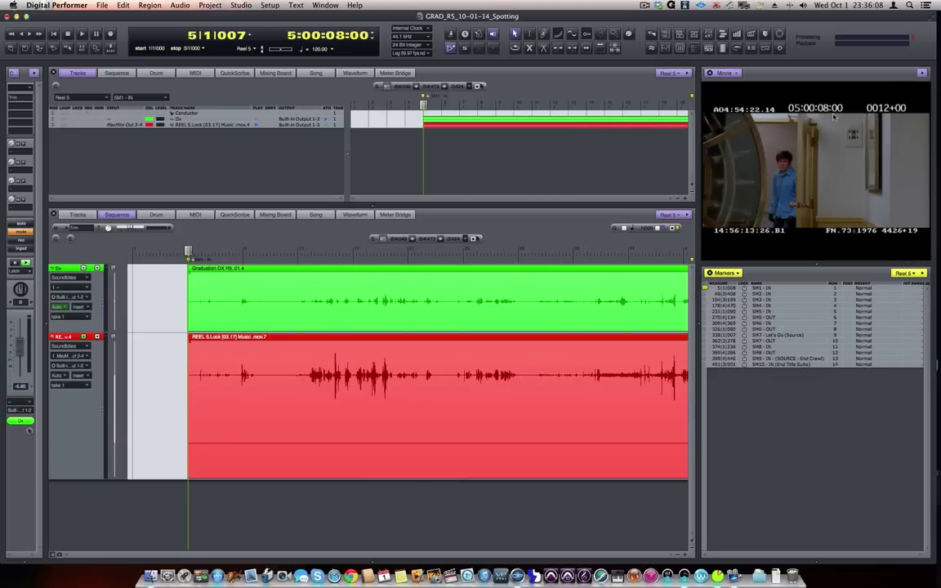
Step: Start saving the project under a new name and create a Cues folder inside Reel 5 Complete
{"action": "left_click", "coordinate": [103, 6]}
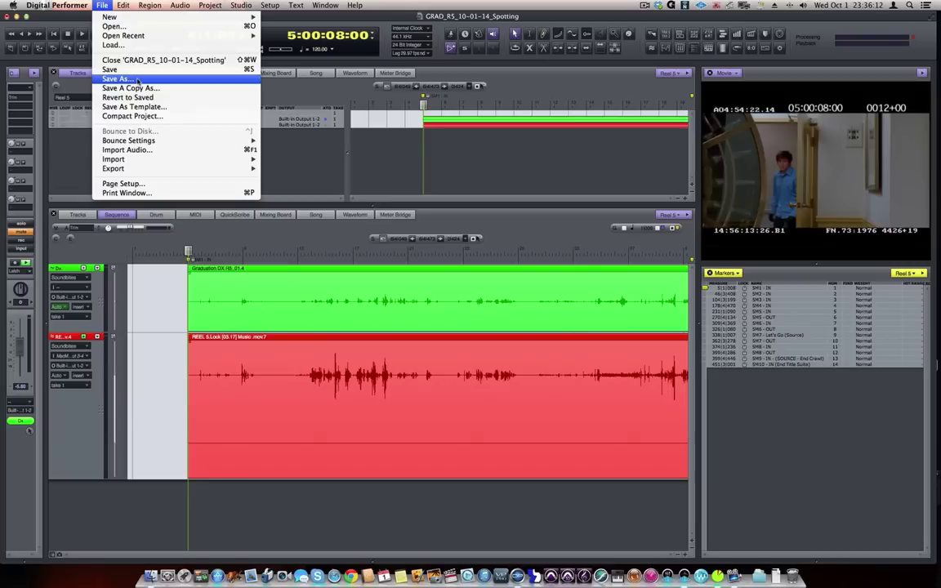
{"action": "left_click", "coordinate": [131, 79]}
{"action": "left_click", "coordinate": [368, 110]}
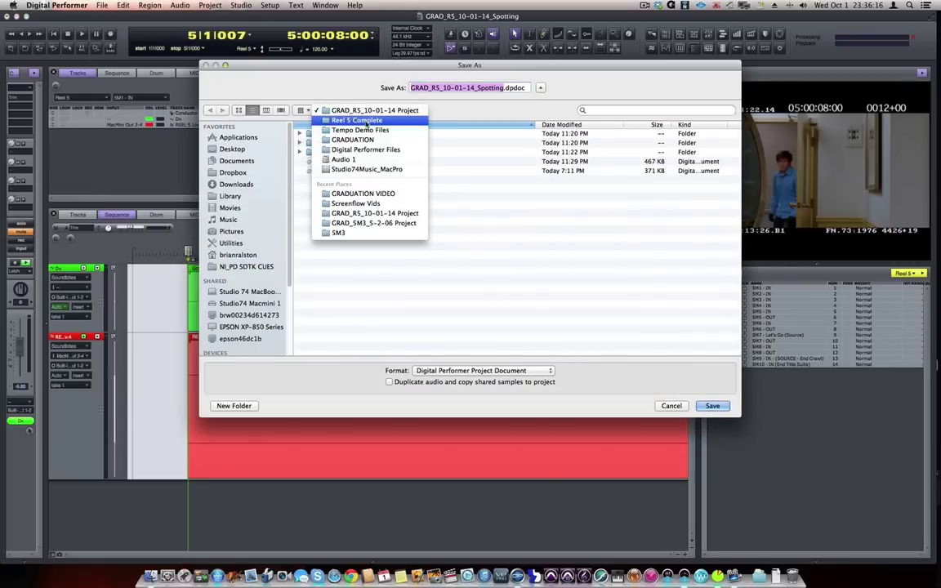
{"action": "left_click", "coordinate": [368, 120]}
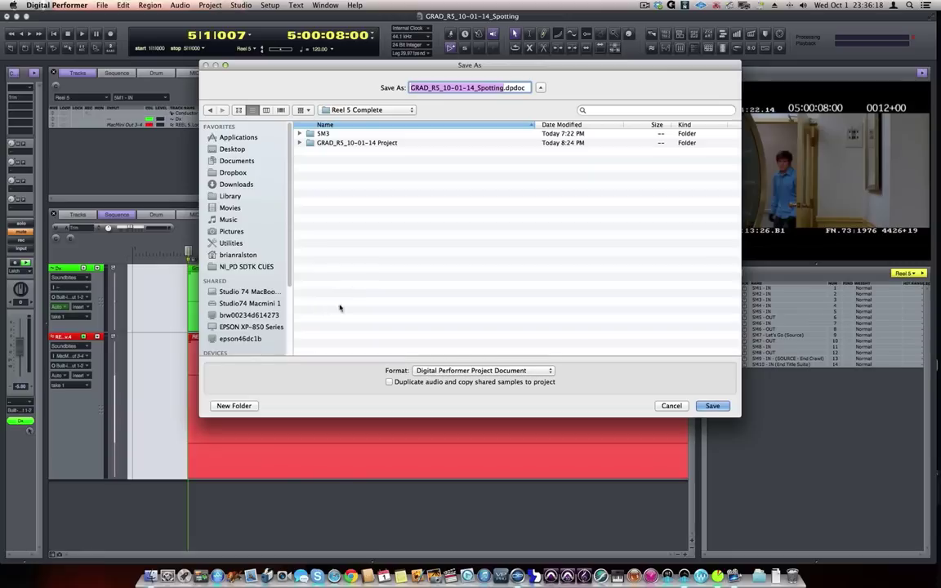
{"action": "left_click", "coordinate": [234, 406]}
{"action": "type", "text": "R"}
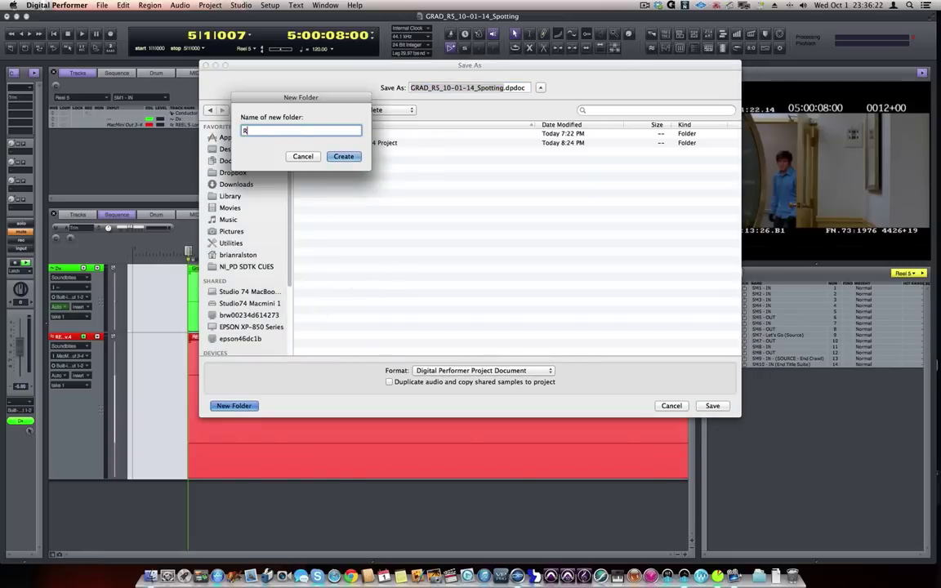
{"action": "key", "text": "BackSpace"}
{"action": "type", "text": "Cues"}
{"action": "left_click", "coordinate": [343, 157]}
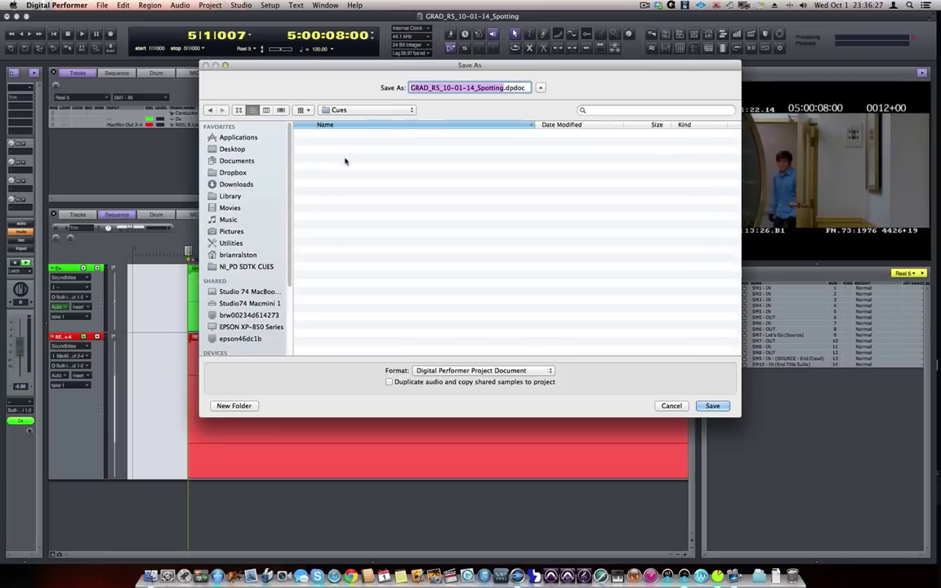
Step: Name the new project file GRAD_5M1_10-01-14, replacing R5 with 5M1 and removing the Spotting suffix
{"action": "left_click", "coordinate": [456, 88]}
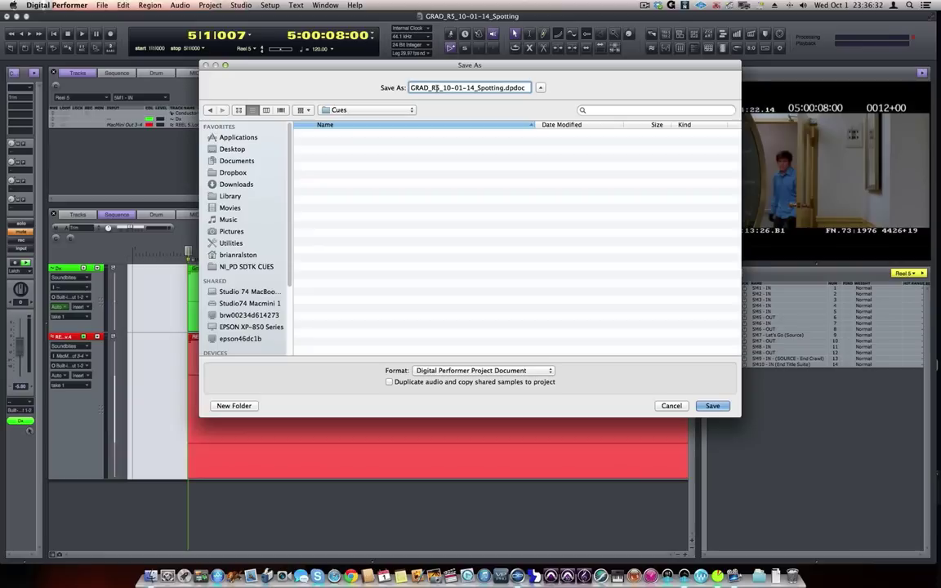
{"action": "left_click_drag", "start_coordinate": [440, 87], "coordinate": [431, 88]}
{"action": "type", "text": "SM1"}
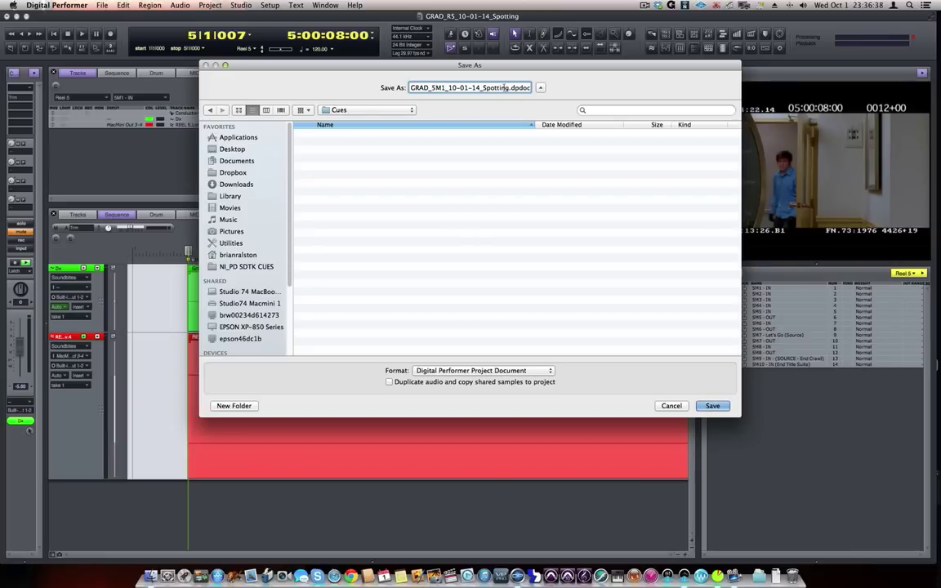
{"action": "left_click_drag", "start_coordinate": [510, 87], "coordinate": [480, 87]}
{"action": "key", "text": "BackSpace"}
Step: Save the project copy in a new 5m1 folder within Cues, duplicating audio and copying shared samples
{"action": "left_click", "coordinate": [390, 382]}
{"action": "left_click", "coordinate": [232, 406]}
{"action": "type", "text": "5"}
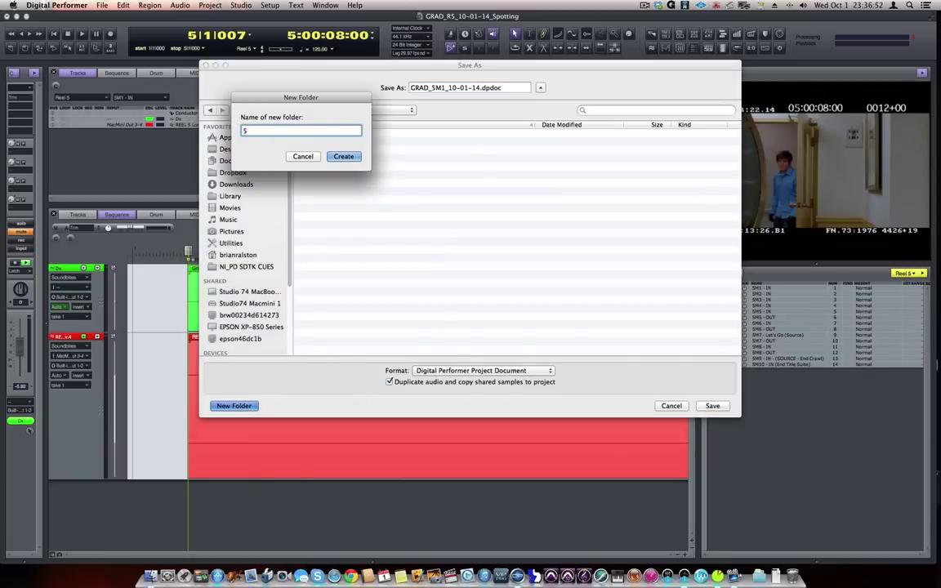
{"action": "type", "text": "ues"}
{"action": "left_click", "coordinate": [343, 156]}
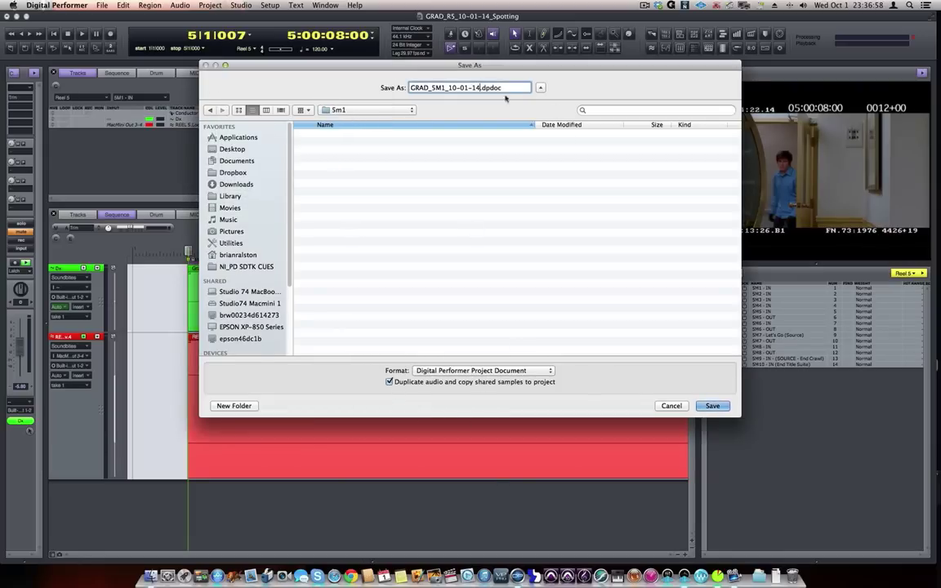
{"action": "left_click", "coordinate": [709, 407]}
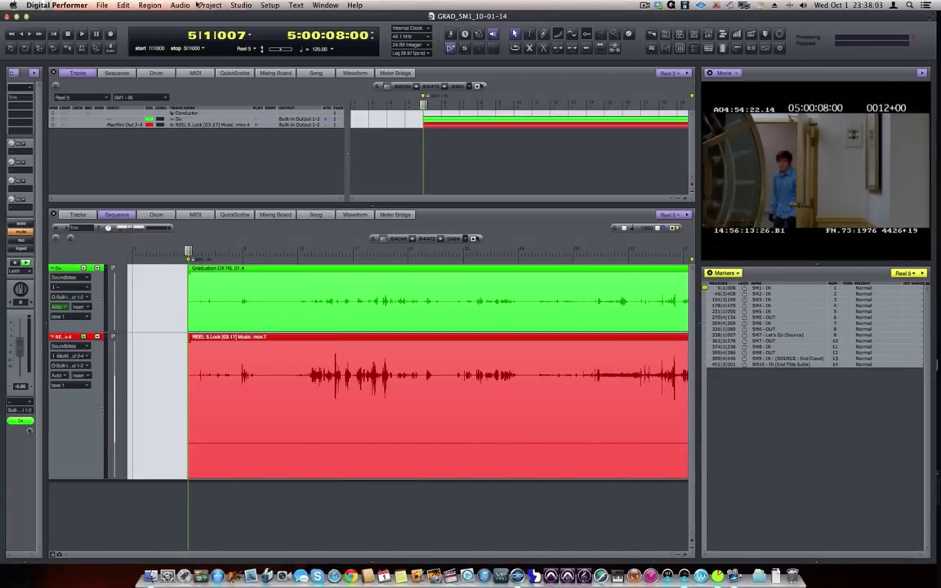
Step: Set the Reel 5 chunk's start to measure 1 at frame time 5:00:08:00, preserving the locked markers' current frame time
{"action": "left_click", "coordinate": [182, 5]}
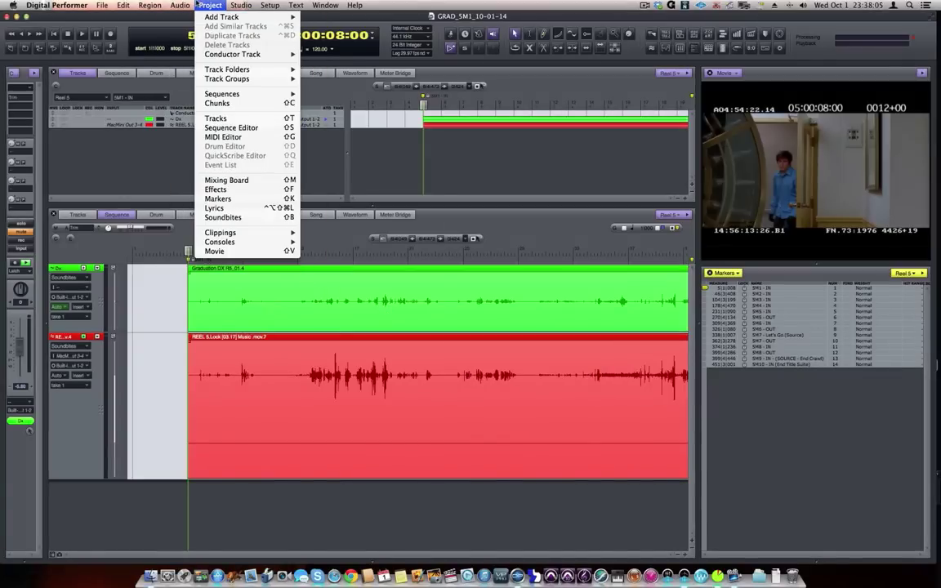
{"action": "left_click", "coordinate": [215, 4]}
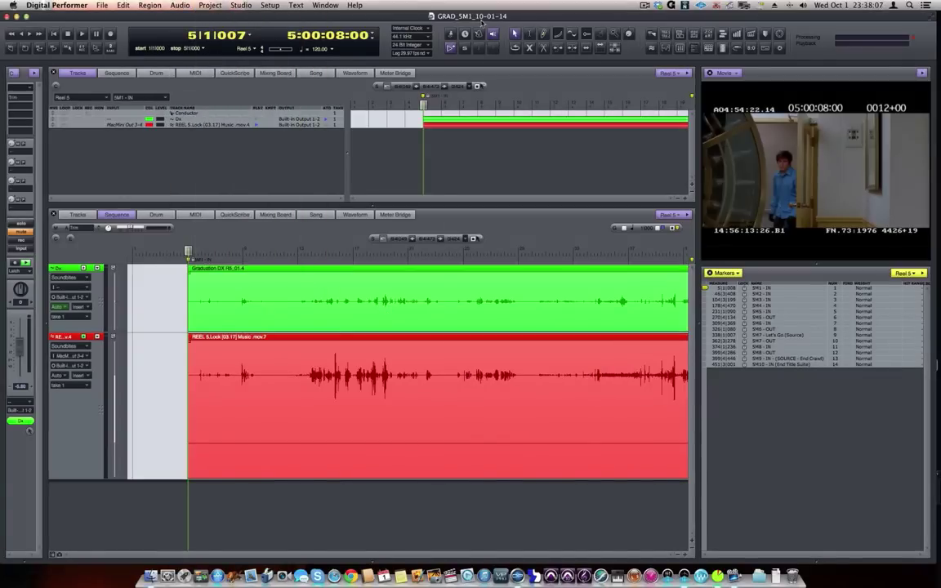
{"action": "left_click", "coordinate": [211, 5]}
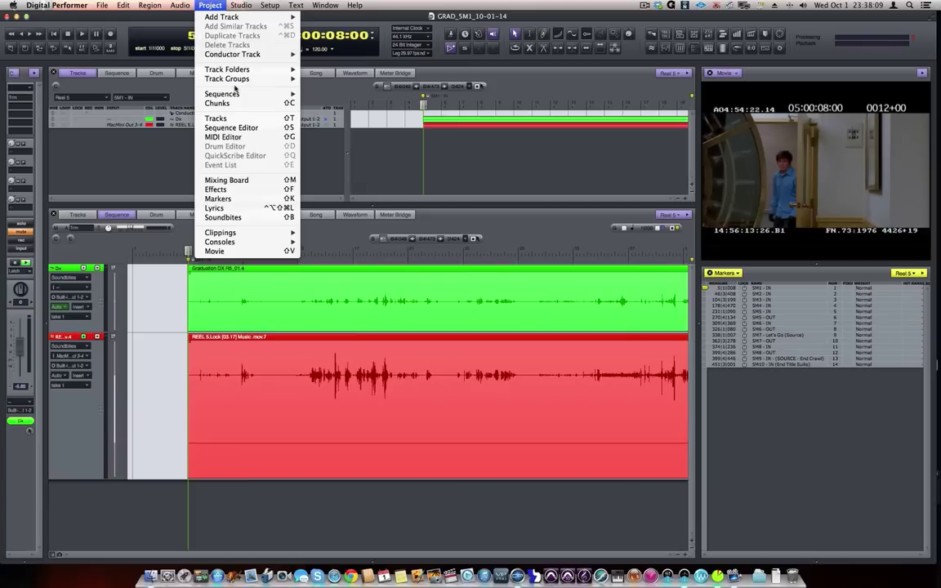
{"action": "mouse_move", "coordinate": [230, 95]}
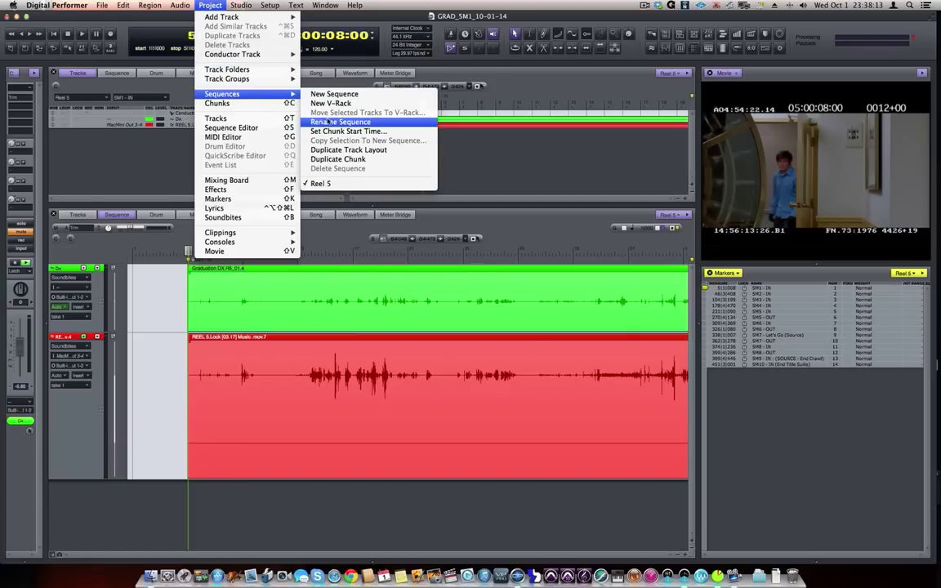
{"action": "left_click", "coordinate": [330, 134]}
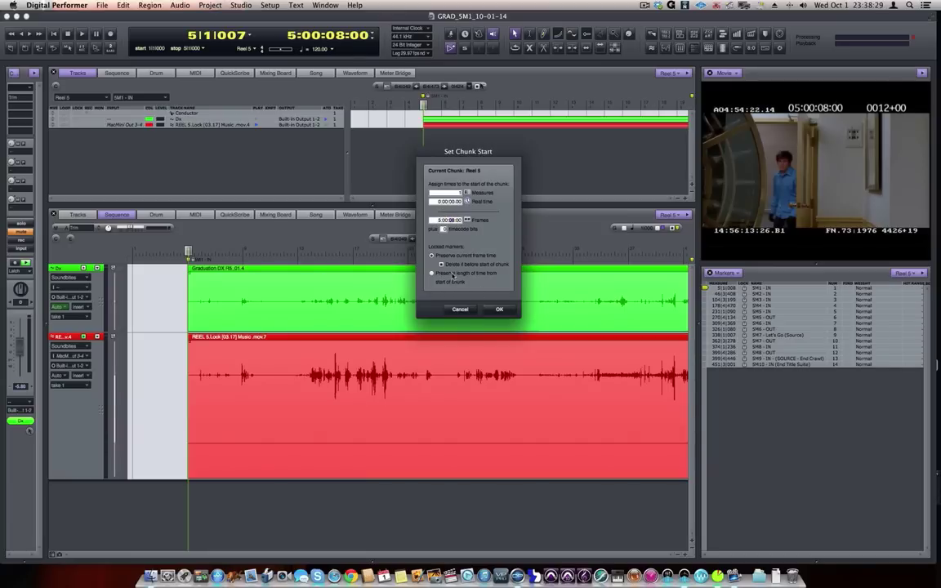
{"action": "left_click", "coordinate": [500, 309]}
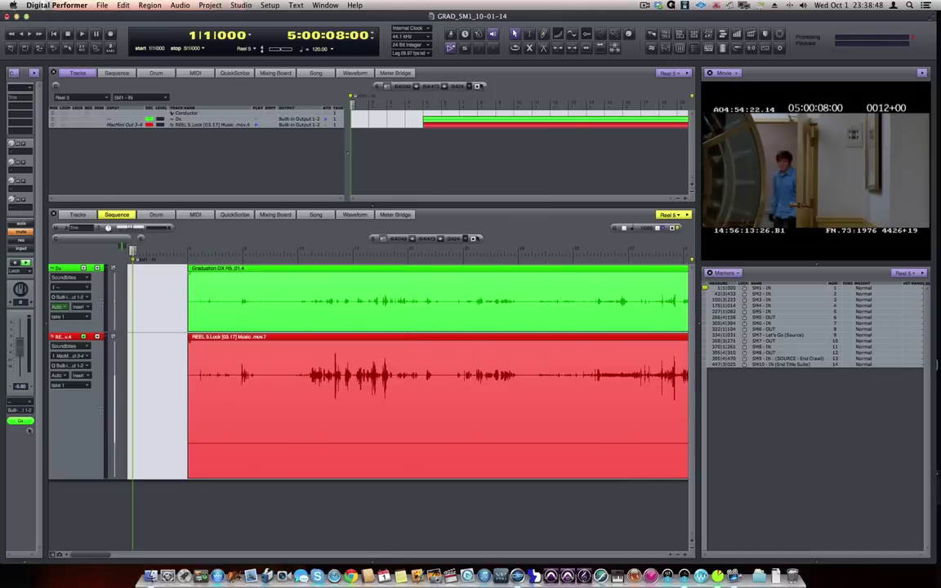
Step: Shift the first soundbites on the Dx and music tracks to 1|1|000, the sequence start
{"action": "mouse_move", "coordinate": [134, 251]}
{"action": "left_mouse_down"}
{"action": "mouse_move", "coordinate": [170, 250]}
{"action": "mouse_move", "coordinate": [134, 250]}
{"action": "left_mouse_up"}
{"action": "left_click", "coordinate": [229, 275]}
{"action": "left_click", "coordinate": [277, 386], "text": "shift"}
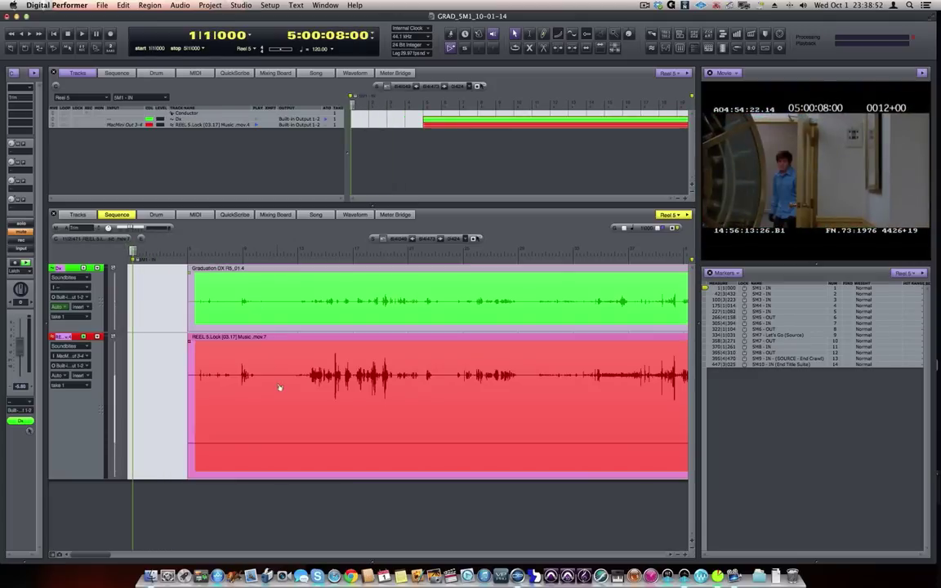
{"action": "left_click", "coordinate": [141, 6]}
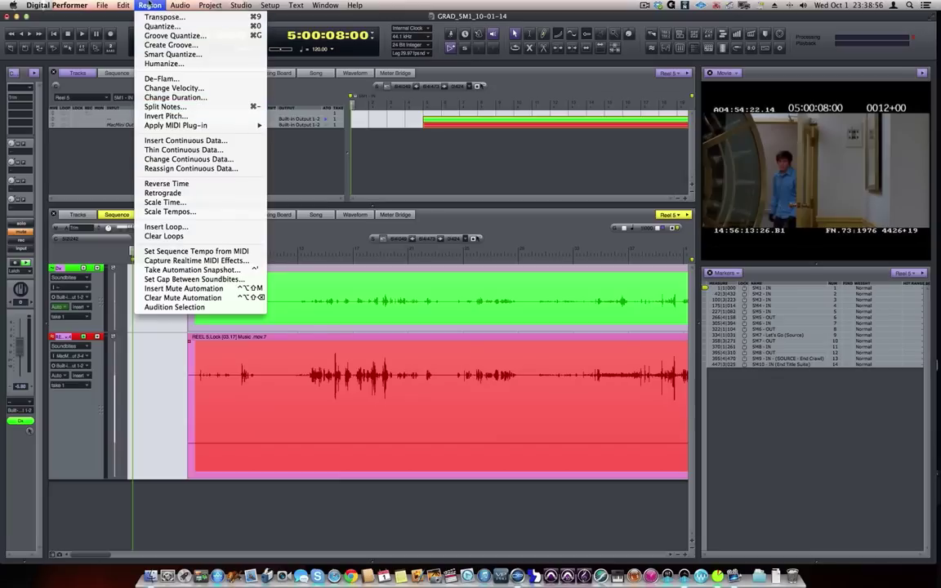
{"action": "mouse_move", "coordinate": [133, 5]}
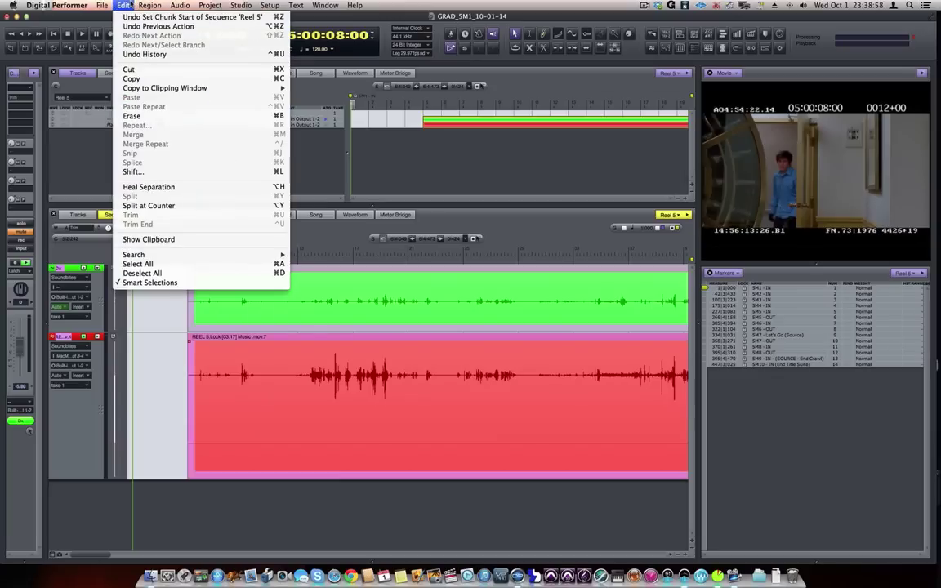
{"action": "left_click", "coordinate": [160, 172]}
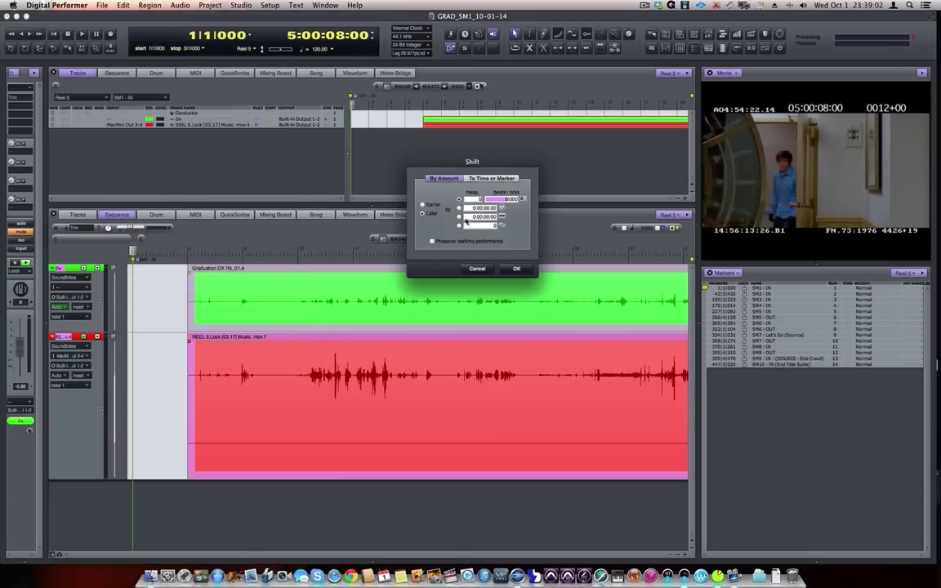
{"action": "left_click", "coordinate": [482, 178]}
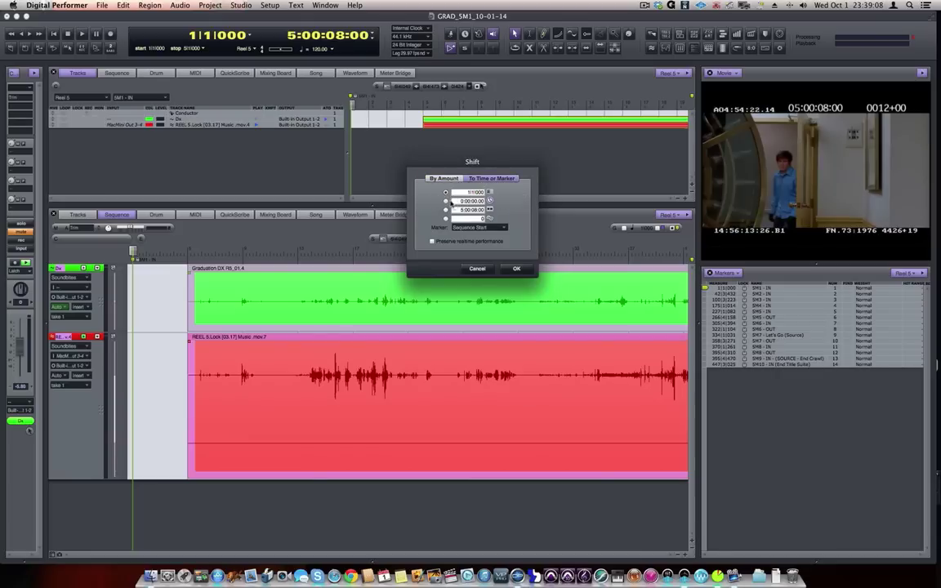
{"action": "left_click", "coordinate": [517, 269]}
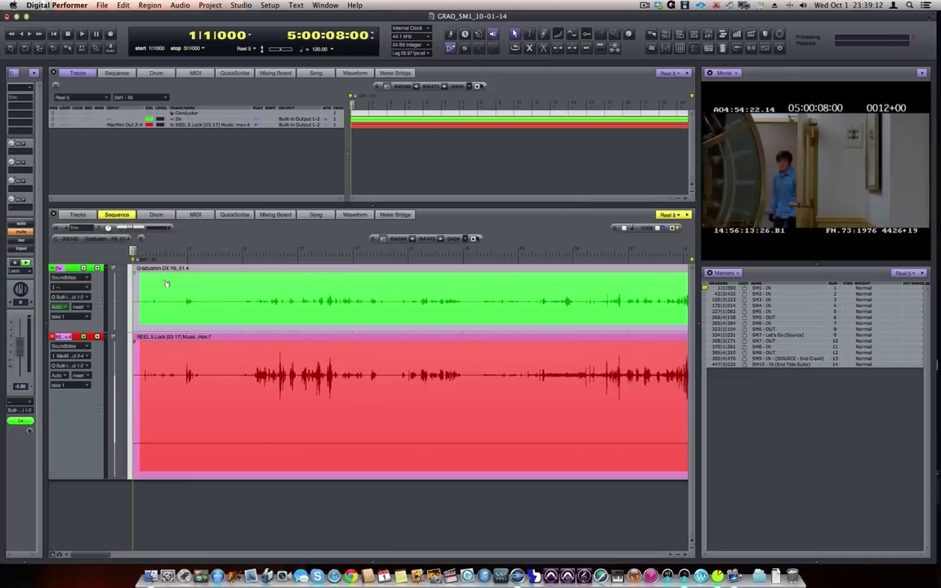
Step: Play the opening of the cue to check its sync with picture, and display real time in the secondary counter
{"action": "key", "text": "space"}
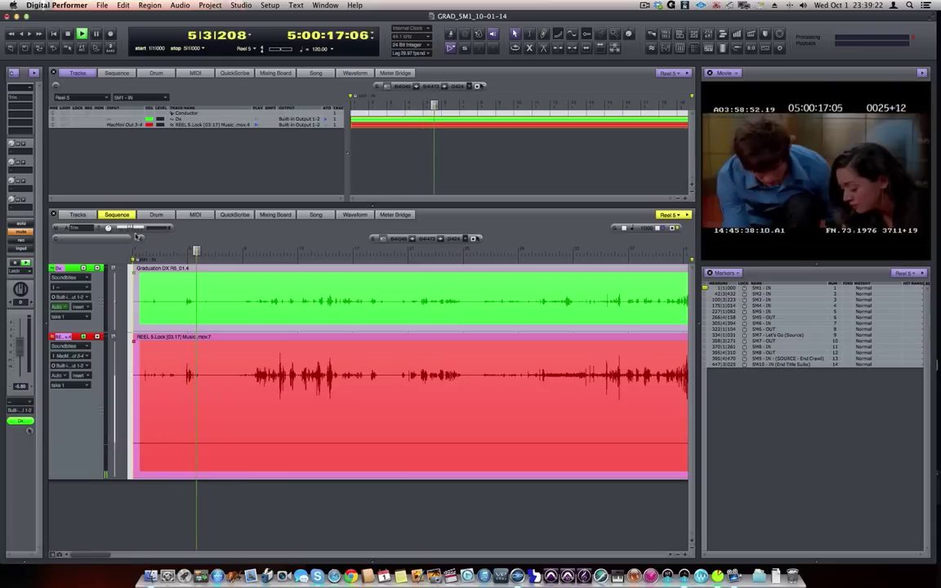
{"action": "key", "text": "space"}
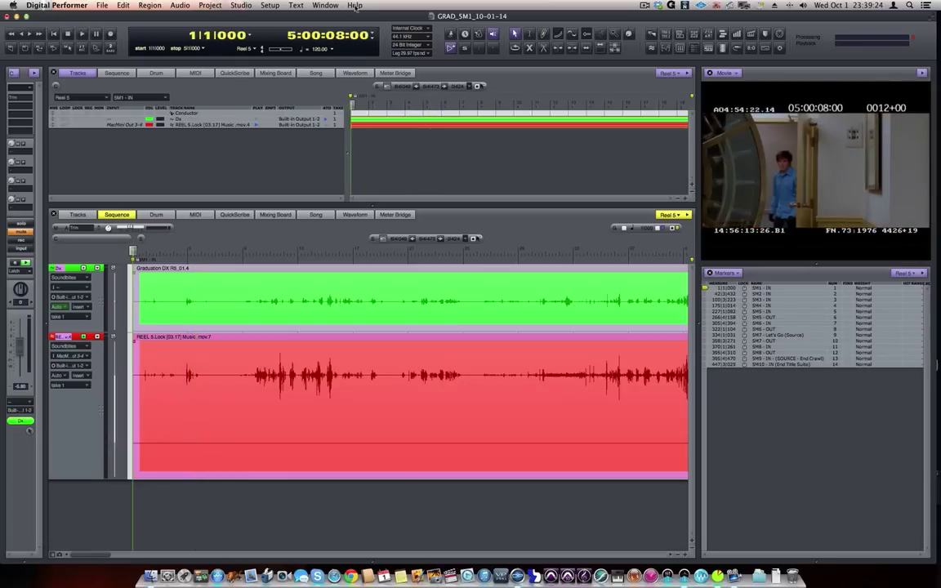
{"action": "left_click", "coordinate": [338, 34]}
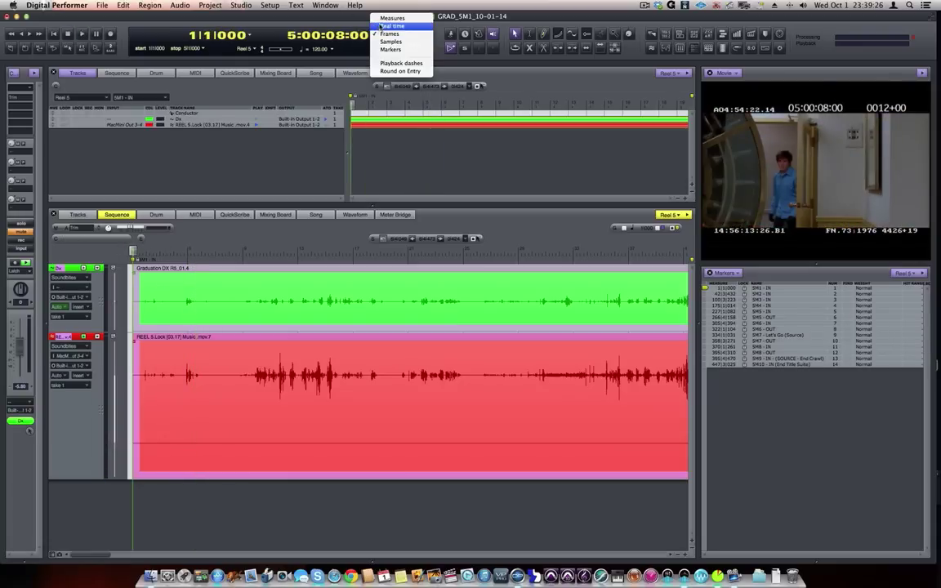
{"action": "left_click", "coordinate": [343, 26]}
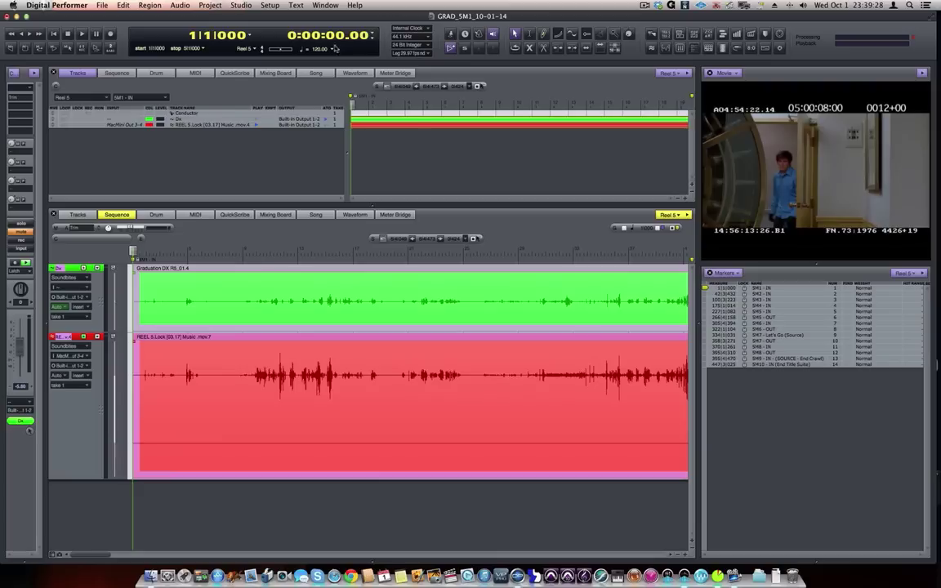
Step: Rename the Reel 5 sequence to 5M1
{"action": "left_click", "coordinate": [86, 98]}
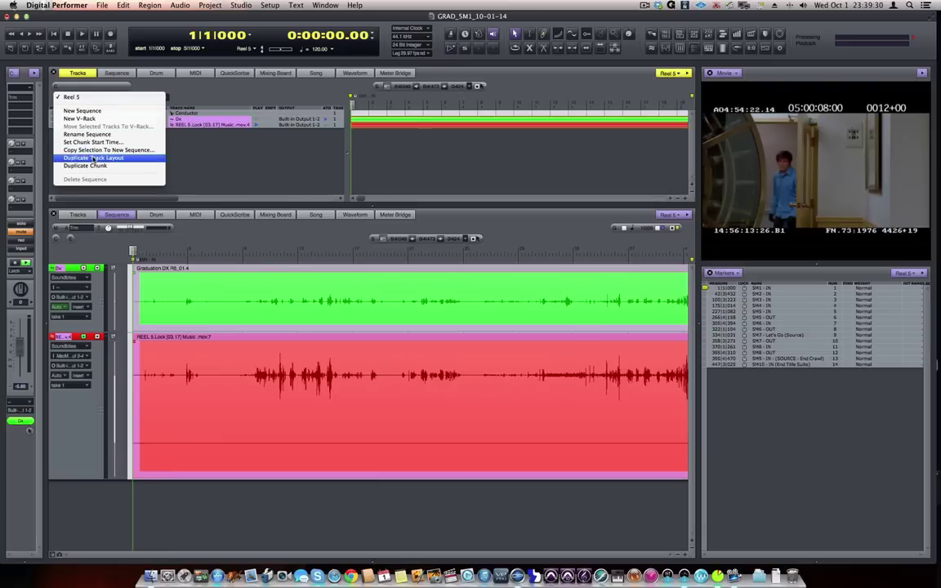
{"action": "left_click", "coordinate": [89, 135]}
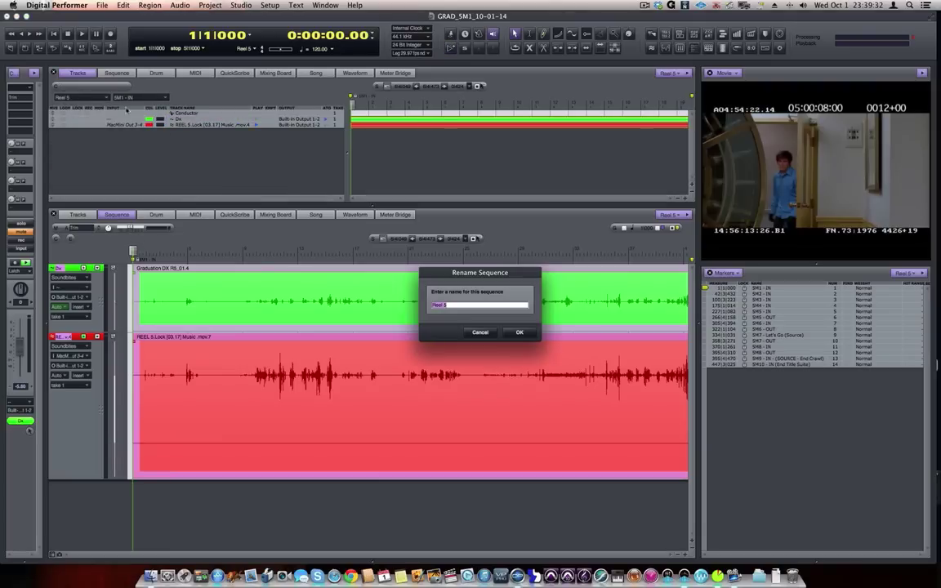
{"action": "key", "text": "BackSpace"}
{"action": "type", "text": "SM1"}
{"action": "left_click", "coordinate": [516, 333]}
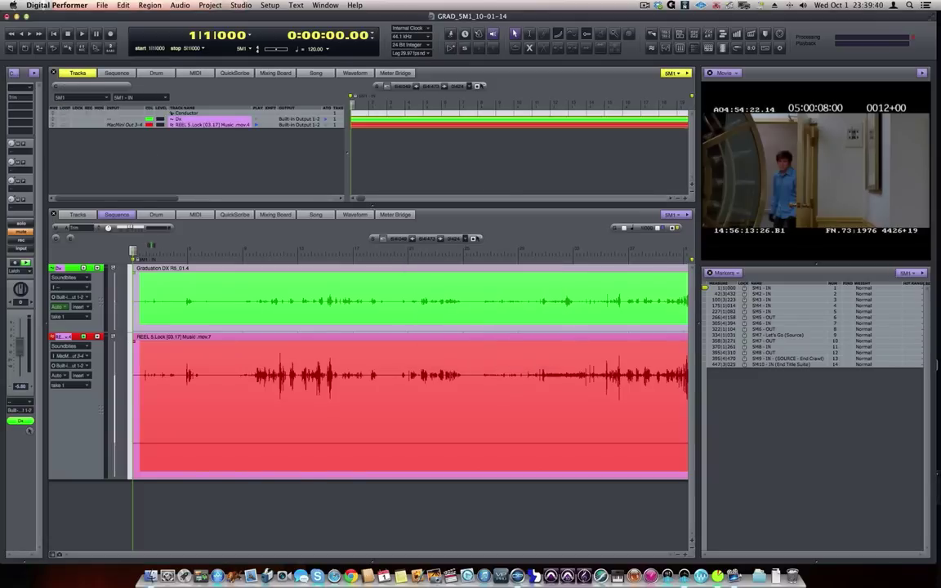
Step: Move the playback position to the 5M2 - IN marker
{"action": "left_click_drag", "start_coordinate": [146, 247], "coordinate": [72, 244]}
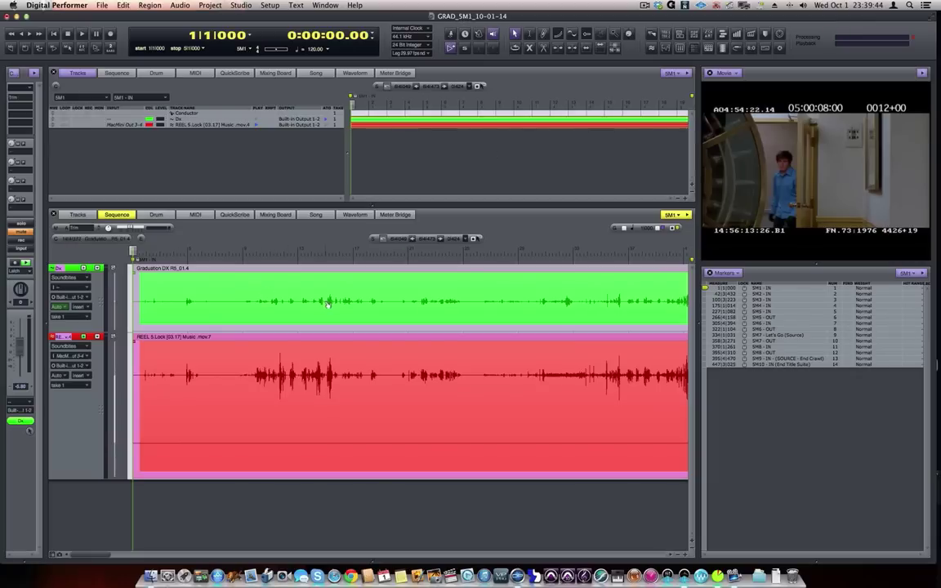
{"action": "left_click", "coordinate": [705, 294]}
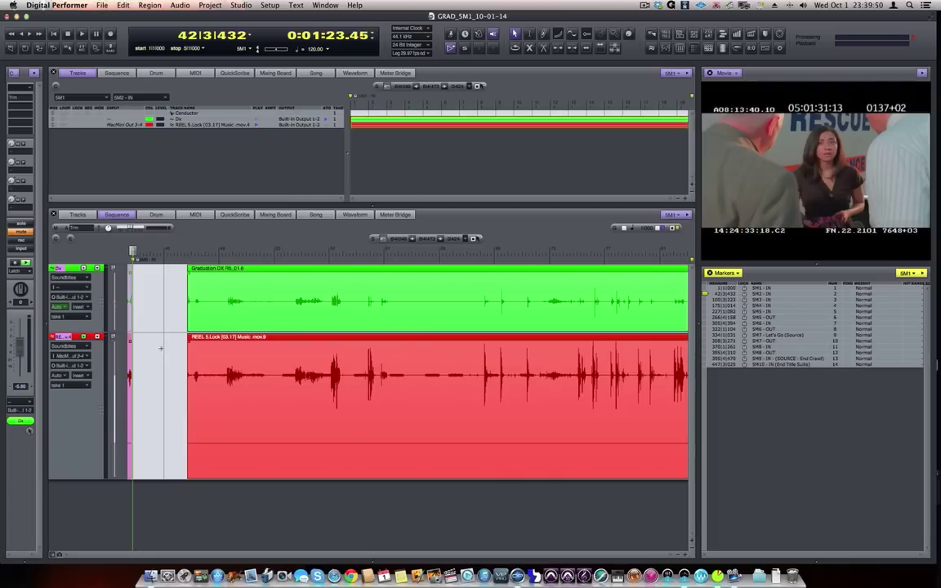
{"action": "left_click", "coordinate": [205, 5]}
{"action": "mouse_move", "coordinate": [234, 82]}
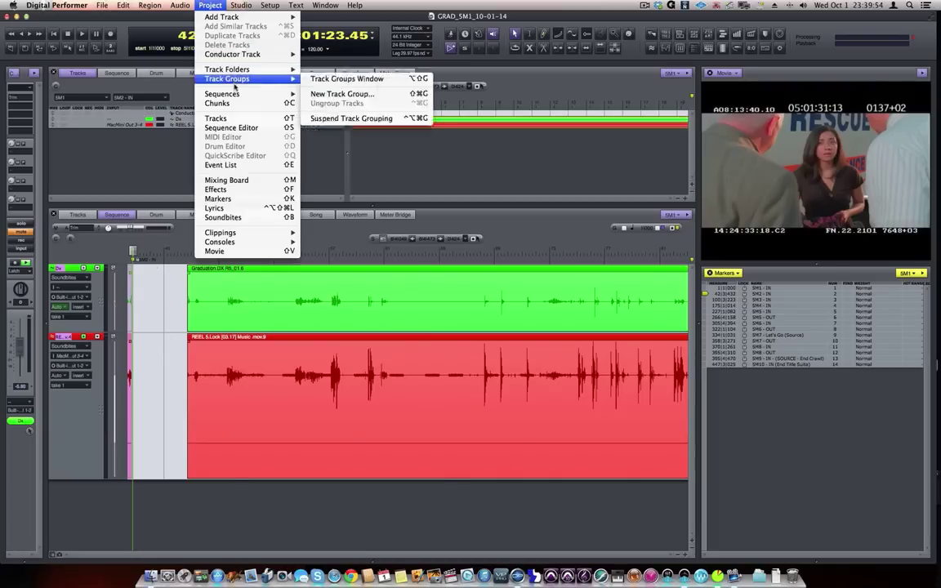
{"action": "mouse_move", "coordinate": [292, 96]}
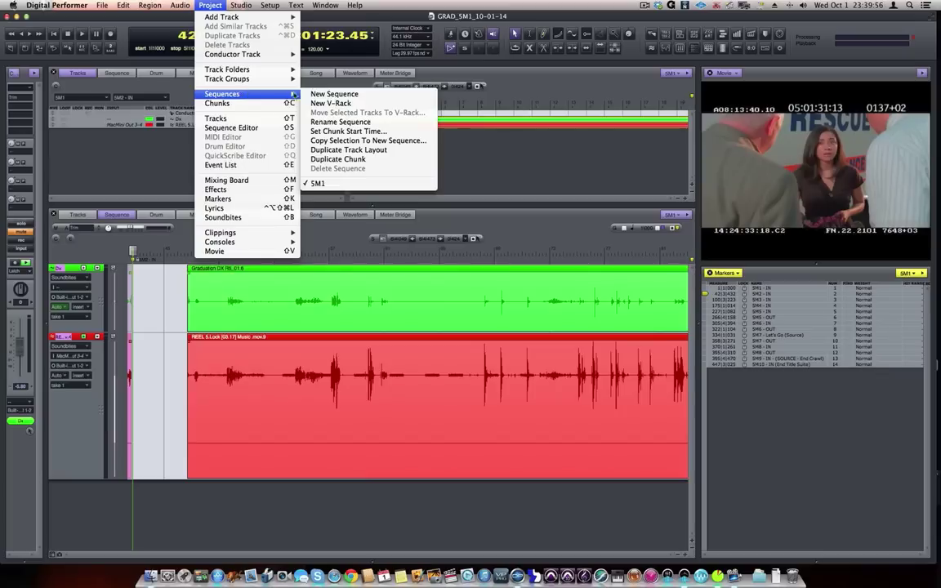
{"action": "left_click", "coordinate": [348, 131]}
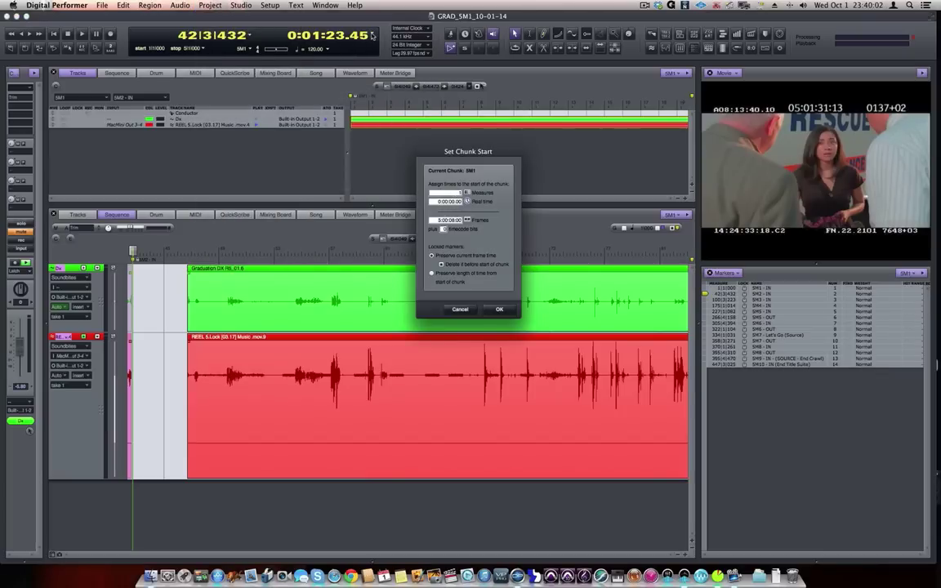
{"action": "left_click", "coordinate": [468, 310]}
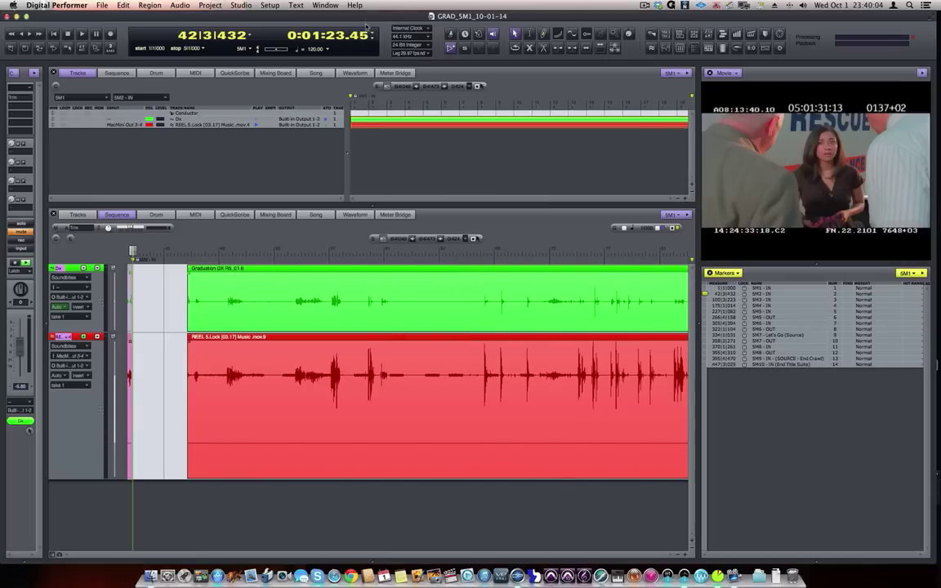
Step: Display frames in the secondary counter and set the chunk start to frame time 5:01:31:11, preserving locked markers' frame time and deleting earlier ones
{"action": "left_click", "coordinate": [373, 35]}
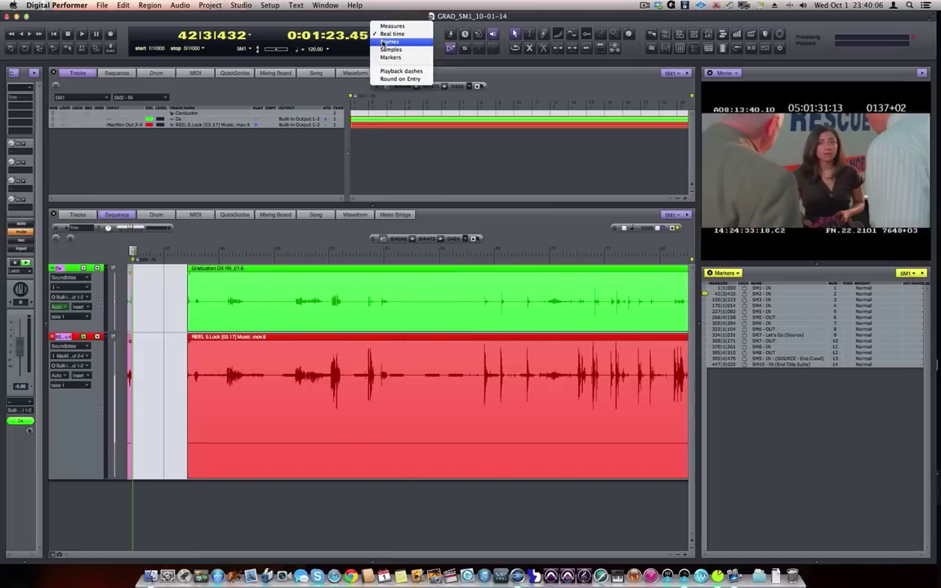
{"action": "left_click", "coordinate": [399, 74]}
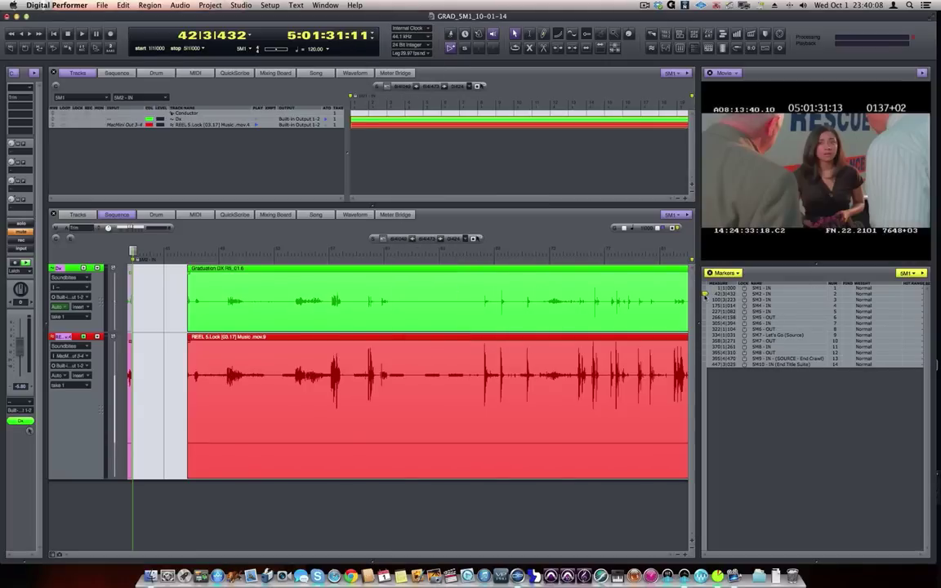
{"action": "left_click", "coordinate": [191, 6]}
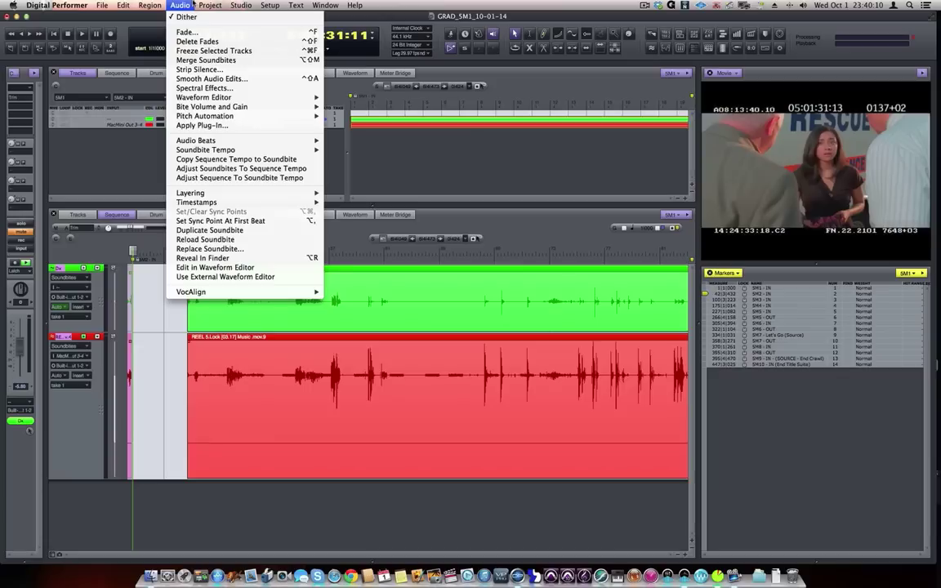
{"action": "left_click", "coordinate": [191, 5]}
{"action": "left_click", "coordinate": [210, 6]}
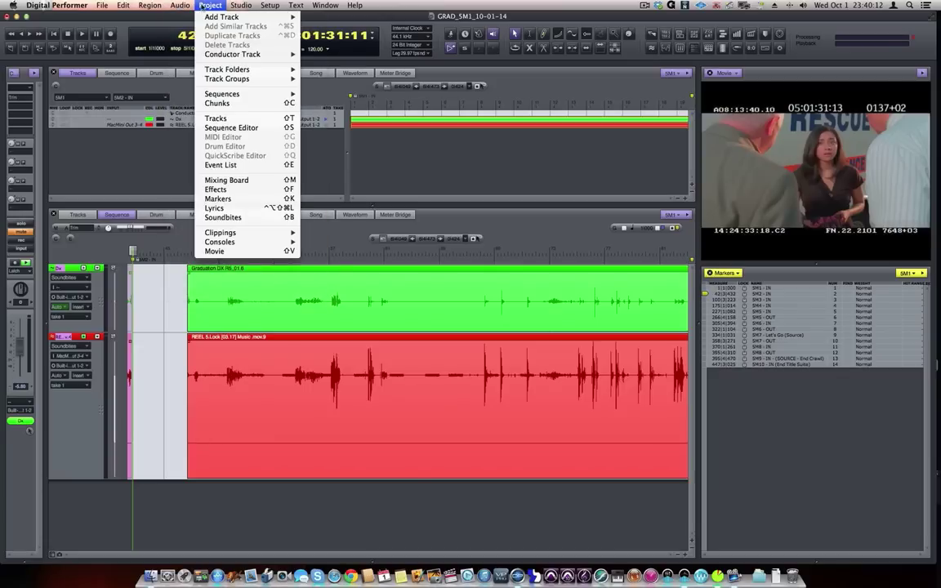
{"action": "mouse_move", "coordinate": [258, 82]}
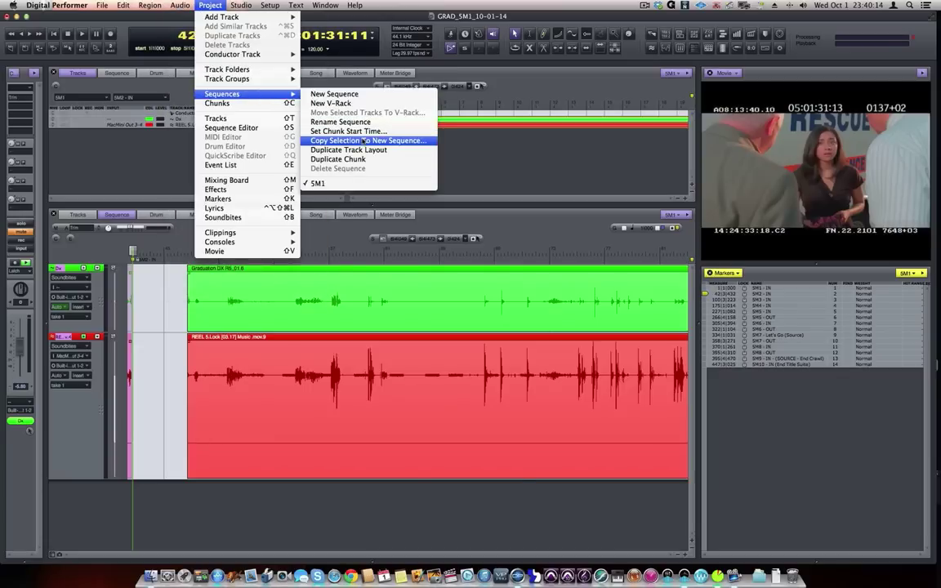
{"action": "left_click", "coordinate": [365, 133]}
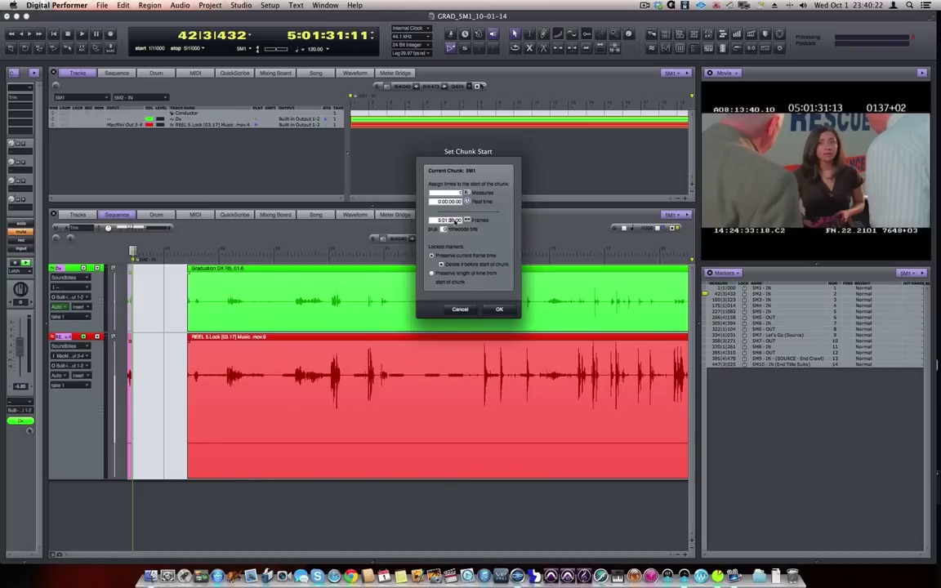
{"action": "left_click", "coordinate": [499, 310]}
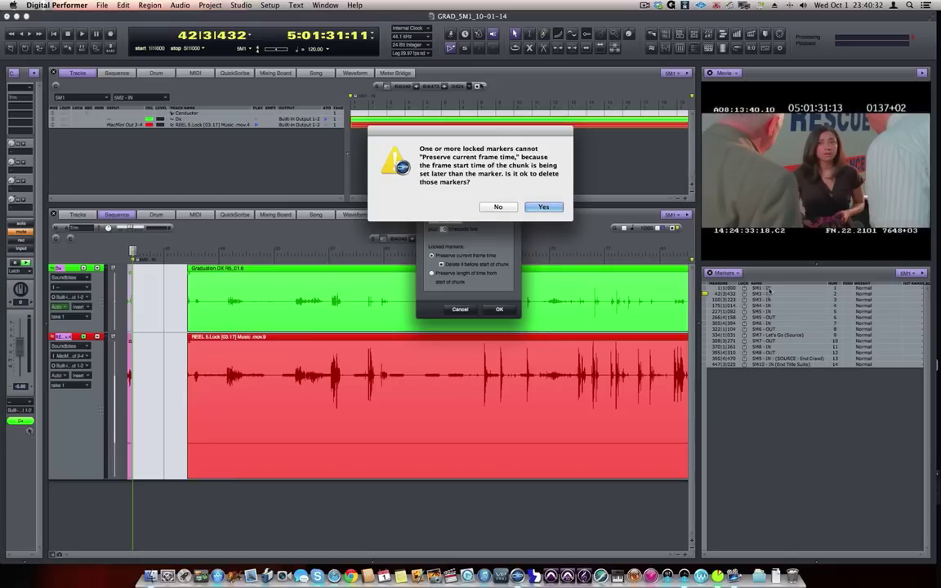
{"action": "left_click", "coordinate": [543, 208]}
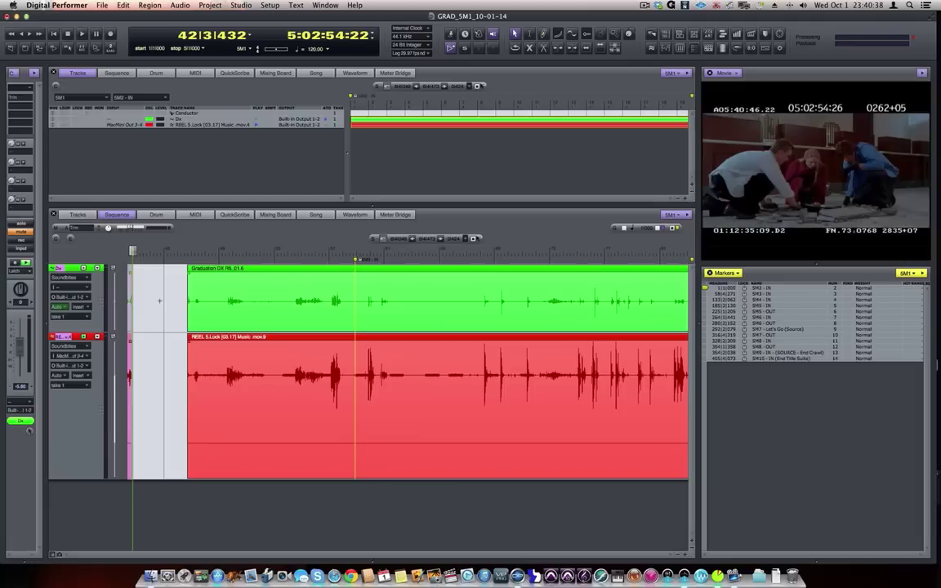
Step: Delete the selected 5M1 soundbites before the gap on both tracks and return to the sequence start
{"action": "scroll", "coordinate": [187, 280], "scroll_direction": "left", "scroll_amount": 5}
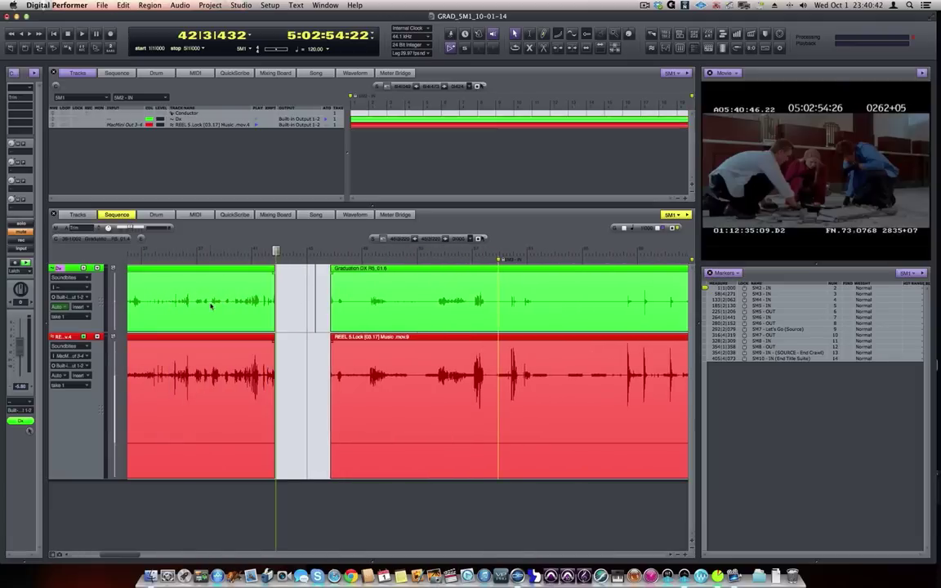
{"action": "key", "text": "Delete"}
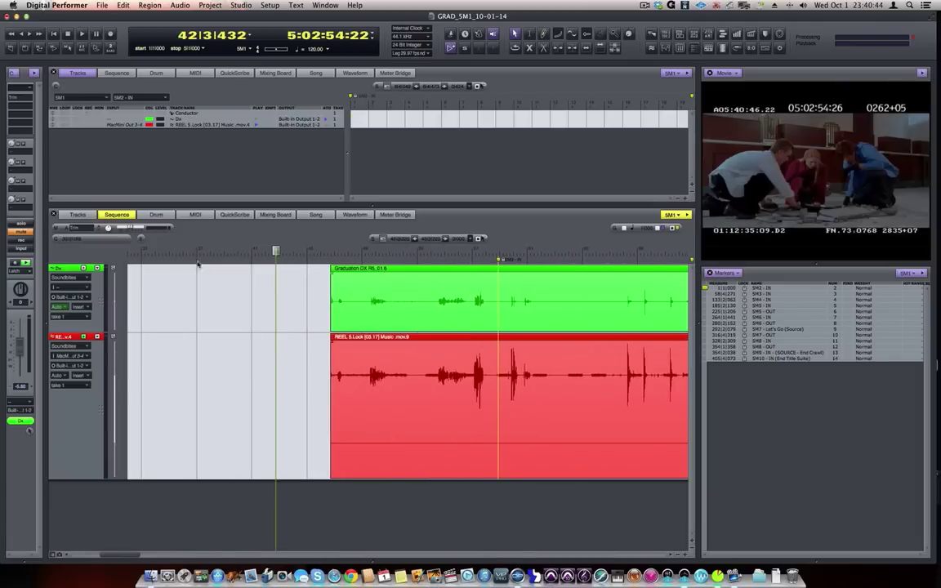
{"action": "left_click", "coordinate": [53, 35]}
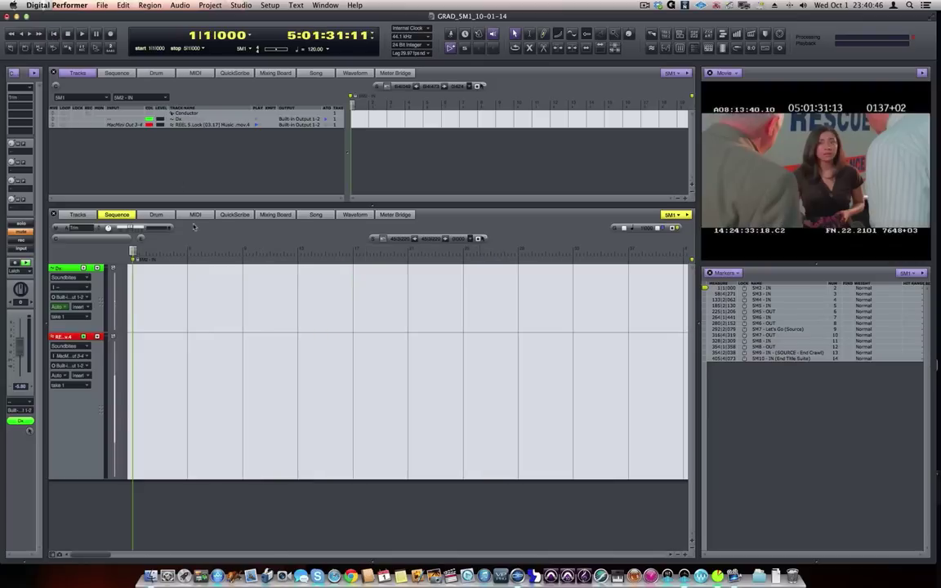
{"action": "left_click_drag", "start_coordinate": [133, 251], "coordinate": [126, 250]}
Step: Start saving the project under a new name and create a folder named 5m2 inside the Cues folder for it
{"action": "left_click", "coordinate": [95, 7]}
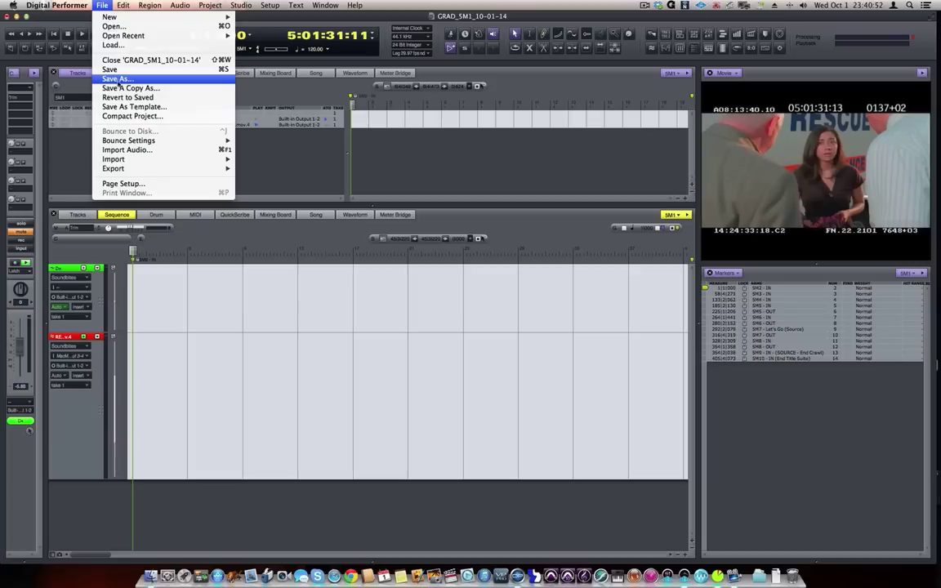
{"action": "left_click", "coordinate": [118, 79]}
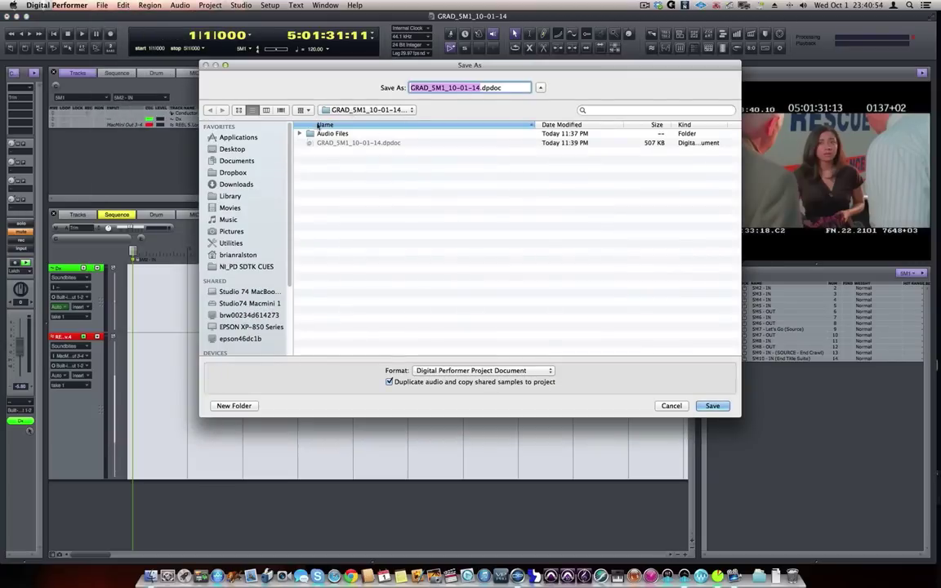
{"action": "left_click", "coordinate": [332, 107]}
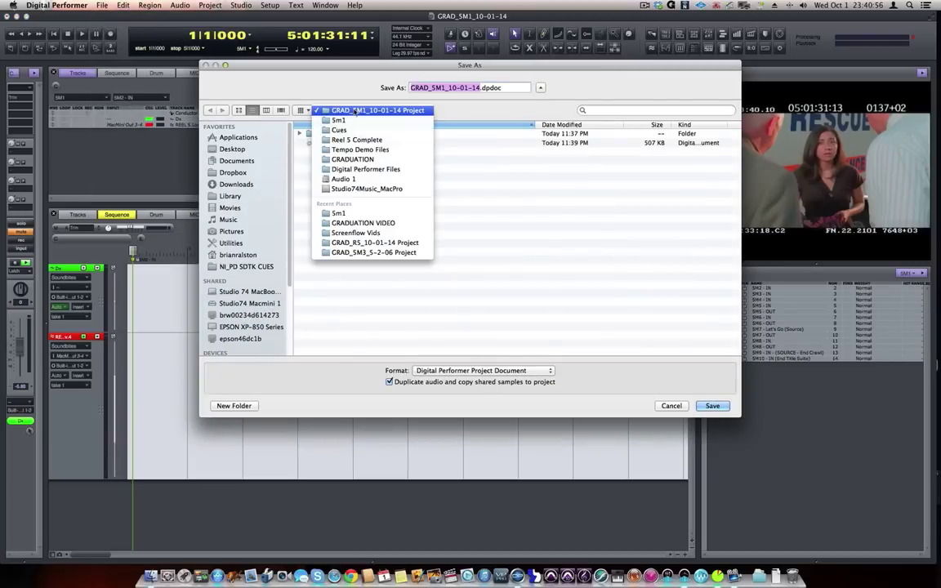
{"action": "left_click", "coordinate": [353, 121]}
{"action": "left_click", "coordinate": [334, 109]}
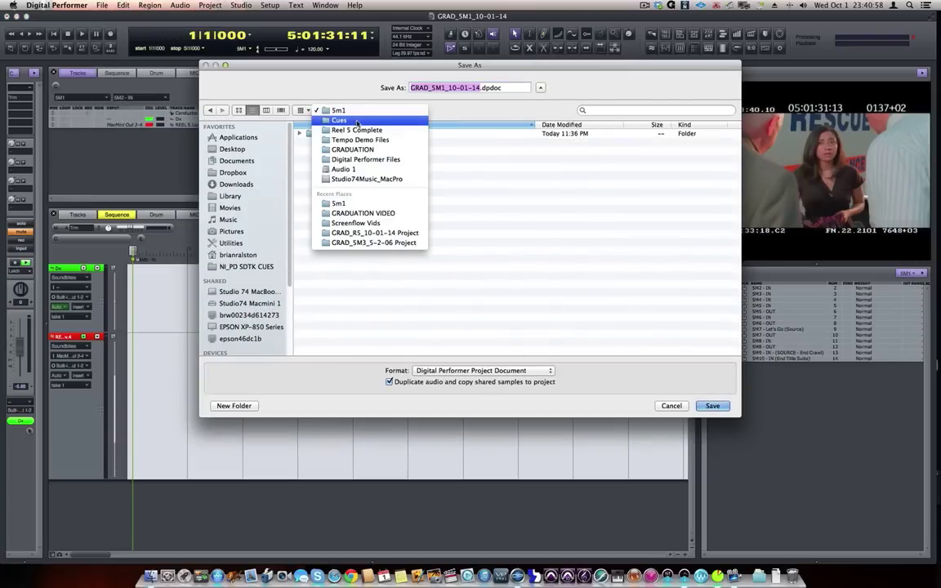
{"action": "left_click", "coordinate": [339, 120]}
{"action": "left_click", "coordinate": [234, 407]}
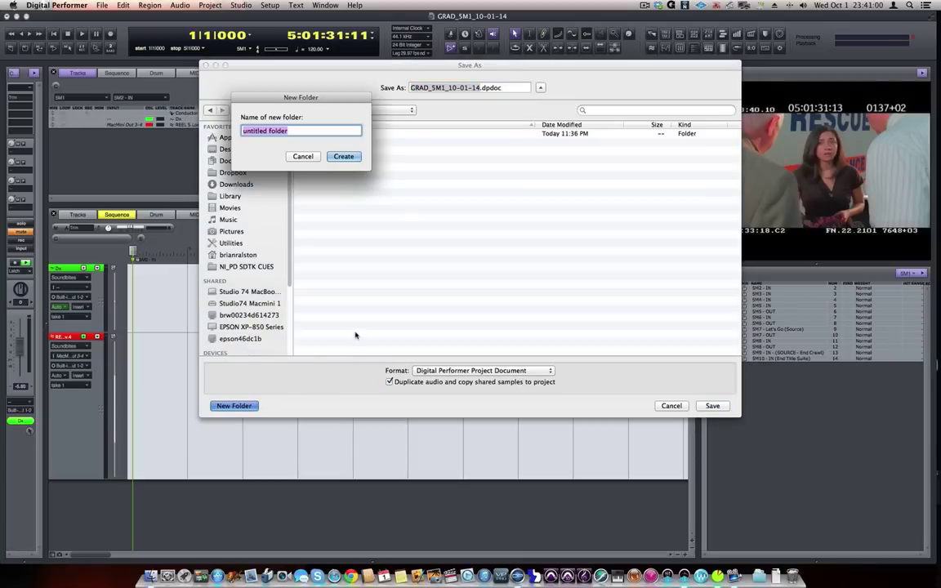
{"action": "key", "text": "BackSpace"}
{"action": "type", "text": "Sm2"}
{"action": "left_click", "coordinate": [353, 156]}
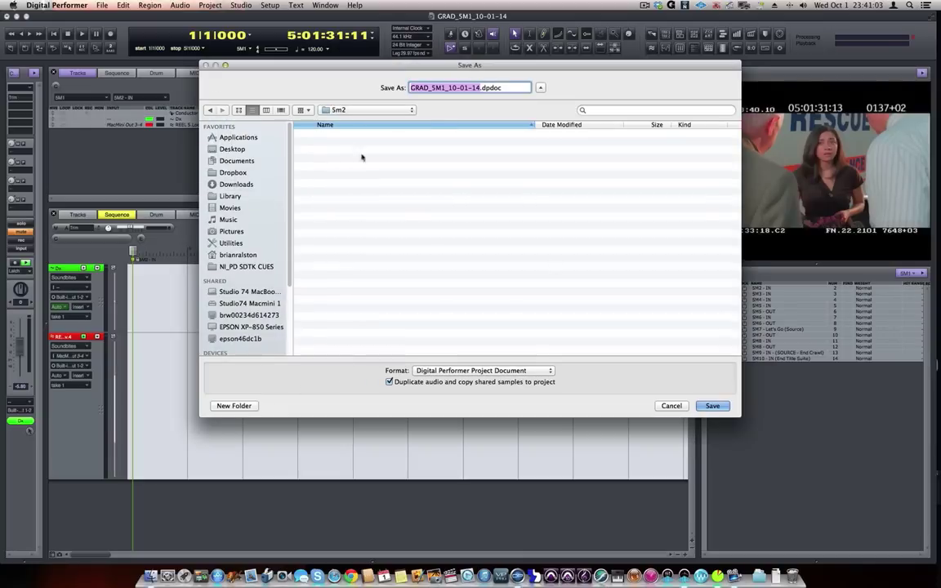
Step: Name the project copy GRAD_5M2_10-01-14 and save it in the 5m2 folder as a Digital Performer Project Document
{"action": "left_click", "coordinate": [445, 87]}
{"action": "key", "text": "BackSpace"}
{"action": "type", "text": "2"}
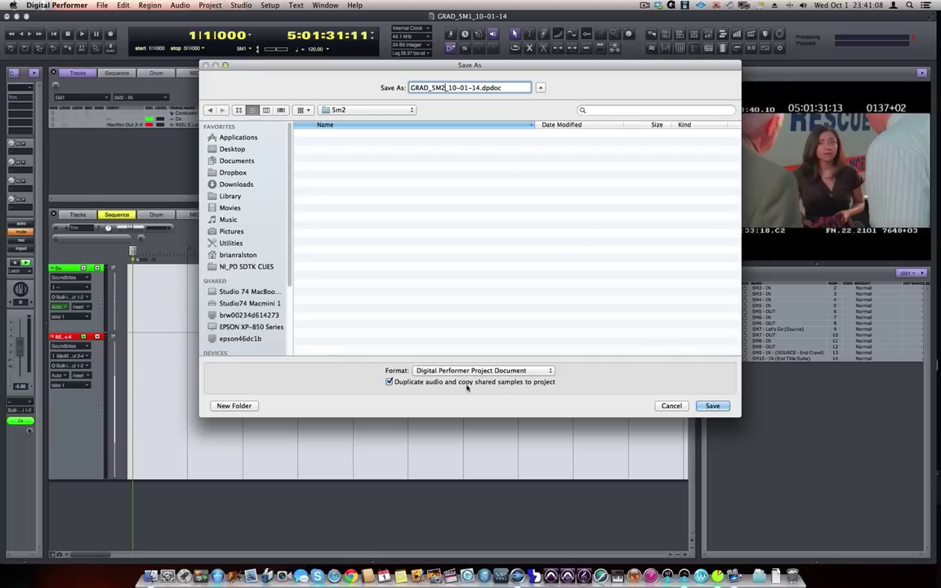
{"action": "left_click", "coordinate": [390, 381]}
{"action": "left_click", "coordinate": [712, 407]}
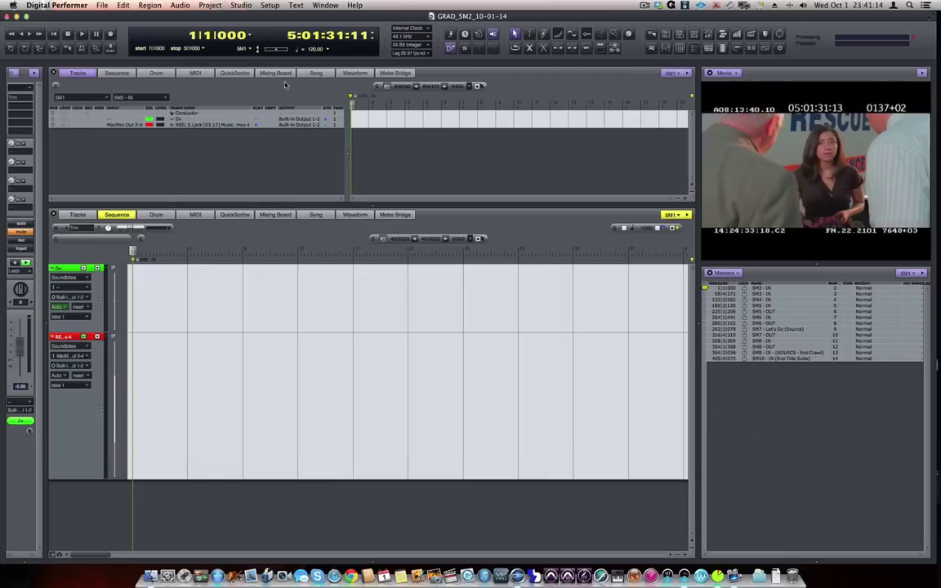
Step: Shift the 5M2 soundbites on both tracks to the sequence start at 1|1|000 and return playback to the start
{"action": "scroll", "coordinate": [524, 331], "scroll_direction": "right", "scroll_amount": 10}
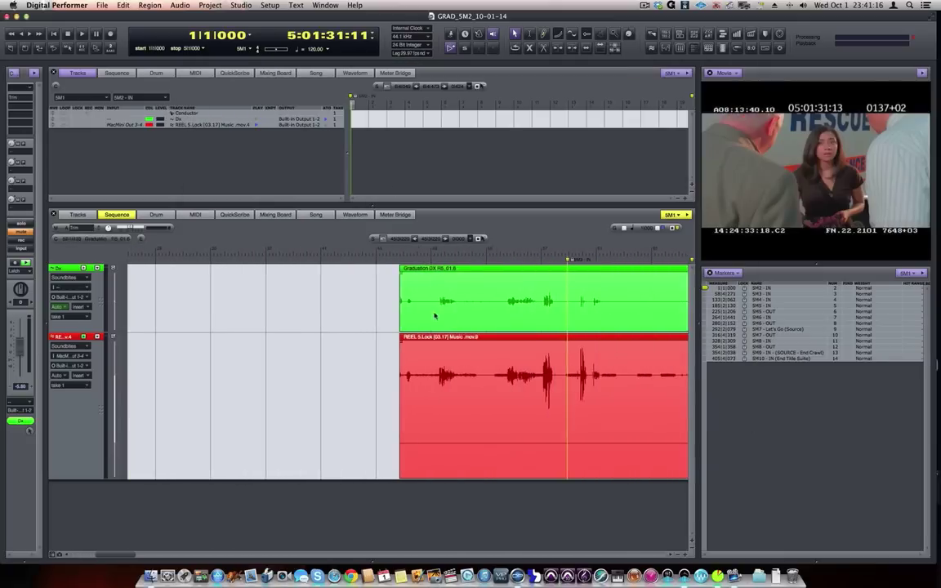
{"action": "left_click", "coordinate": [435, 316]}
{"action": "left_click", "coordinate": [458, 410]}
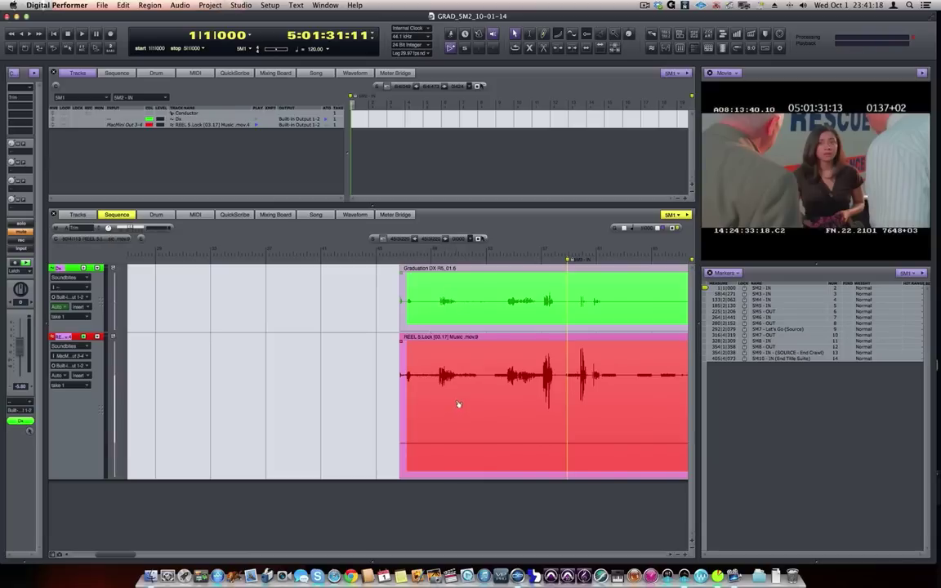
{"action": "key", "text": "alt+h"}
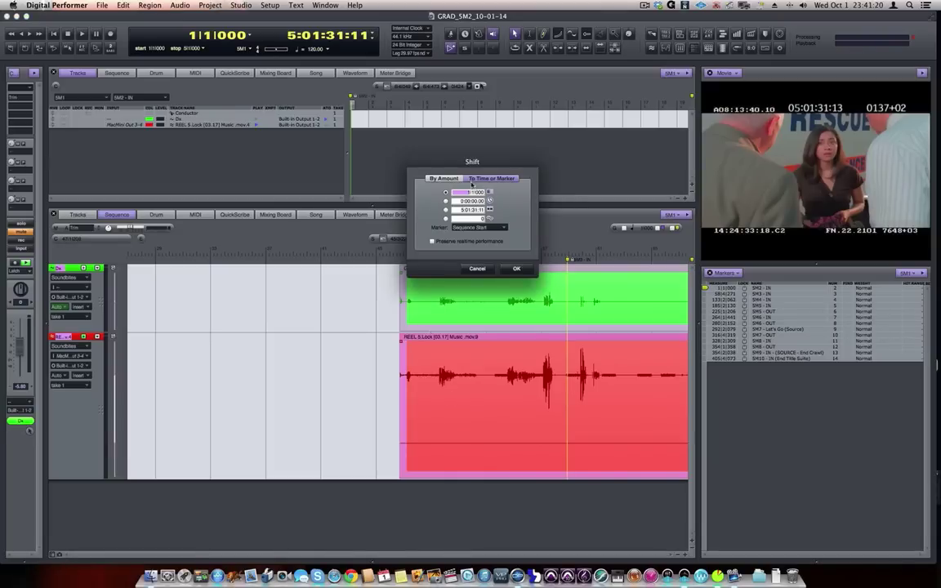
{"action": "key", "text": "Return"}
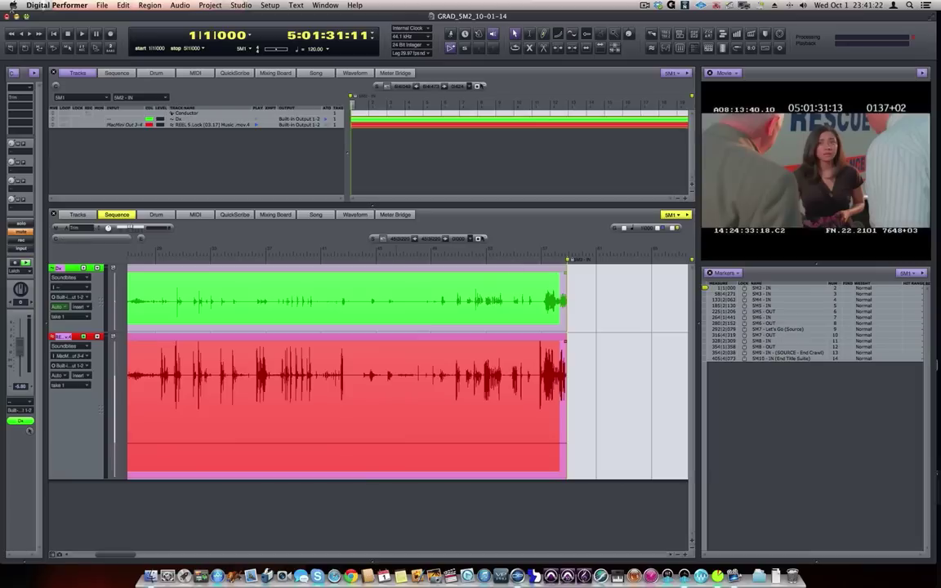
{"action": "left_click", "coordinate": [55, 34]}
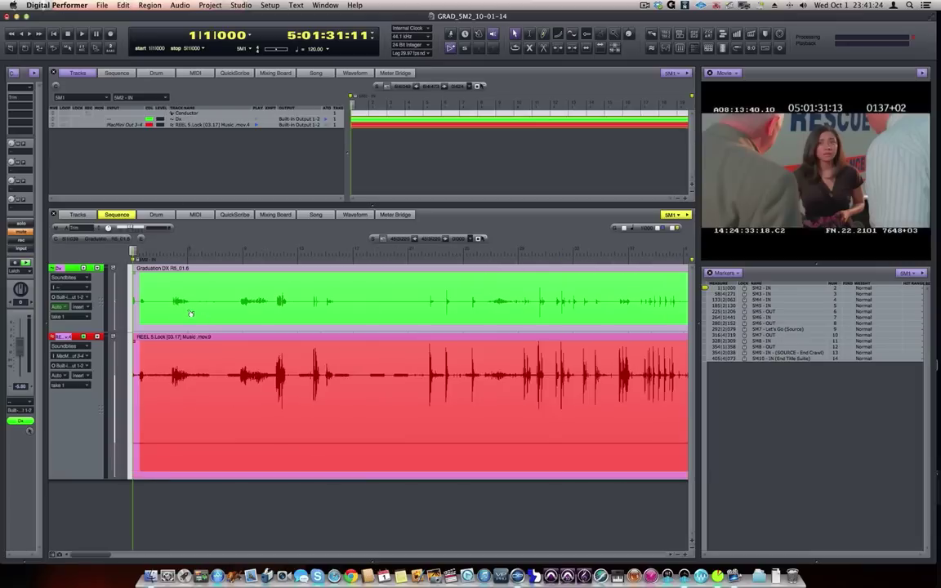
Step: Play the opening of 5M2 from the start to check the soundbites against the picture
{"action": "key", "text": "space"}
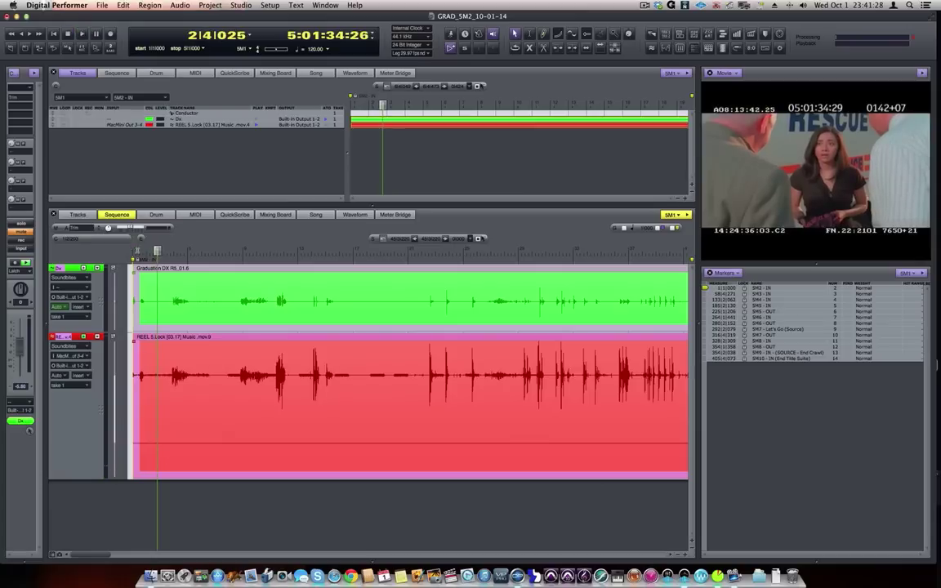
{"action": "key", "text": "space"}
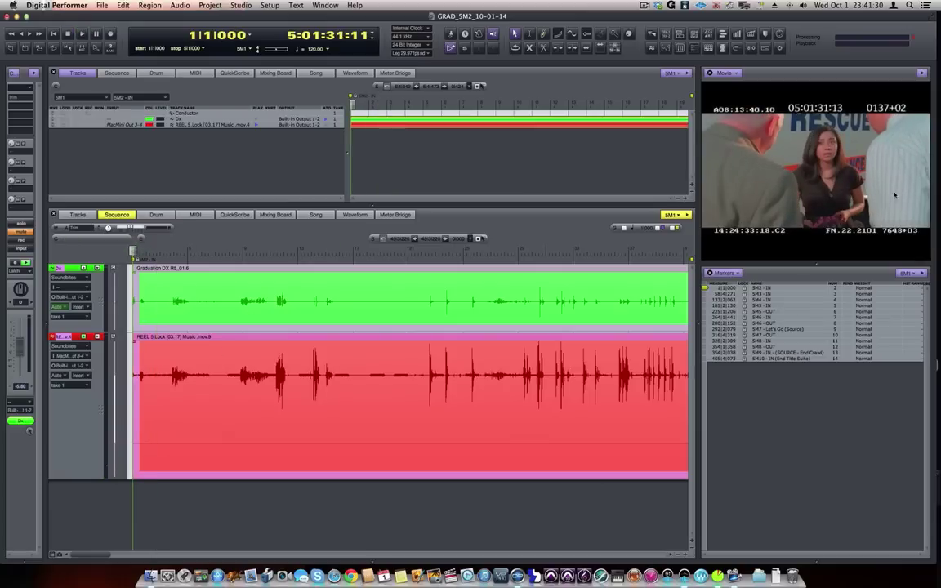
{"action": "key", "text": "space"}
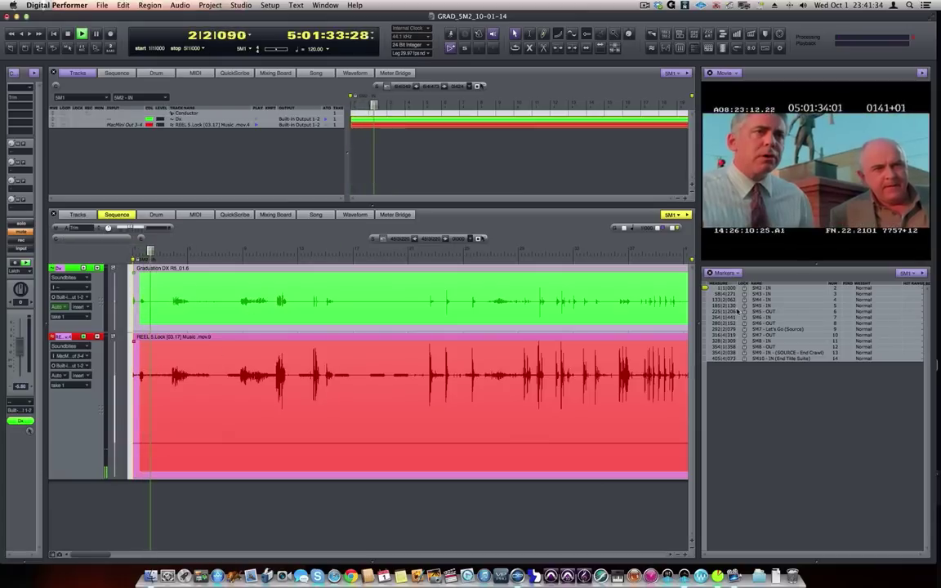
{"action": "key", "text": "space"}
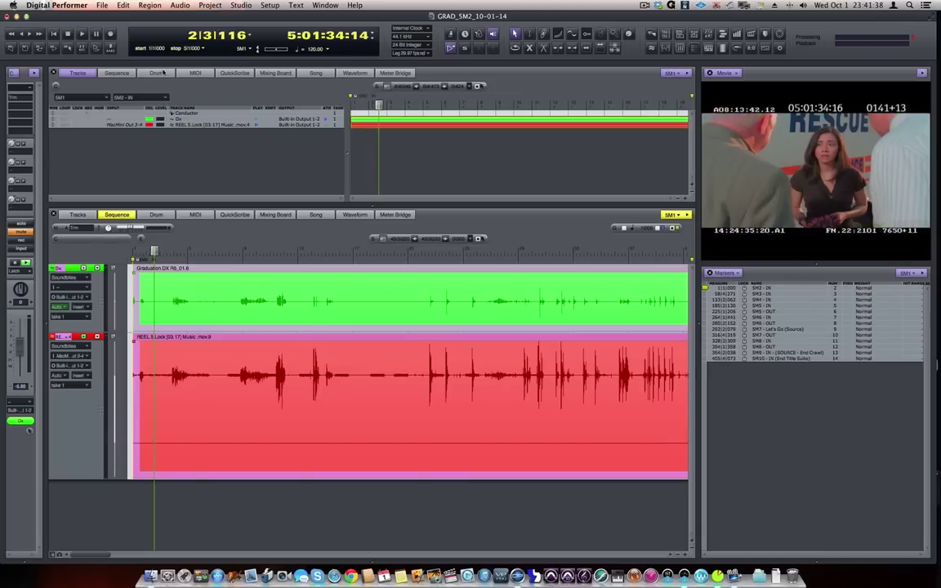
Step: Rename the sequence as 5M2
{"action": "left_click", "coordinate": [107, 98]}
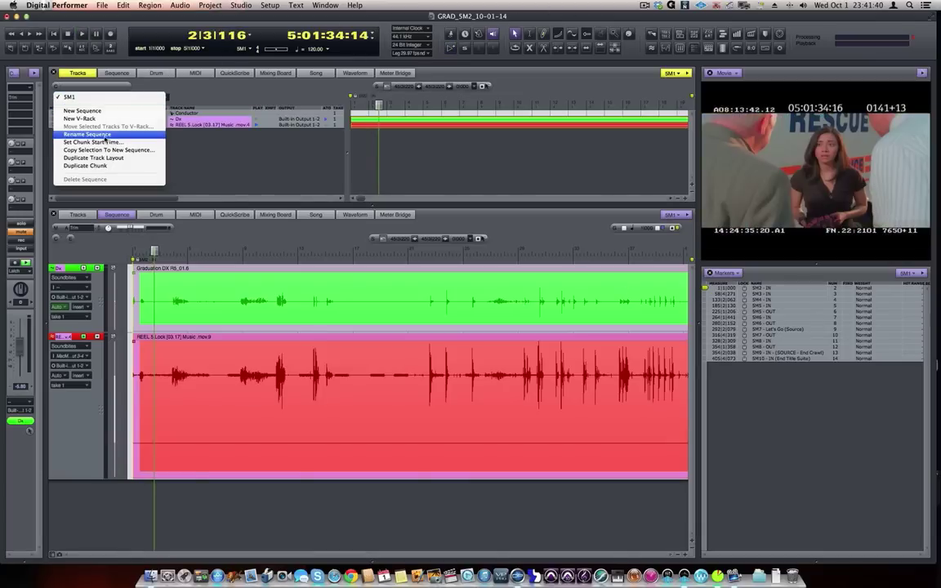
{"action": "left_click", "coordinate": [107, 127]}
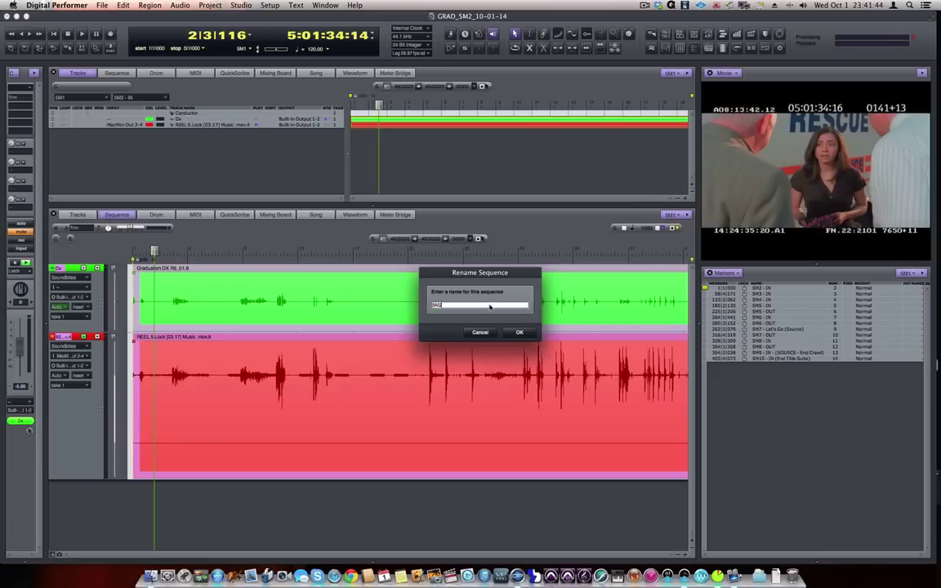
{"action": "type", "text": "SM2"}
{"action": "left_click", "coordinate": [521, 334]}
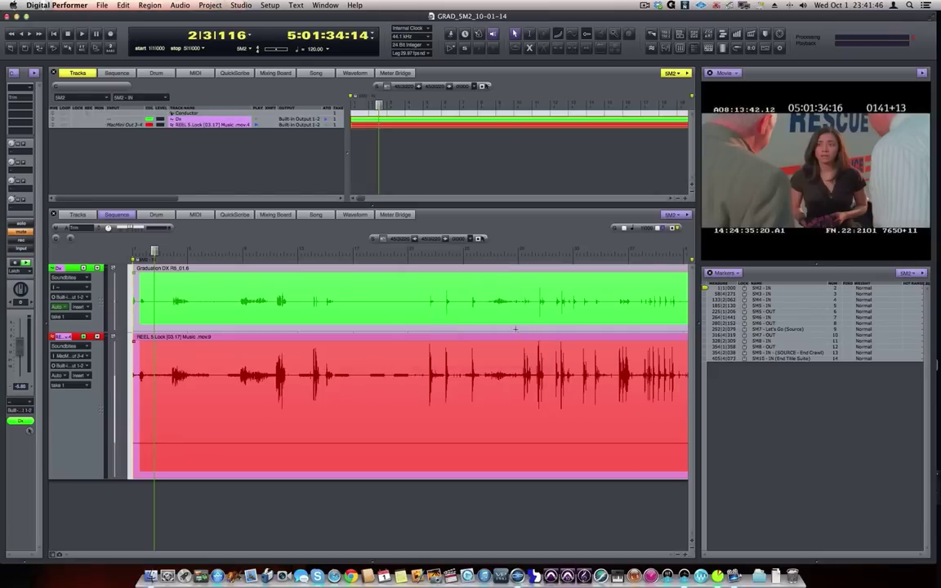
Step: Move the playback position to the 5M3 - IN marker and delete the 5M2 soundbites before it on both tracks
{"action": "left_click", "coordinate": [706, 295]}
{"action": "scroll", "coordinate": [572, 286], "scroll_direction": "right", "scroll_amount": 1}
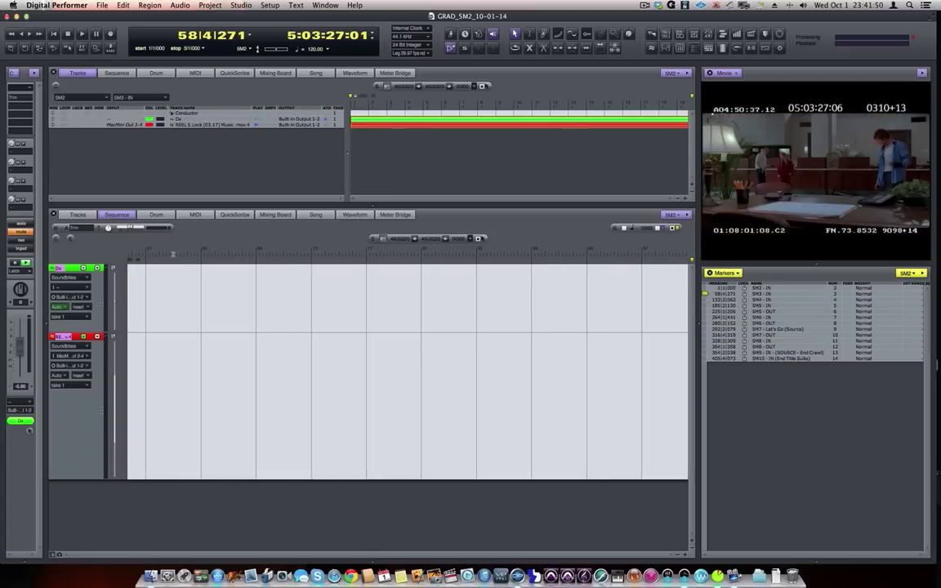
{"action": "scroll", "coordinate": [206, 266], "scroll_direction": "left", "scroll_amount": 5}
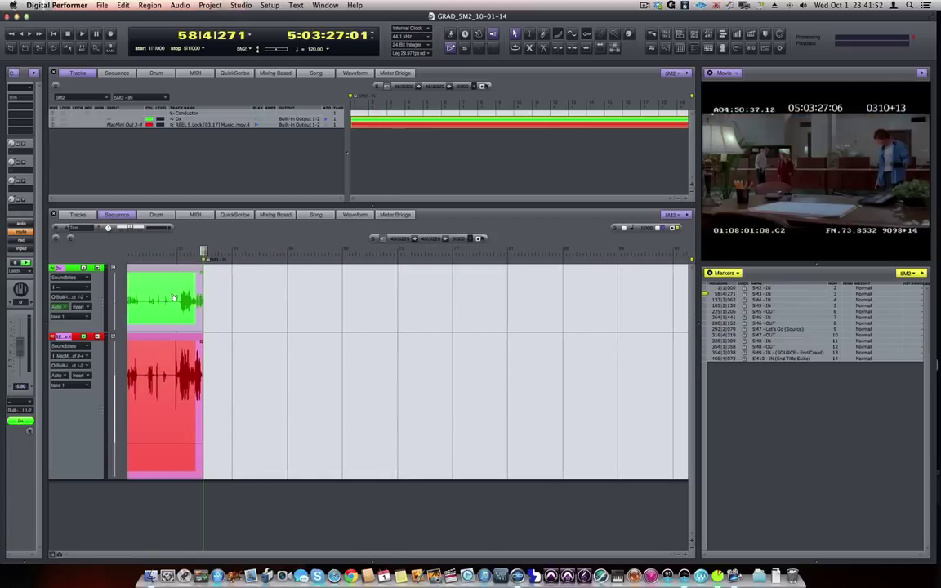
{"action": "scroll", "coordinate": [196, 300], "scroll_direction": "left", "scroll_amount": 3}
{"action": "left_click", "coordinate": [282, 306]}
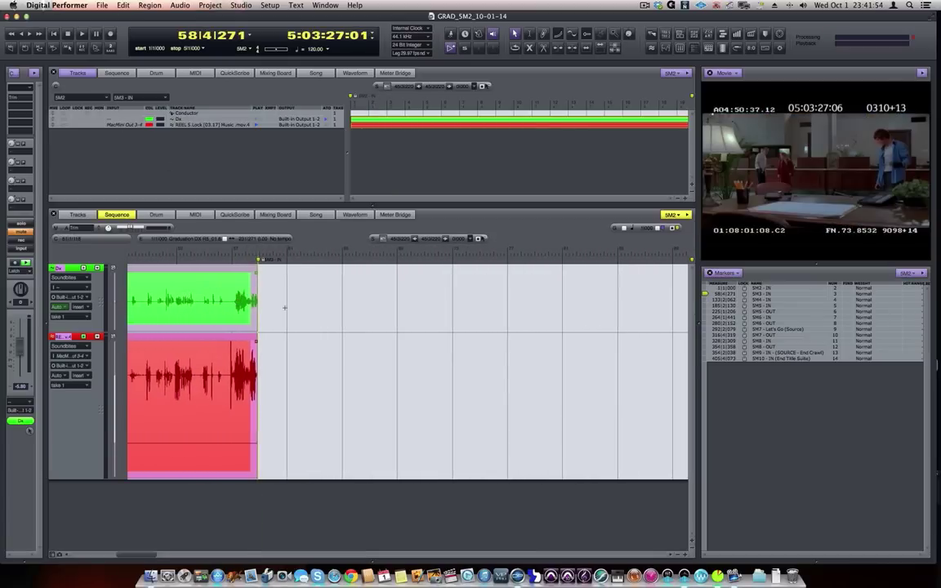
{"action": "left_click", "coordinate": [287, 306]}
{"action": "left_click", "coordinate": [216, 312]}
{"action": "left_click", "coordinate": [219, 370], "text": "shift"}
{"action": "key", "text": "Delete"}
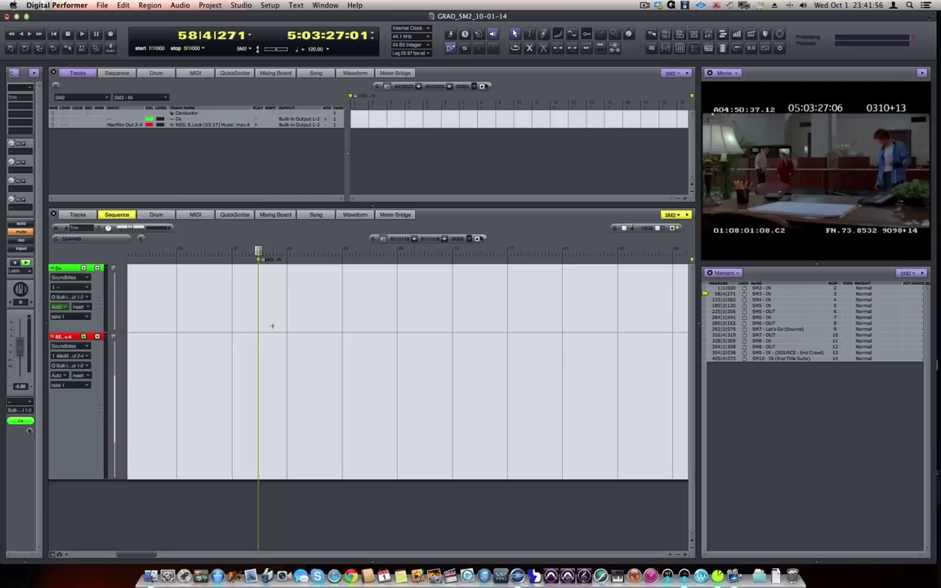
Step: Set the chunk start to frame time 5:03:27:01, preserving locked markers' frame time and deleting markers before the start
{"action": "left_click", "coordinate": [707, 300]}
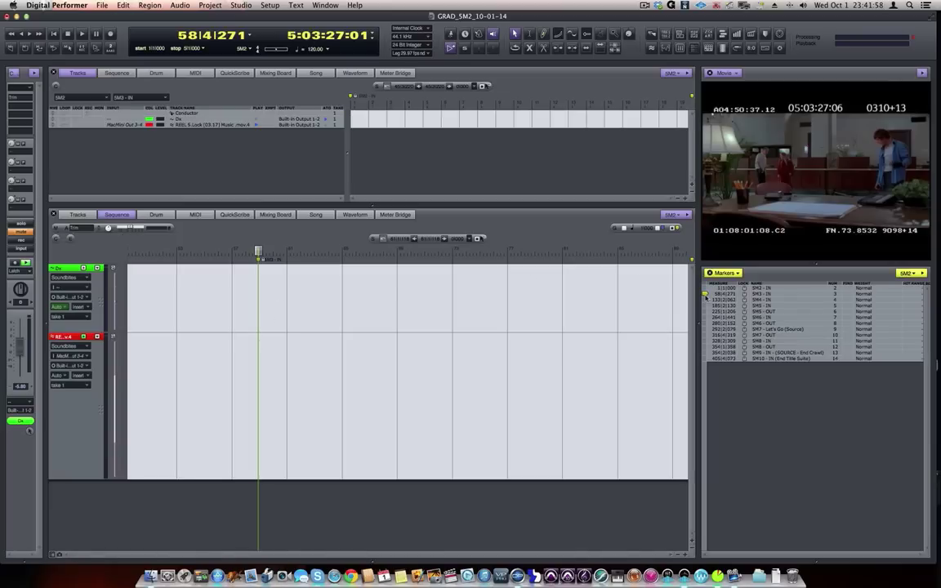
{"action": "left_click", "coordinate": [209, 5]}
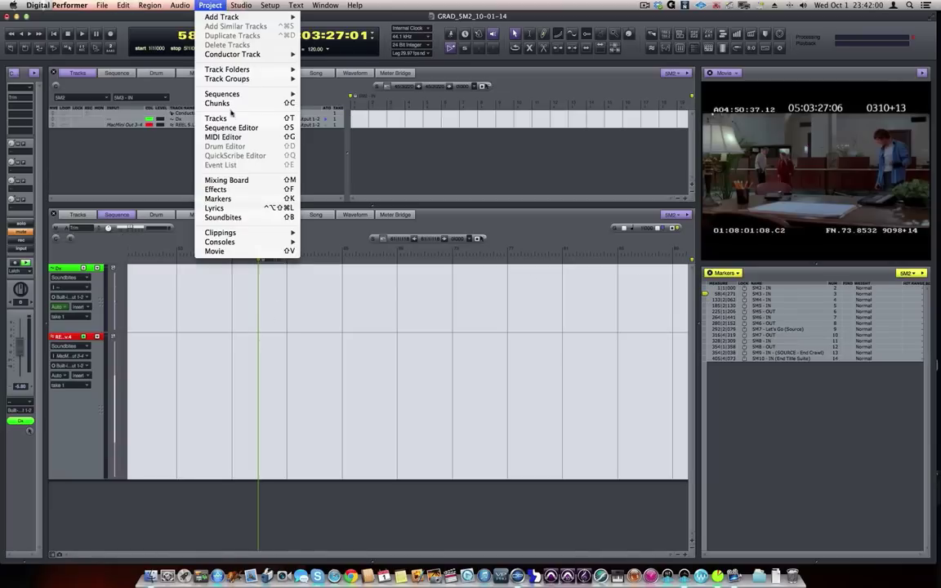
{"action": "mouse_move", "coordinate": [250, 94]}
{"action": "left_click", "coordinate": [359, 133]}
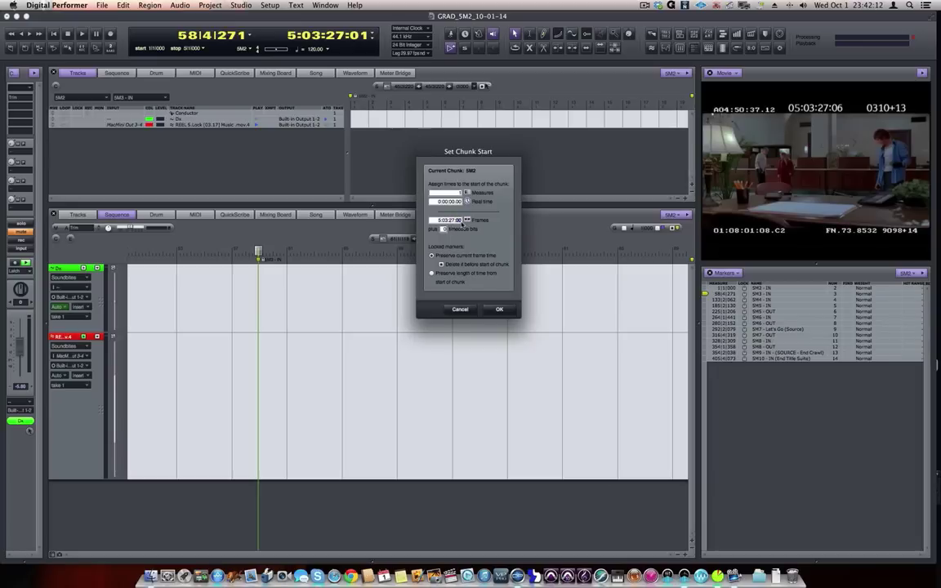
{"action": "left_click", "coordinate": [500, 309]}
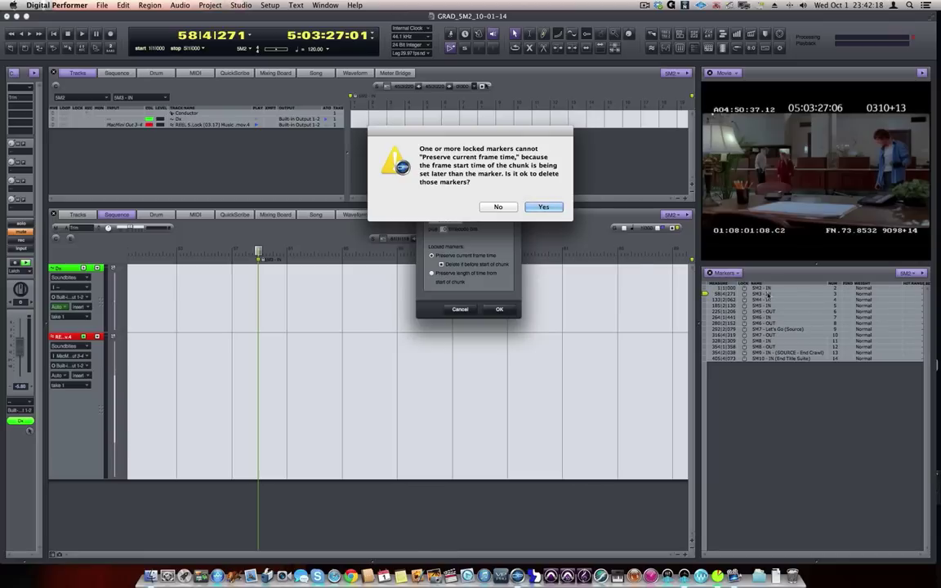
{"action": "left_click", "coordinate": [545, 207]}
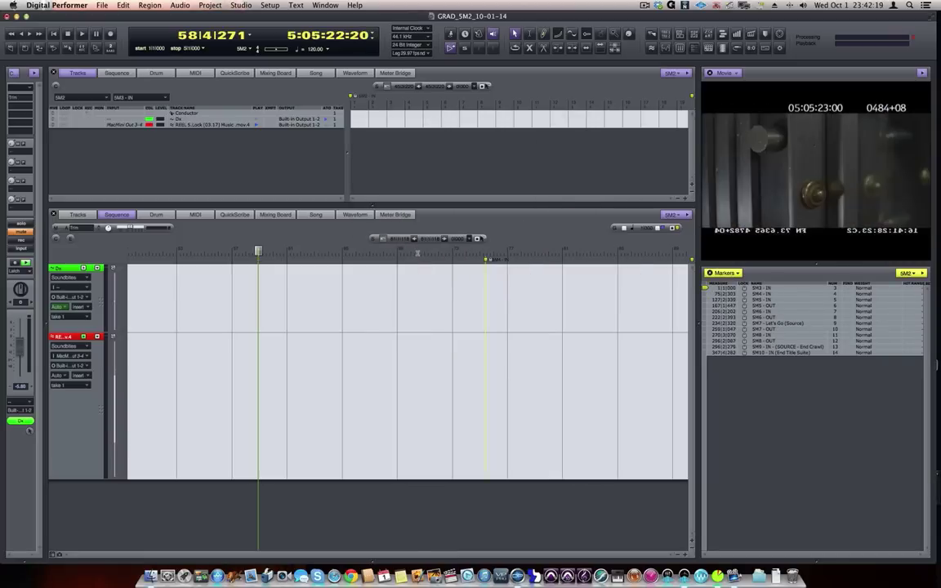
Step: Return to the sequence start and briefly play the picture to check the 5M3 - IN position
{"action": "left_click", "coordinate": [51, 34]}
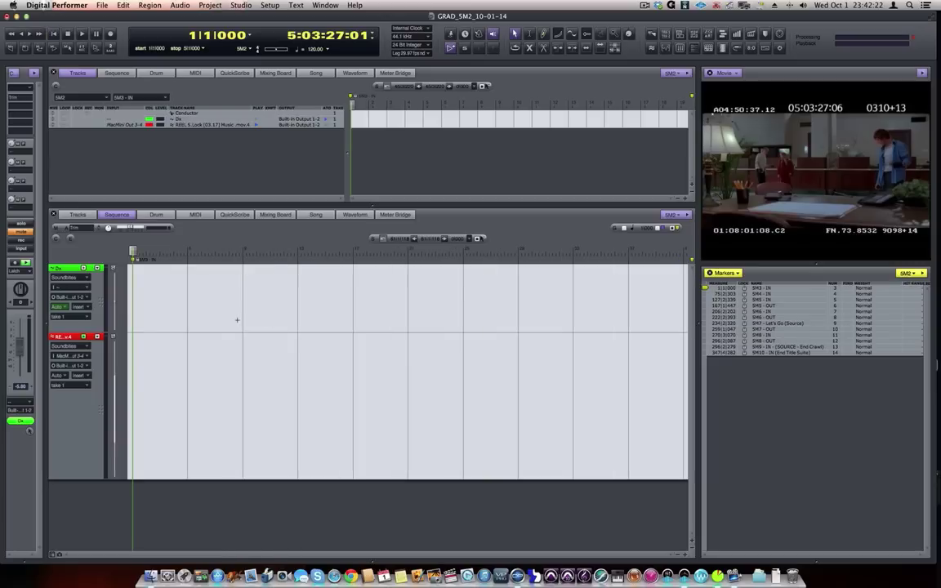
{"action": "key", "text": "space"}
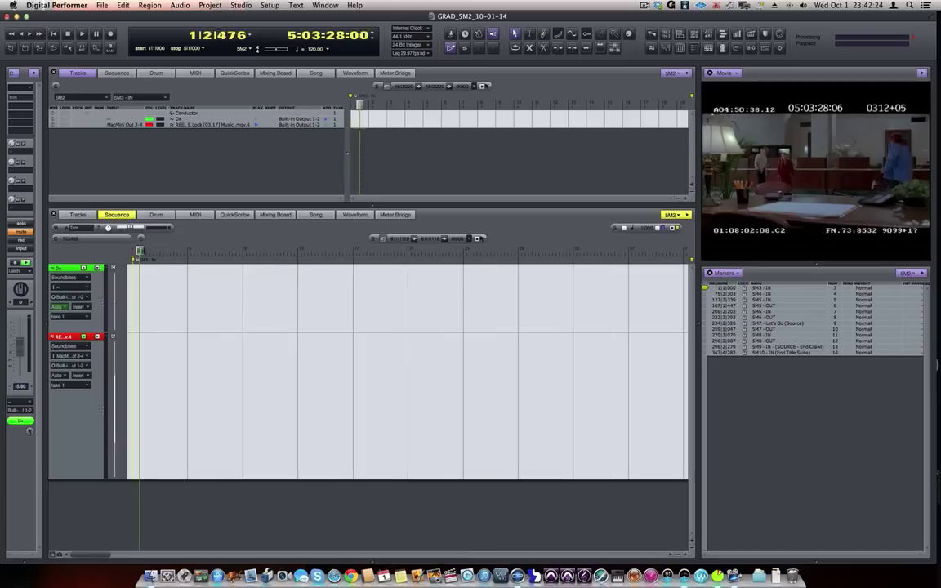
{"action": "left_click_drag", "start_coordinate": [178, 254], "coordinate": [128, 251]}
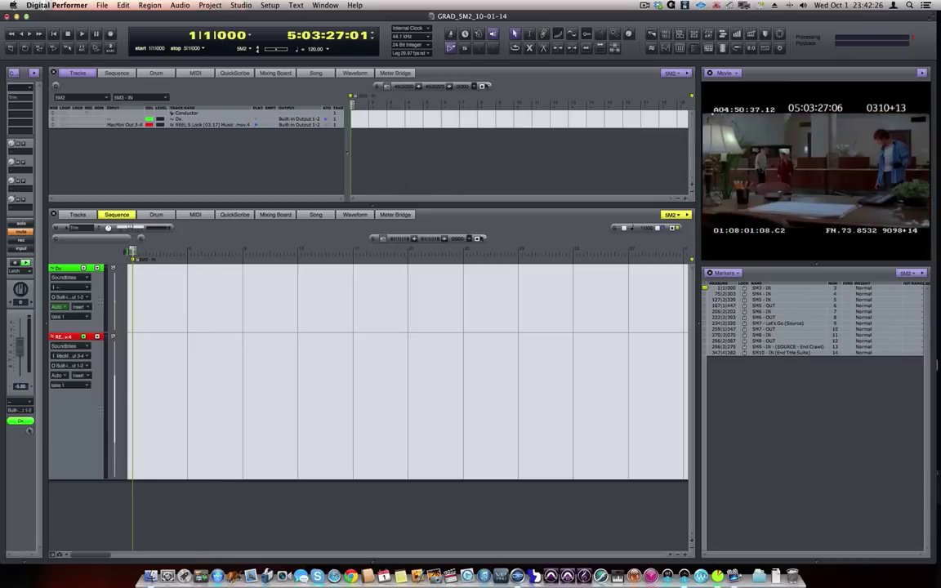
Step: Shift the 5M3 soundbites on both the dialogue and music tracks to the sequence start at 1|1|000
{"action": "scroll", "coordinate": [422, 330], "scroll_direction": "right", "scroll_amount": 10}
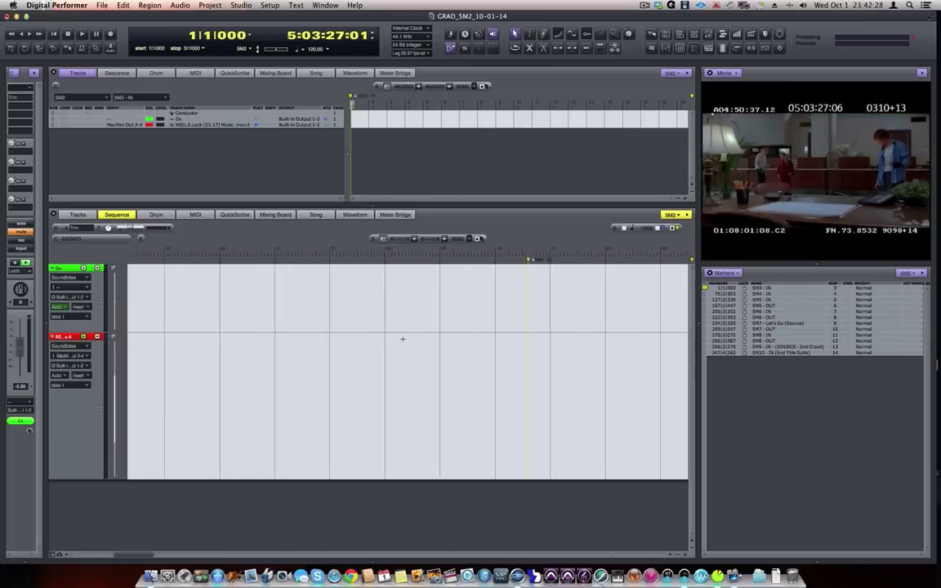
{"action": "scroll", "coordinate": [423, 340], "scroll_direction": "right", "scroll_amount": 3}
{"action": "left_click", "coordinate": [578, 293]}
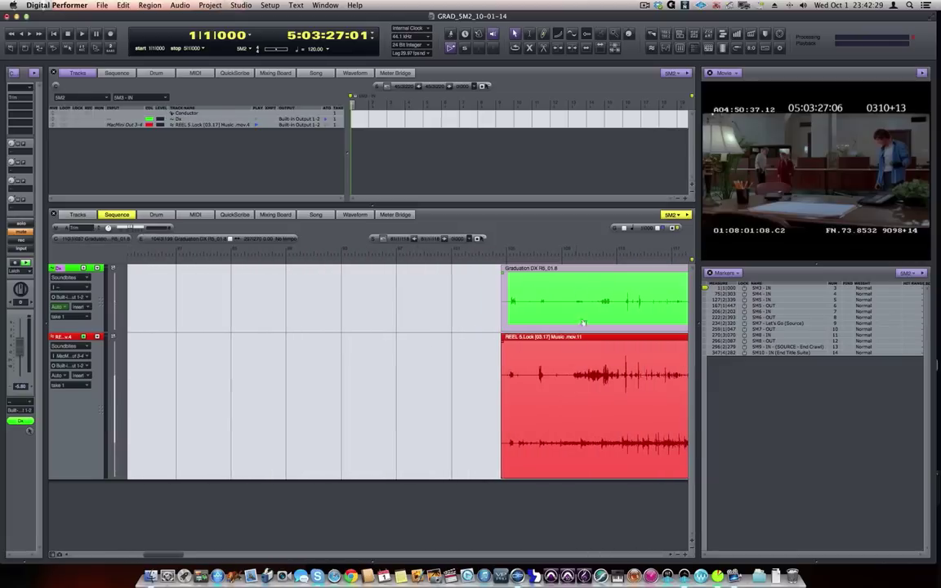
{"action": "left_click", "coordinate": [583, 382], "text": "shift"}
{"action": "key", "text": "super+h"}
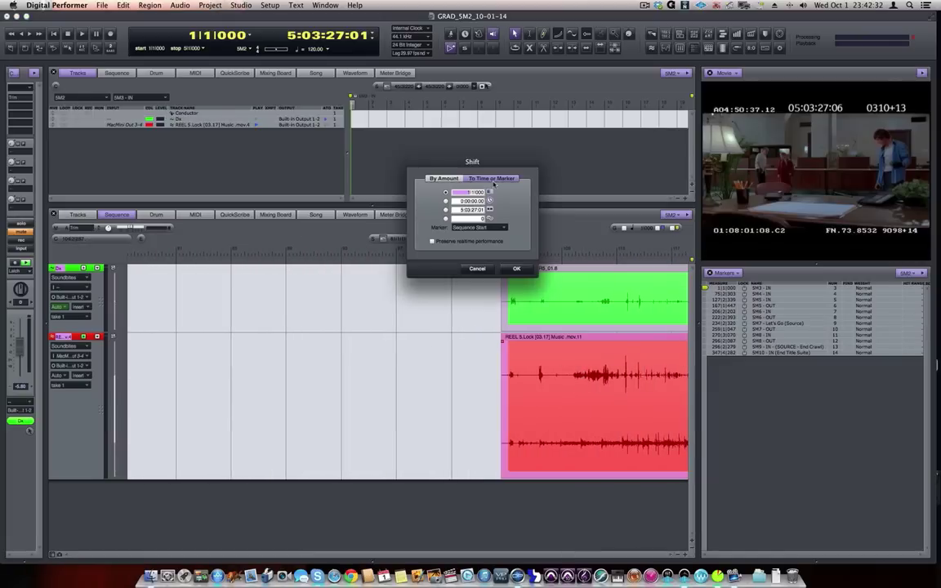
{"action": "left_click", "coordinate": [515, 270]}
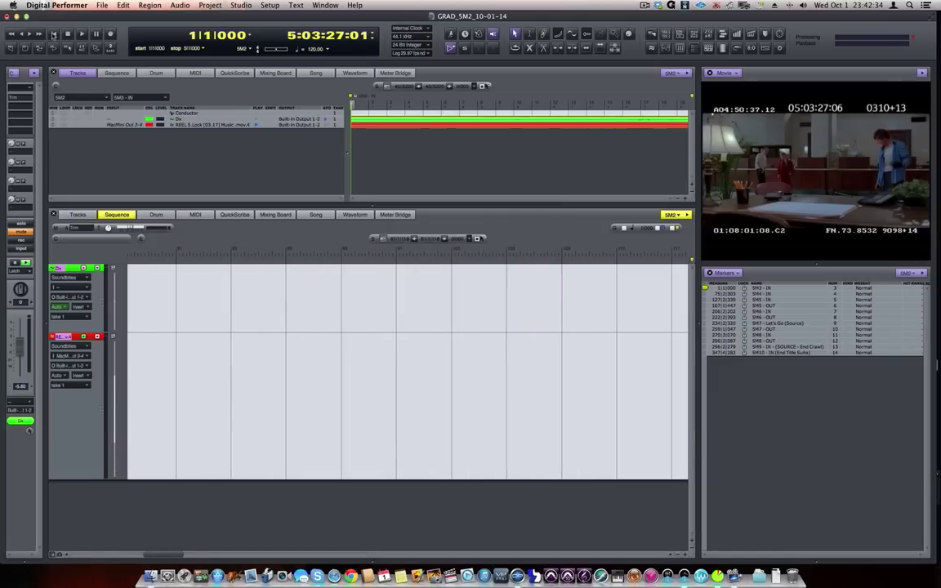
Step: Play the sequence from its start and jump further along to check the shifted soundbites against the picture
{"action": "left_click", "coordinate": [54, 34]}
{"action": "mouse_move", "coordinate": [132, 252]}
{"action": "left_mouse_down"}
{"action": "mouse_move", "coordinate": [184, 253]}
{"action": "mouse_move", "coordinate": [123, 255]}
{"action": "left_mouse_up"}
{"action": "key", "text": "space"}
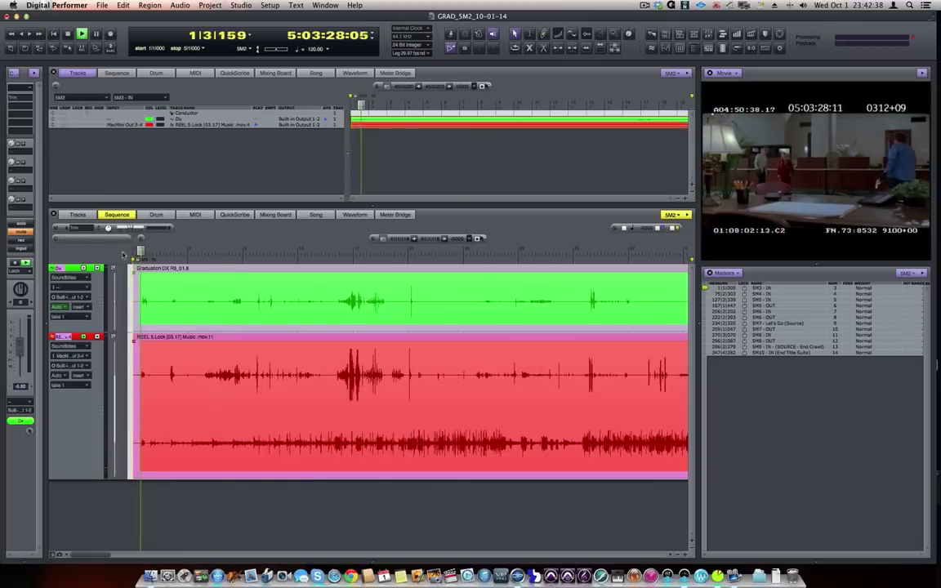
{"action": "left_click", "coordinate": [338, 246]}
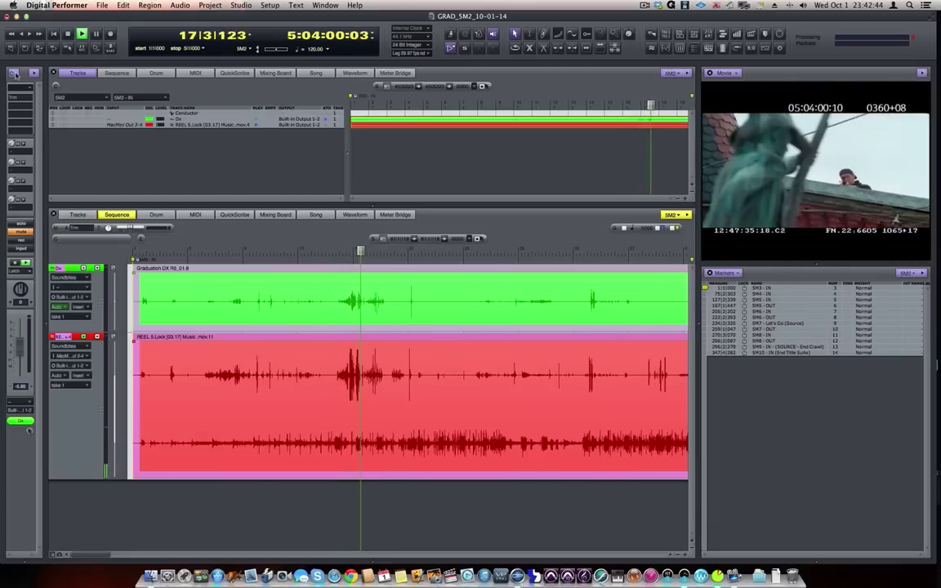
Step: Review the Trim effect settings on the Dx and REEL 5 music tracks during playback, closing each effect window
{"action": "left_click", "coordinate": [13, 97]}
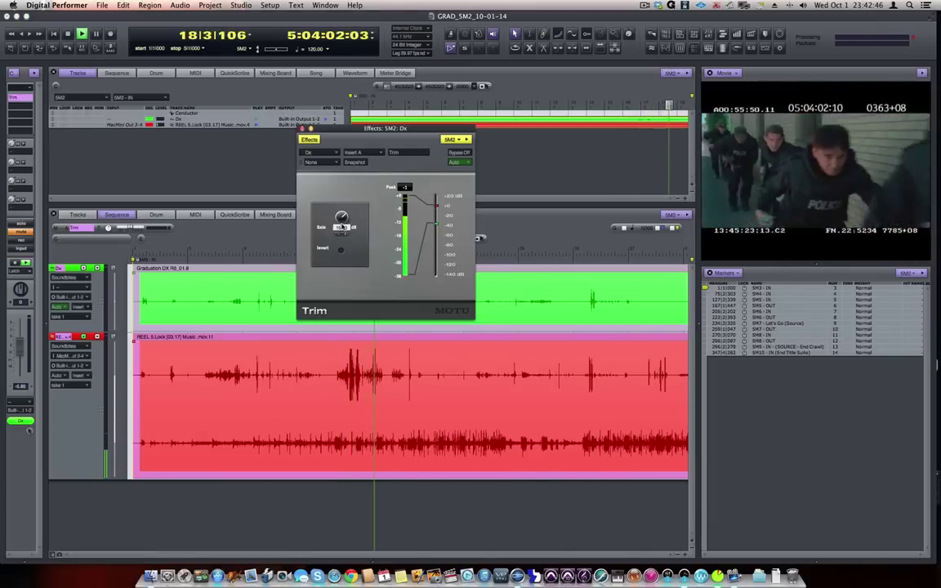
{"action": "left_click", "coordinate": [17, 98]}
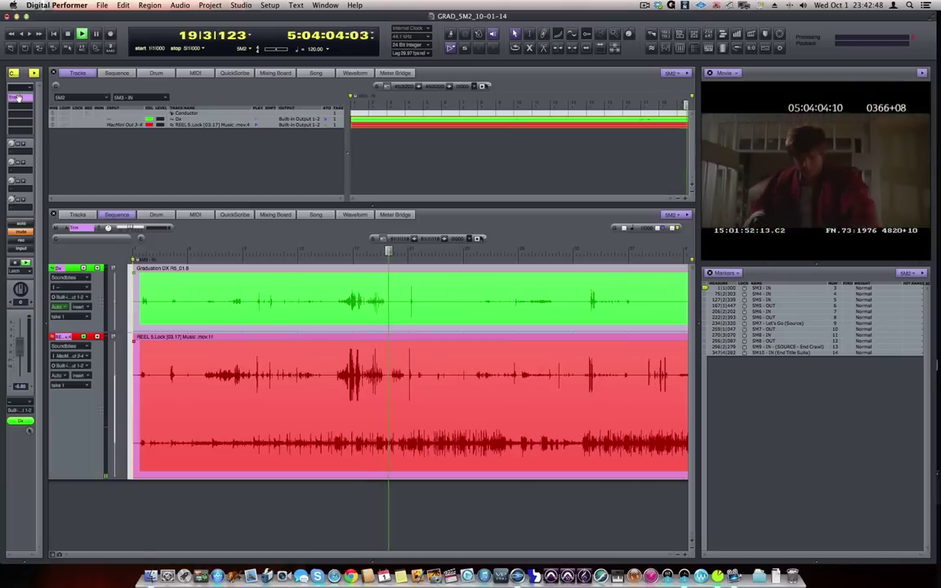
{"action": "left_click", "coordinate": [67, 343]}
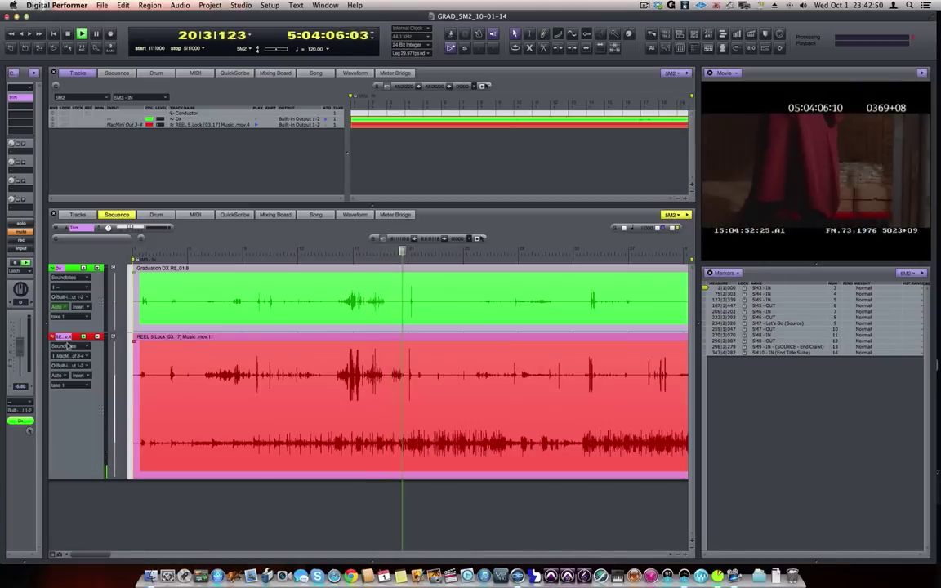
{"action": "left_click", "coordinate": [16, 97]}
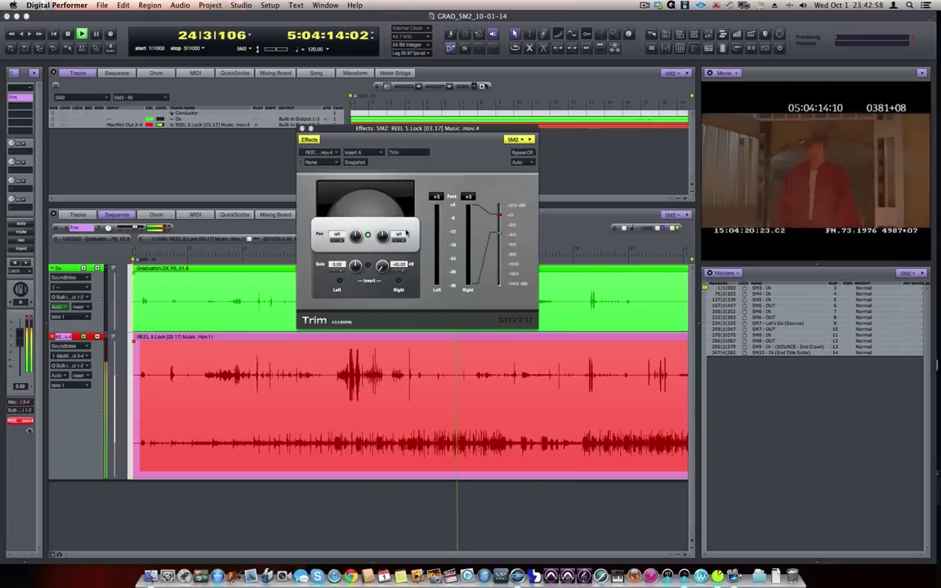
{"action": "left_click", "coordinate": [303, 128]}
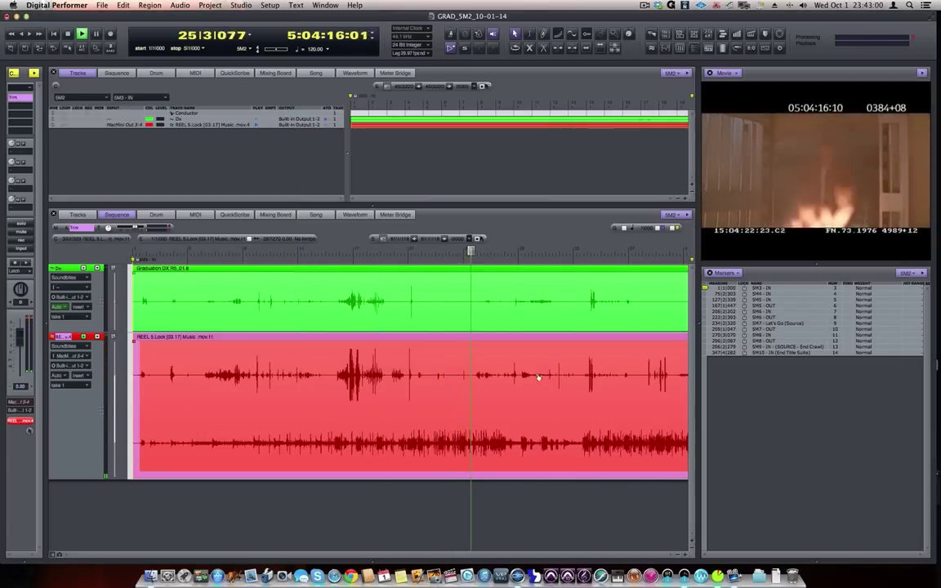
{"action": "key", "text": "space"}
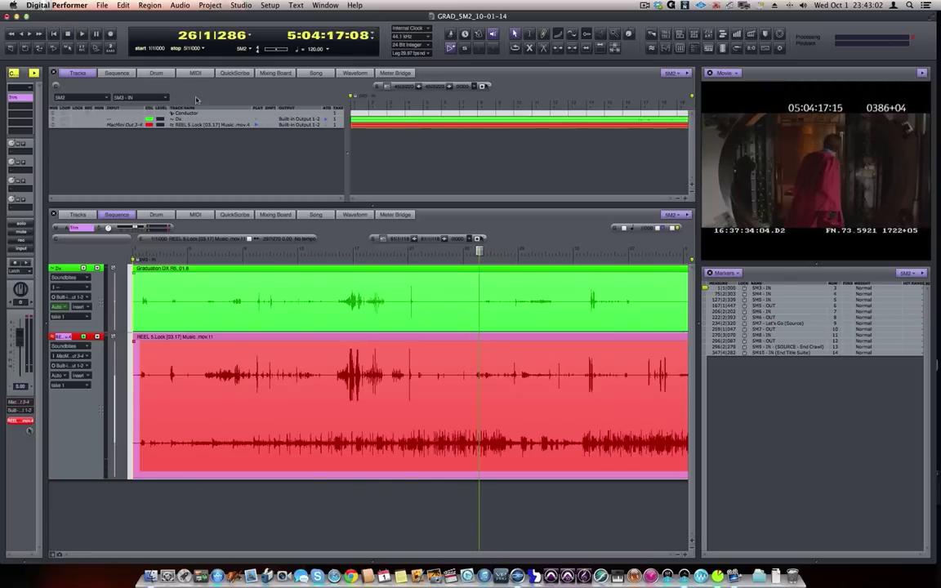
Step: Rename the sequence as 5M3
{"action": "left_click", "coordinate": [104, 98]}
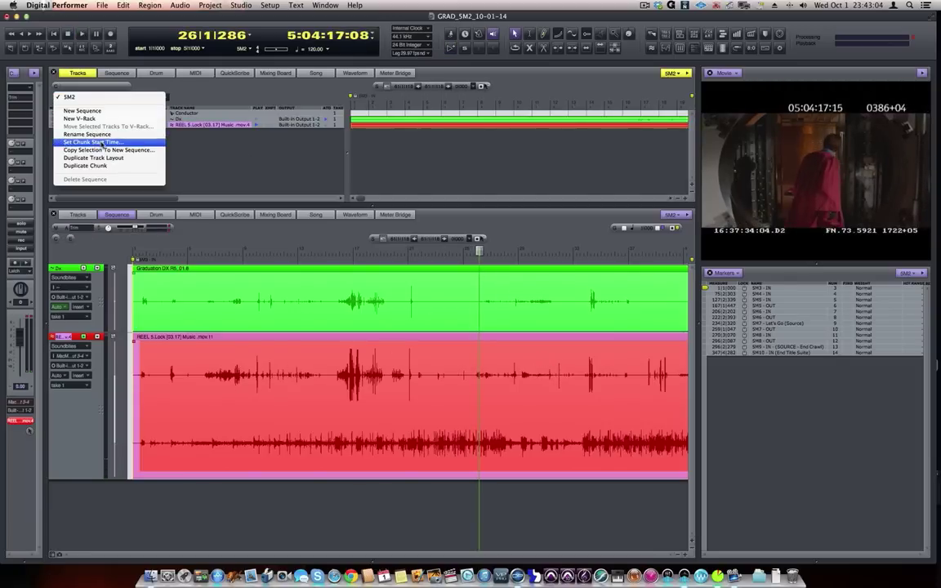
{"action": "left_click", "coordinate": [86, 134]}
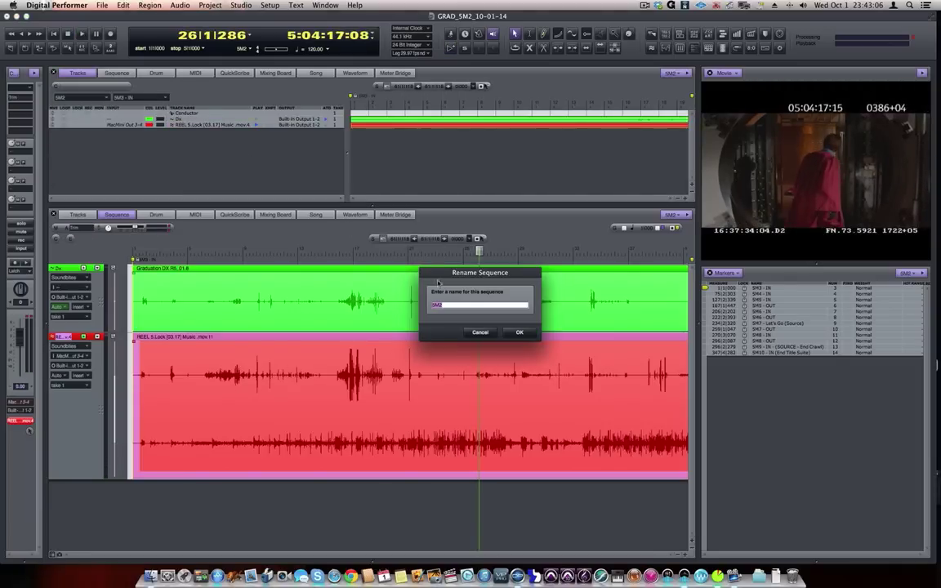
{"action": "left_click", "coordinate": [460, 308]}
{"action": "type", "text": "3"}
{"action": "left_click", "coordinate": [527, 334]}
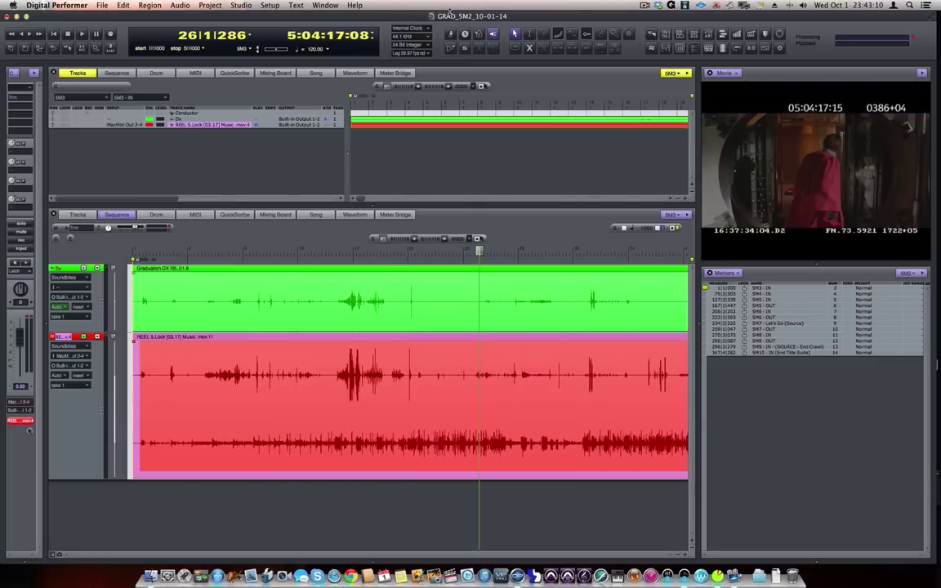
Step: Start saving the project as a new copy and create a folder named 5m3 alongside the 5m2 folder
{"action": "left_click", "coordinate": [104, 5]}
{"action": "left_click", "coordinate": [114, 75]}
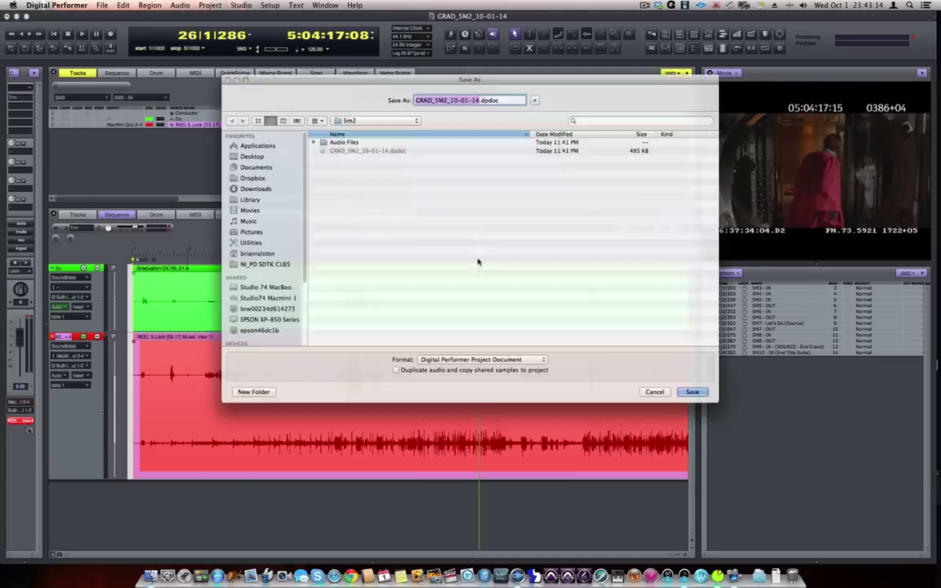
{"action": "left_click", "coordinate": [353, 111]}
{"action": "left_click", "coordinate": [351, 121]}
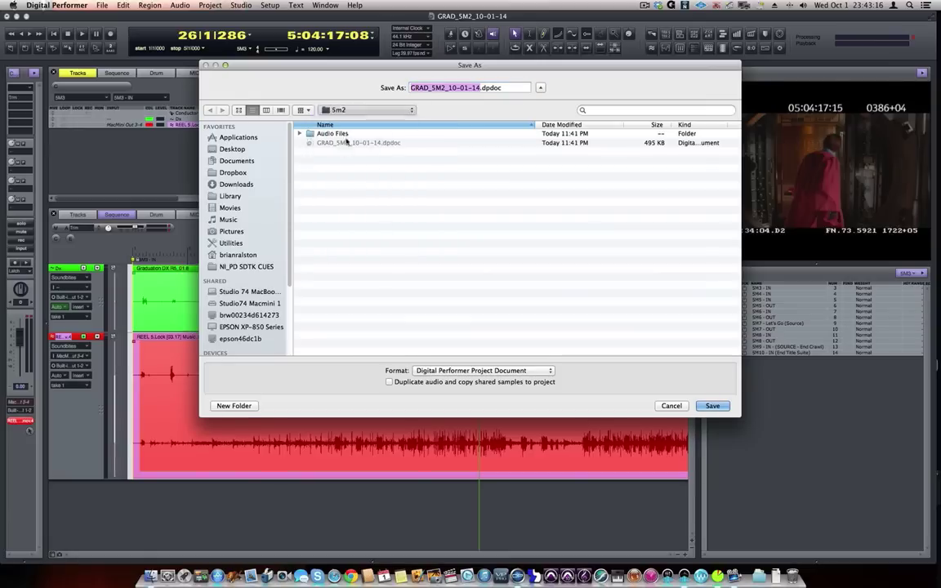
{"action": "left_click", "coordinate": [237, 406]}
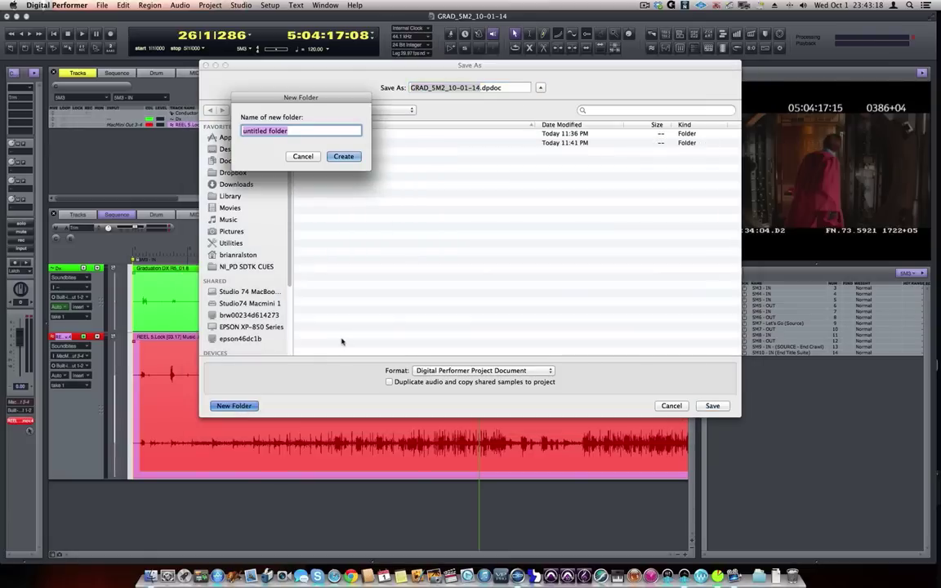
{"action": "type", "text": "Sm3"}
{"action": "left_click", "coordinate": [342, 156]}
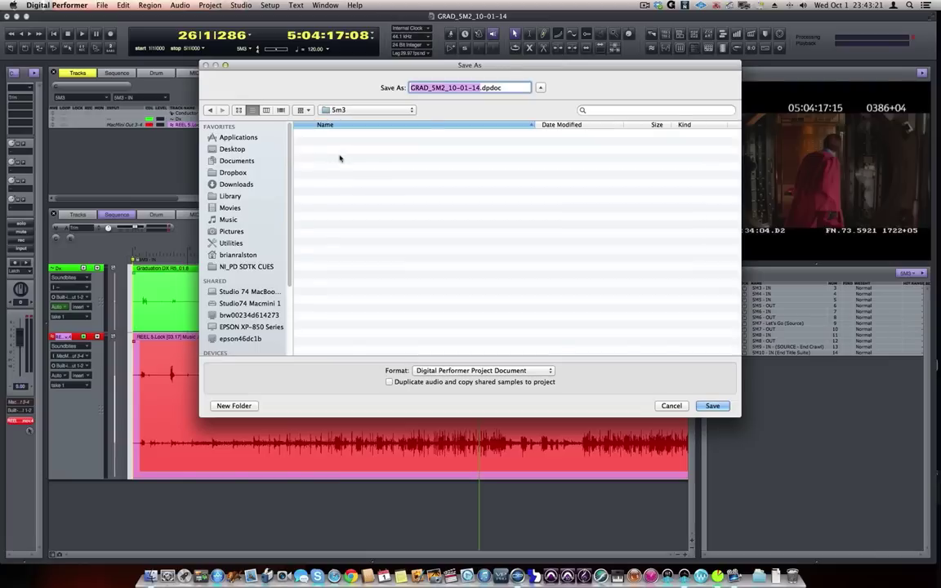
Step: Name the project copy GRAD_5M3_10-01-14 and save it in the 5m3 folder
{"action": "left_click", "coordinate": [447, 87]}
{"action": "key", "text": "BackSpace"}
{"action": "type", "text": "3"}
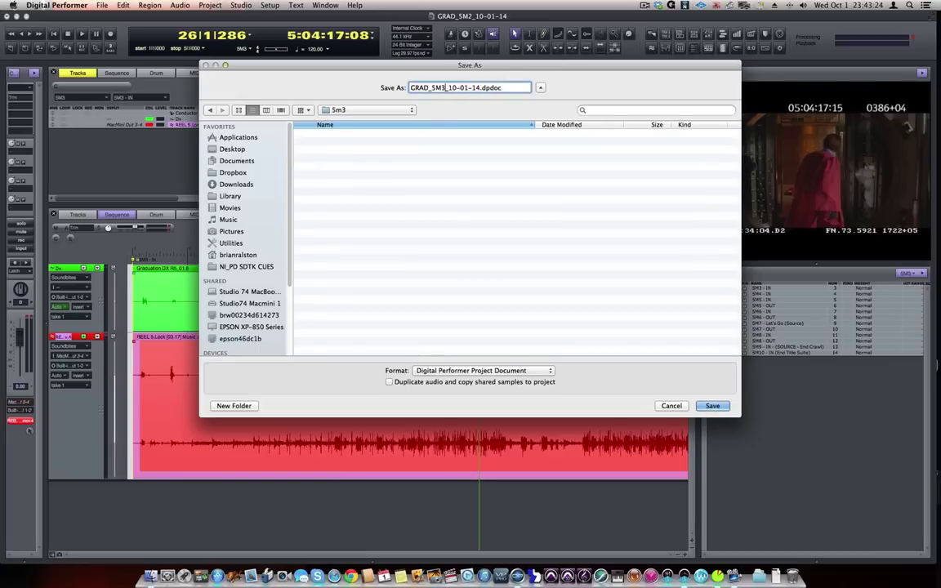
{"action": "left_click", "coordinate": [714, 406]}
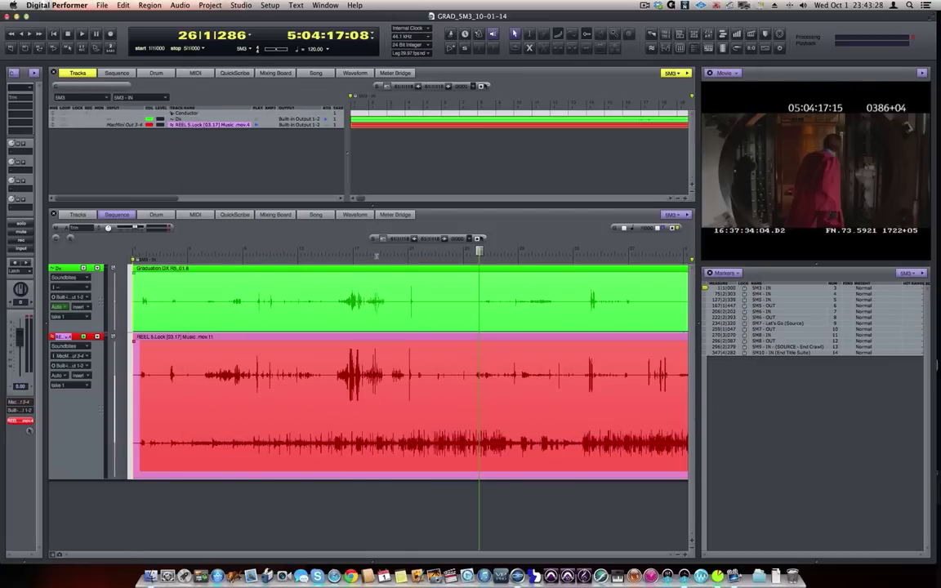
Step: Go to the 5M4 - IN marker and set the chunk start to 5:05:55:21, preserving locked markers' frame time and deleting markers before the start
{"action": "left_click_drag", "start_coordinate": [480, 251], "coordinate": [568, 252]}
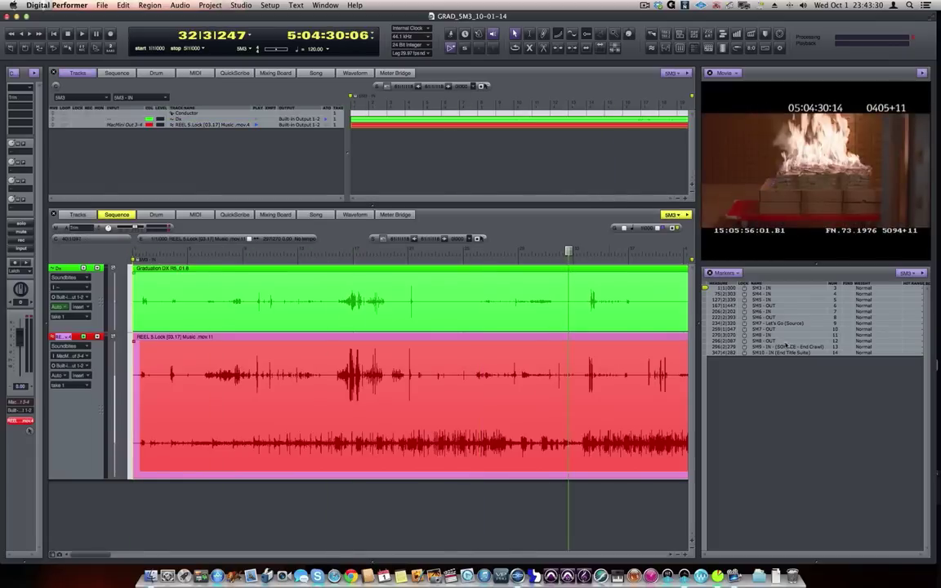
{"action": "left_click", "coordinate": [708, 295]}
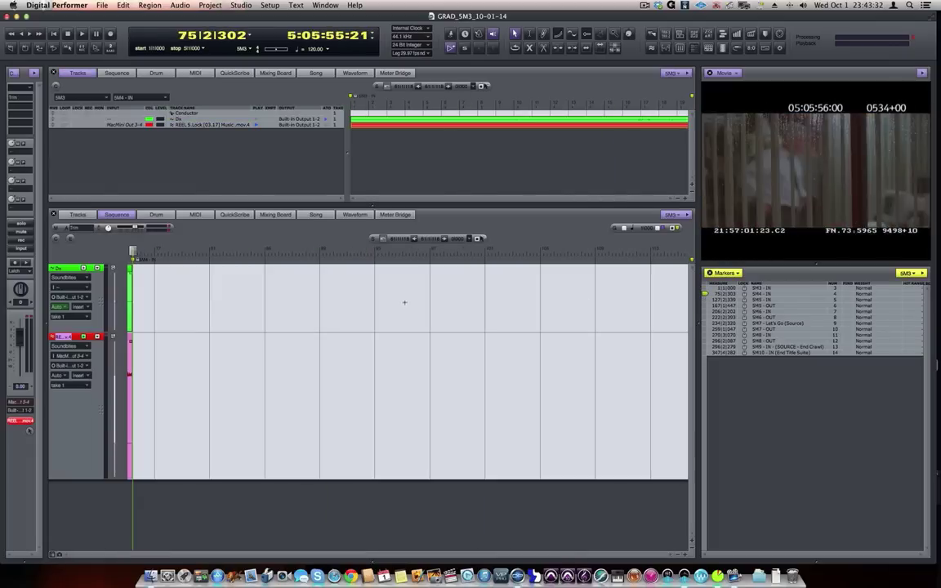
{"action": "left_click", "coordinate": [221, 5]}
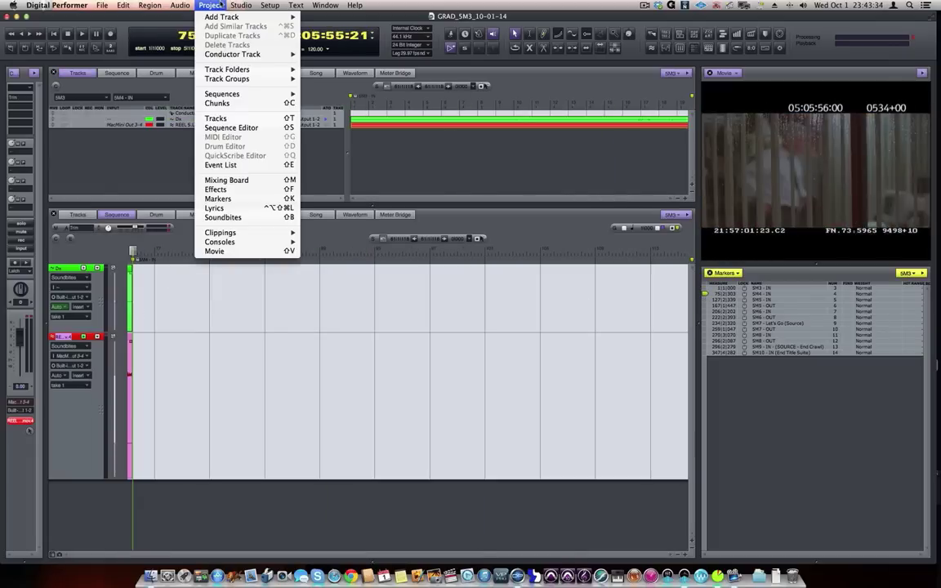
{"action": "mouse_move", "coordinate": [214, 94]}
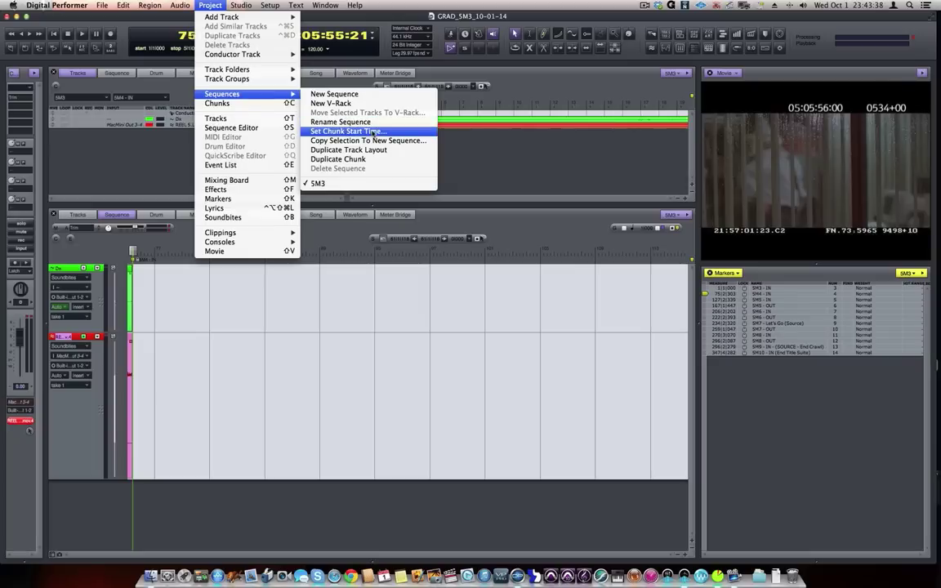
{"action": "left_click", "coordinate": [374, 132]}
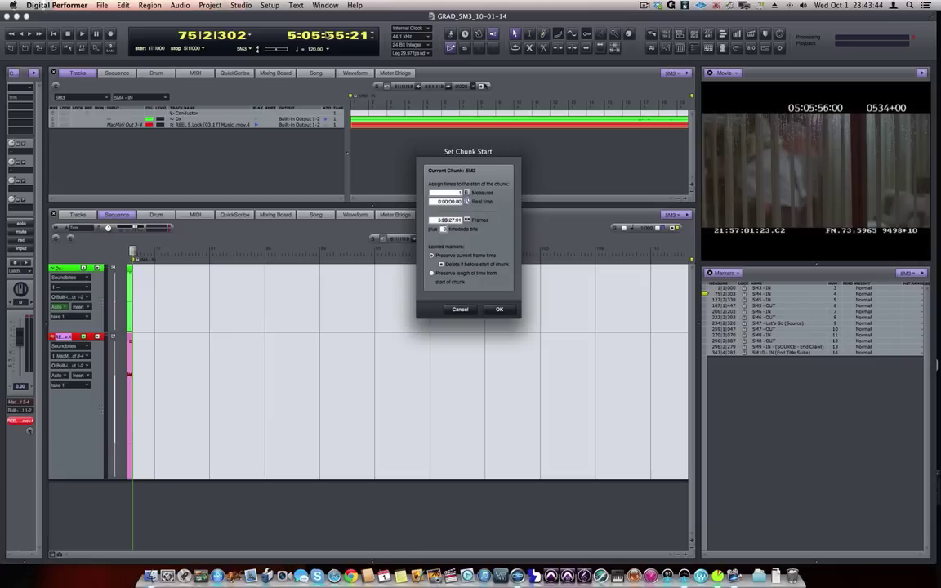
{"action": "key", "text": "Tab"}
{"action": "left_click", "coordinate": [443, 221]}
{"action": "left_click", "coordinate": [499, 309]}
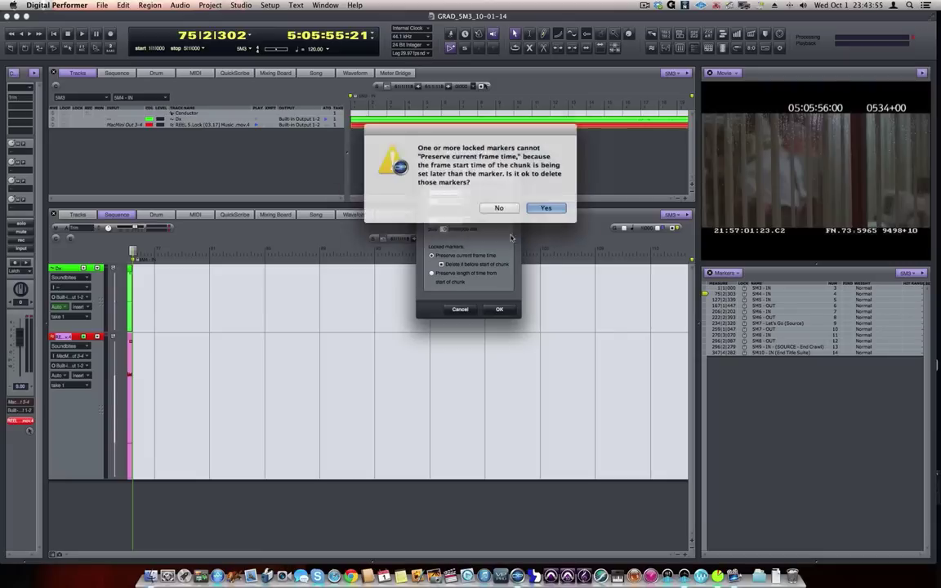
{"action": "left_click", "coordinate": [546, 209]}
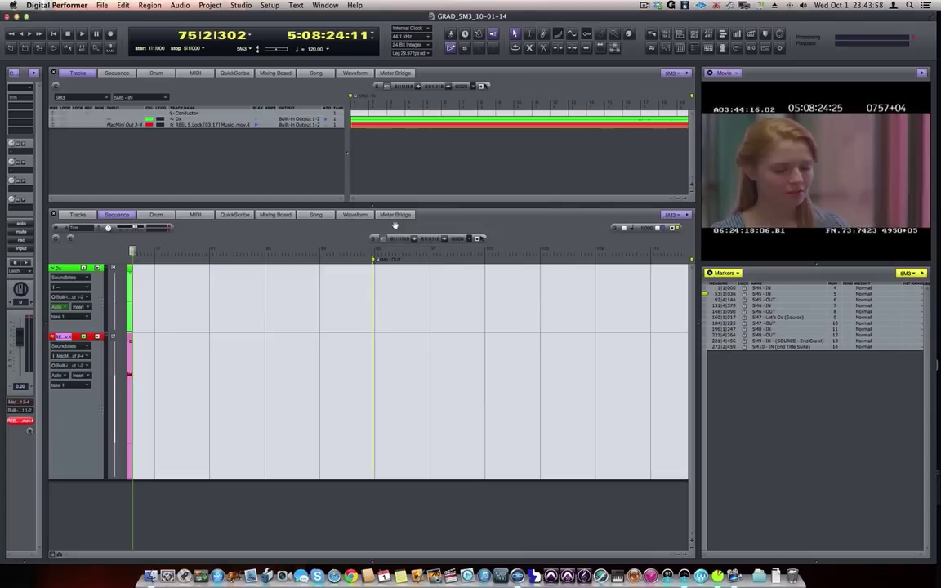
Step: Delete the 5M3 dialogue and music soundbites that end at the playback position
{"action": "scroll", "coordinate": [220, 361], "scroll_direction": "left", "scroll_amount": 4}
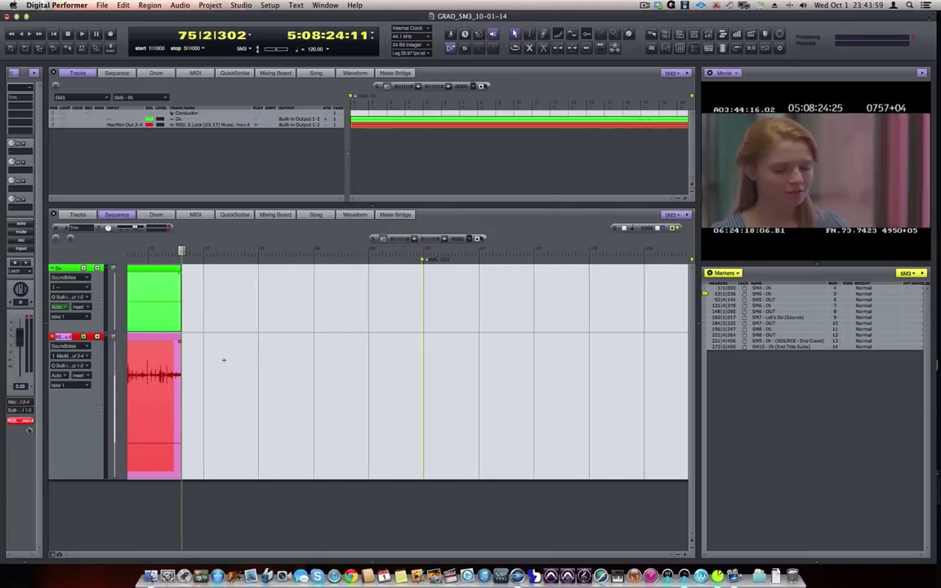
{"action": "left_click", "coordinate": [154, 293]}
{"action": "left_click", "coordinate": [176, 388], "text": "shift"}
{"action": "key", "text": "Delete"}
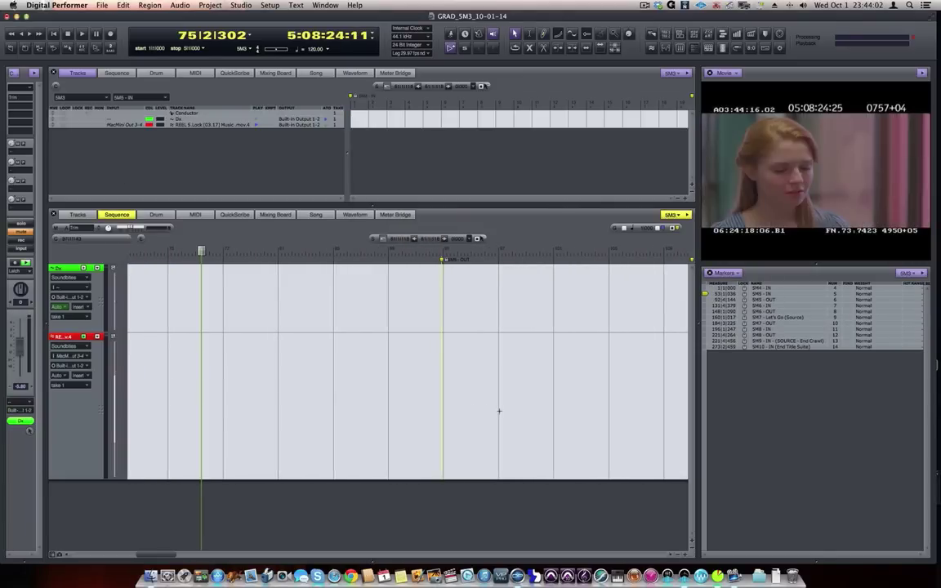
Step: Shift the next cue's soundbites on both tracks to the sequence start at 1|1|000 and return the playback position there
{"action": "scroll", "coordinate": [500, 411], "scroll_direction": "right", "scroll_amount": 15}
{"action": "left_click", "coordinate": [433, 396]}
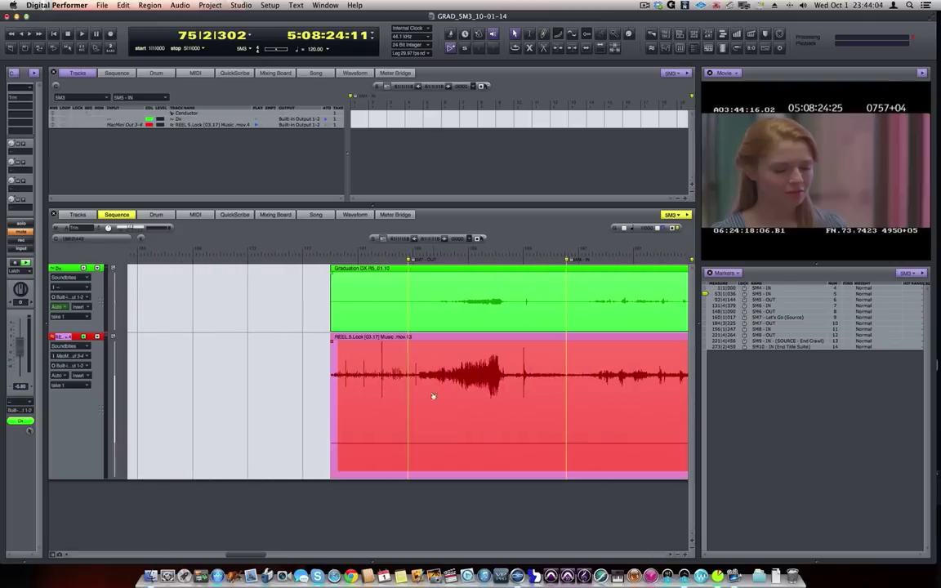
{"action": "left_click", "coordinate": [384, 294]}
{"action": "left_click", "coordinate": [394, 400], "text": "shift"}
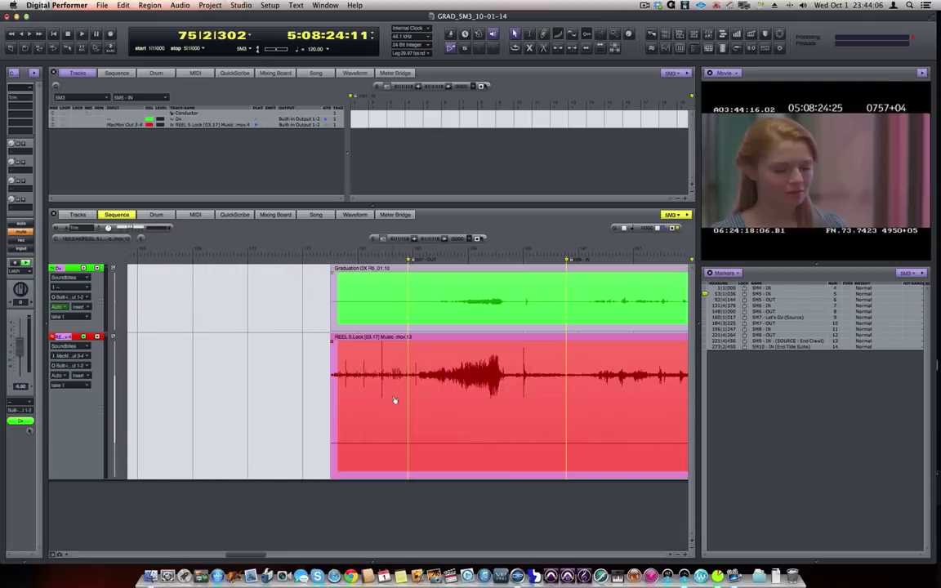
{"action": "key", "text": "super+h"}
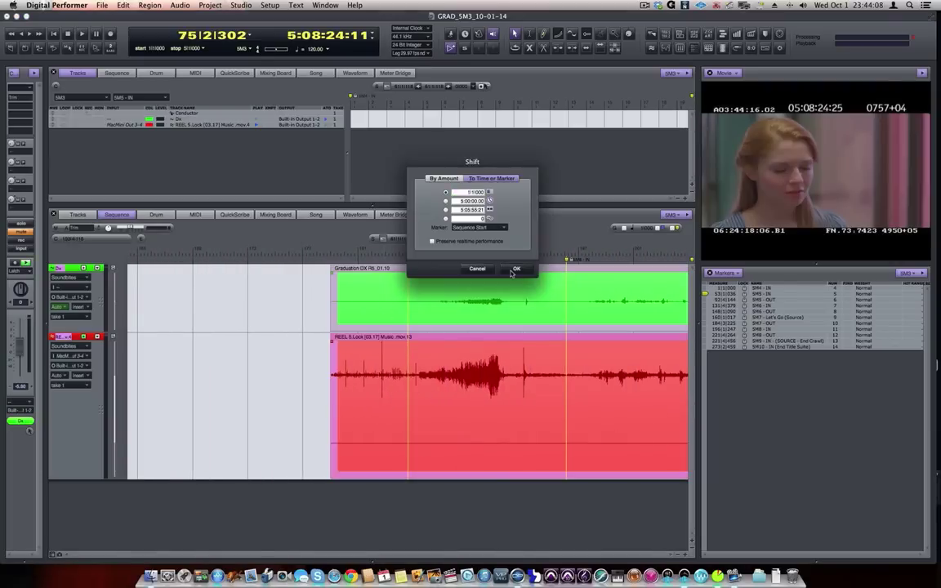
{"action": "left_click", "coordinate": [516, 268]}
{"action": "left_click", "coordinate": [54, 34]}
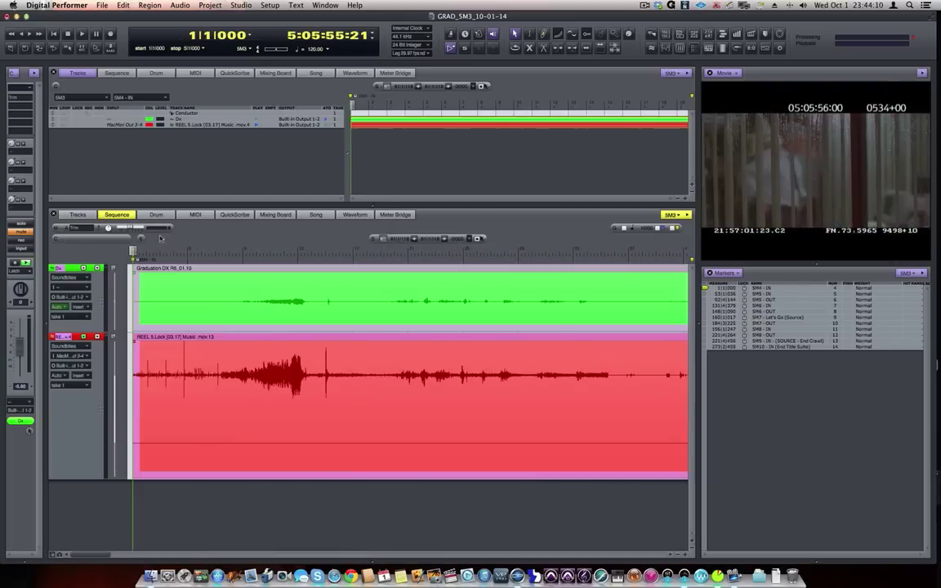
Step: Rename the current sequence from its cue copy to 5M4
{"action": "left_click", "coordinate": [108, 97]}
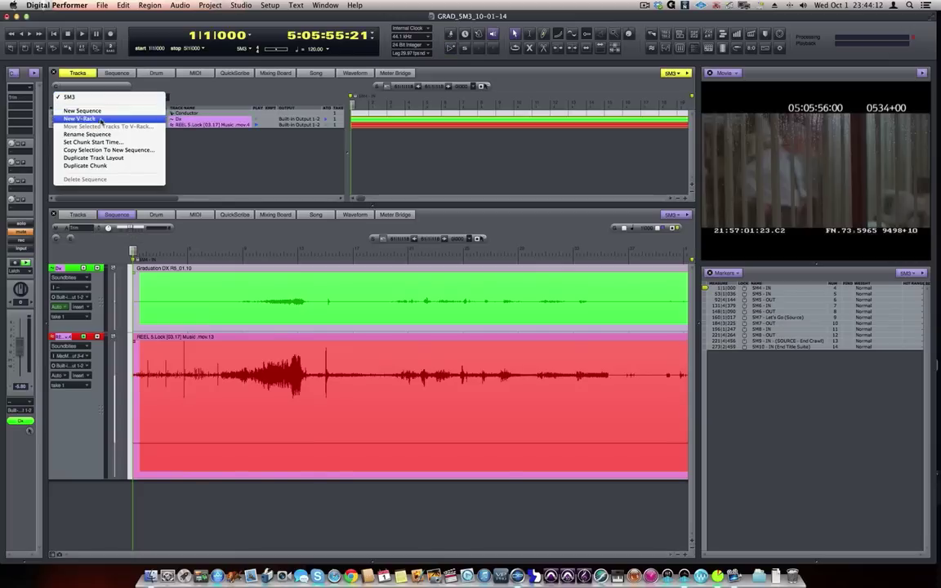
{"action": "left_click", "coordinate": [91, 122]}
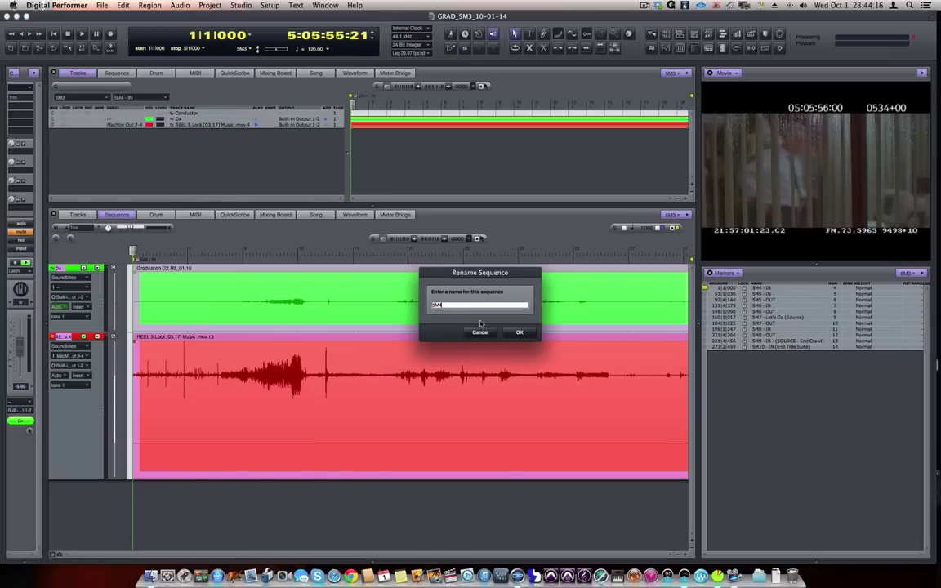
{"action": "type", "text": "SM4"}
{"action": "left_click", "coordinate": [519, 334]}
Step: Start saving the project under a new name and create a folder named 5m4 inside the Cues folder
{"action": "left_click", "coordinate": [103, 6]}
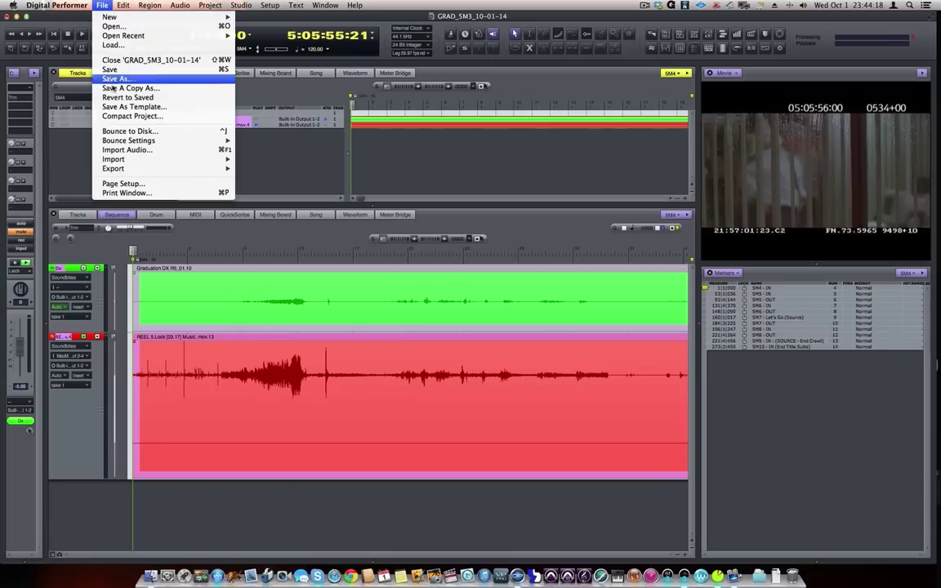
{"action": "left_click", "coordinate": [119, 79]}
{"action": "left_click", "coordinate": [337, 109]}
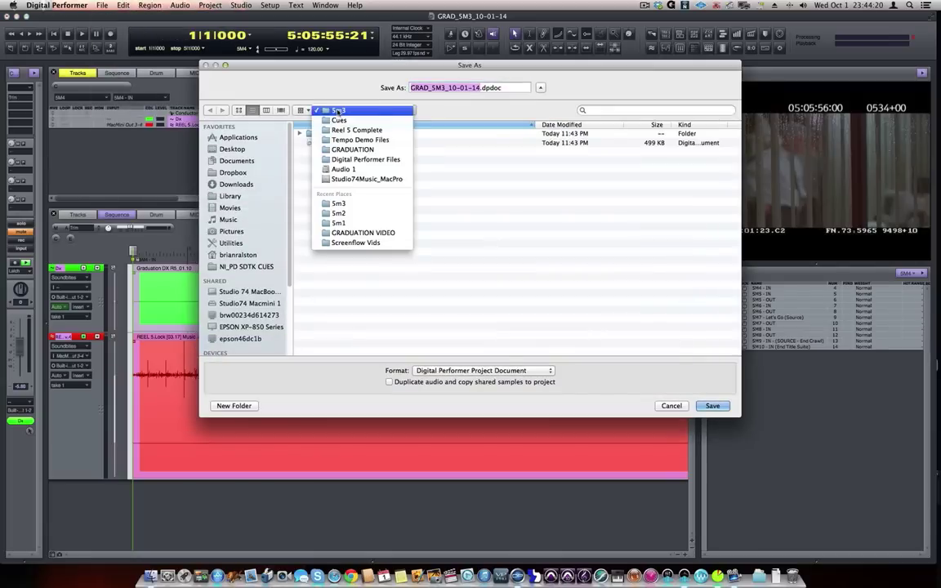
{"action": "left_click", "coordinate": [339, 121]}
{"action": "left_click", "coordinate": [237, 406]}
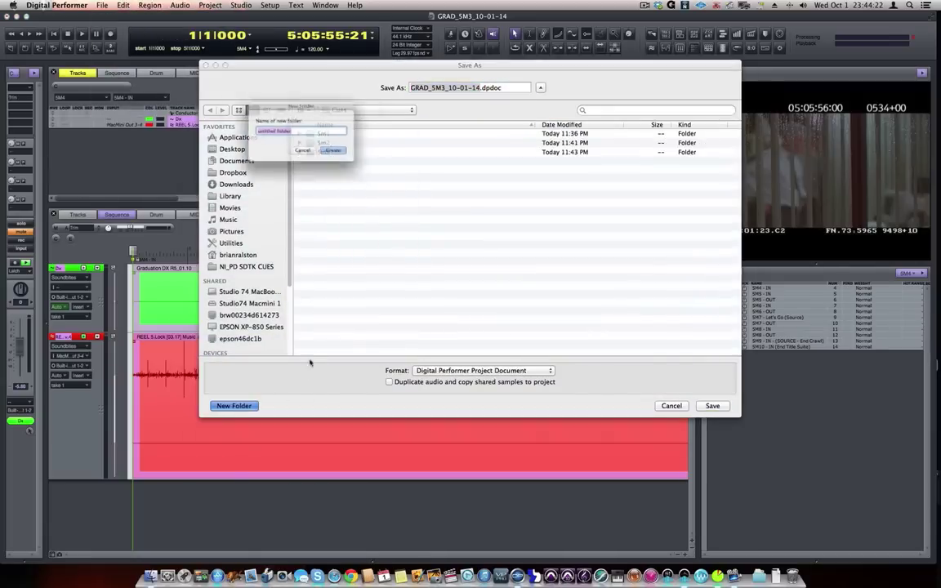
{"action": "type", "text": "Sm4"}
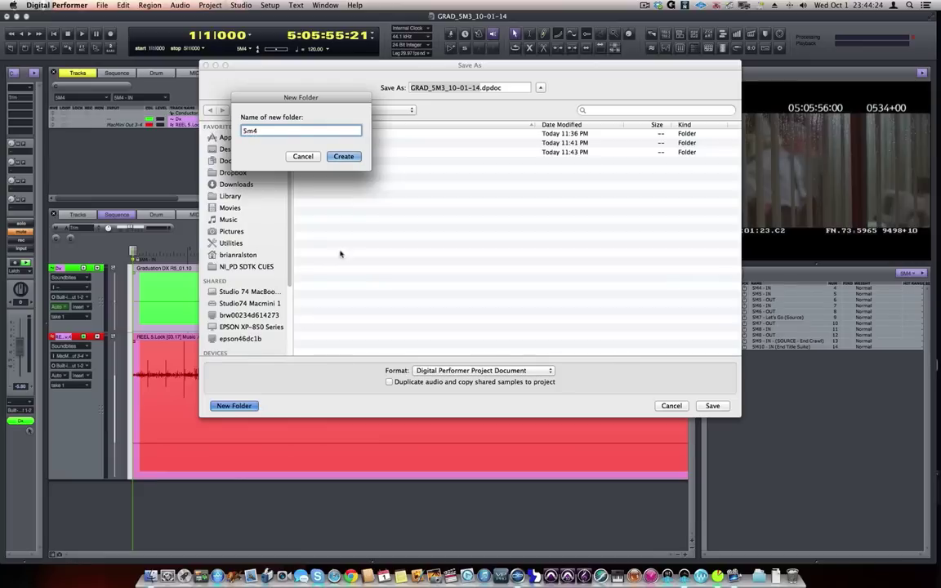
{"action": "left_click", "coordinate": [342, 156]}
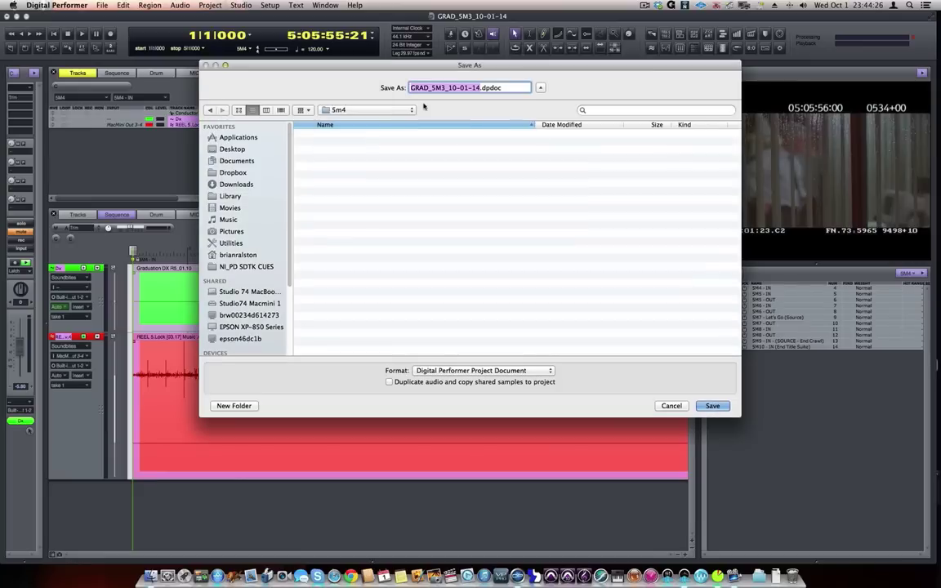
Step: Name the project copy GRAD_5M4_10-01-14 and save it in the 5m4 folder
{"action": "left_click", "coordinate": [446, 87]}
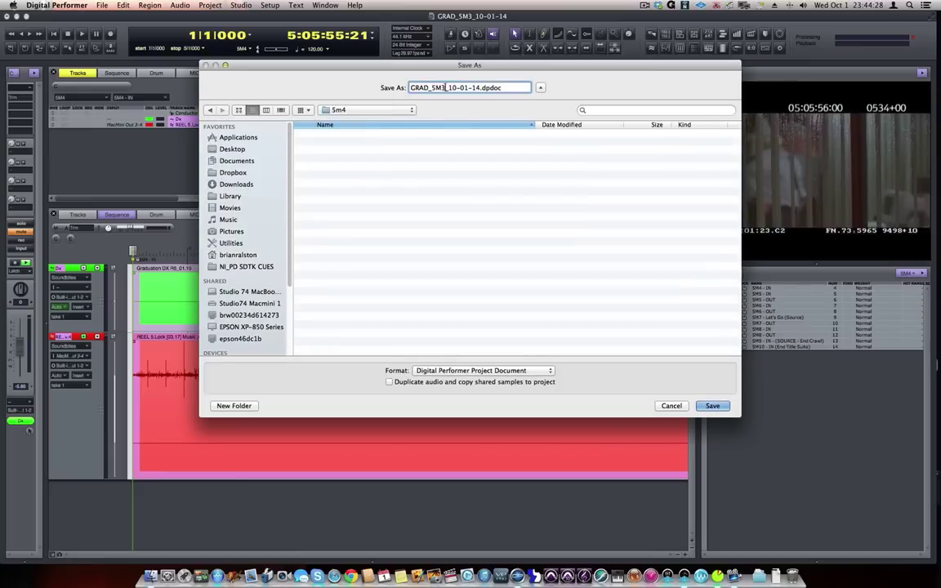
{"action": "key", "text": "BackSpace"}
{"action": "type", "text": "4"}
{"action": "left_click", "coordinate": [709, 407]}
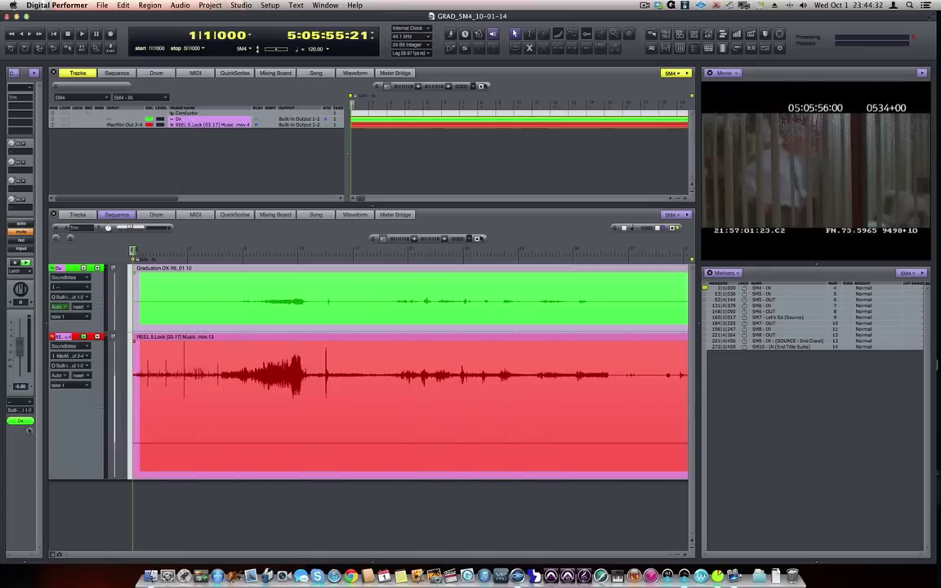
Step: Play the opening of the 5M4 sequence from 1|1|000 to check its soundbites against the movie
{"action": "left_click", "coordinate": [139, 251]}
{"action": "key", "text": "KP_1"}
{"action": "key", "text": "space"}
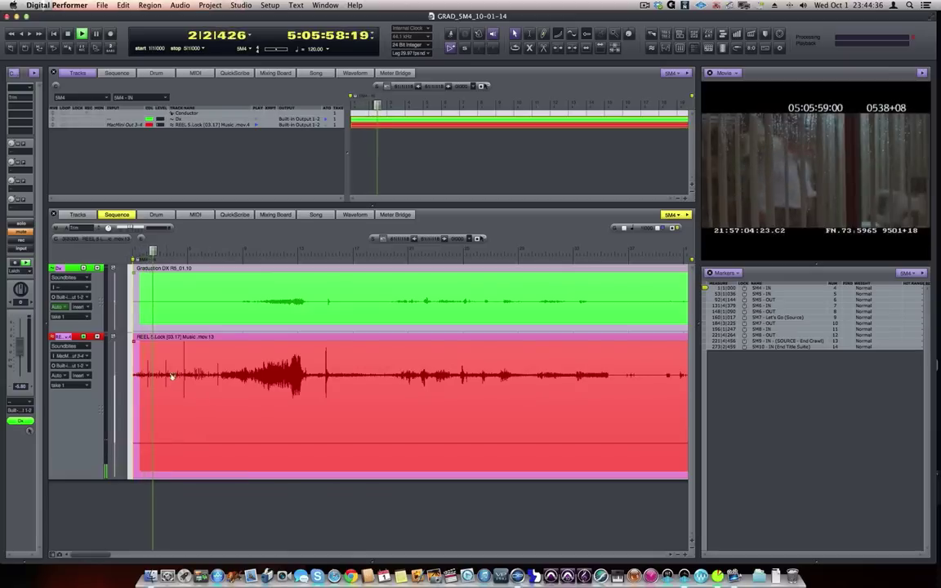
{"action": "left_click", "coordinate": [233, 250]}
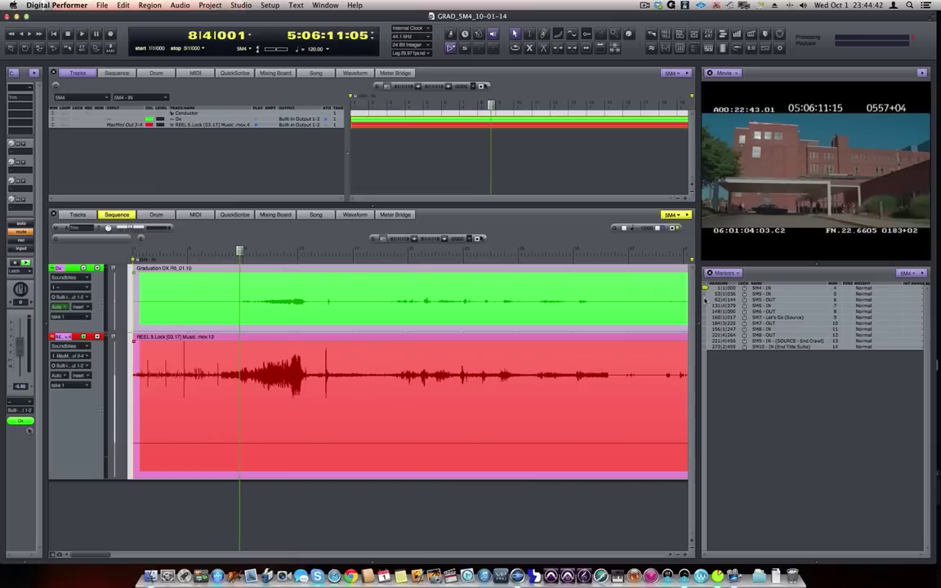
Step: Step through the remaining cue markers from 5M5 - OUT to 5M8 - IN to view their positions in the movie
{"action": "left_click", "coordinate": [706, 300]}
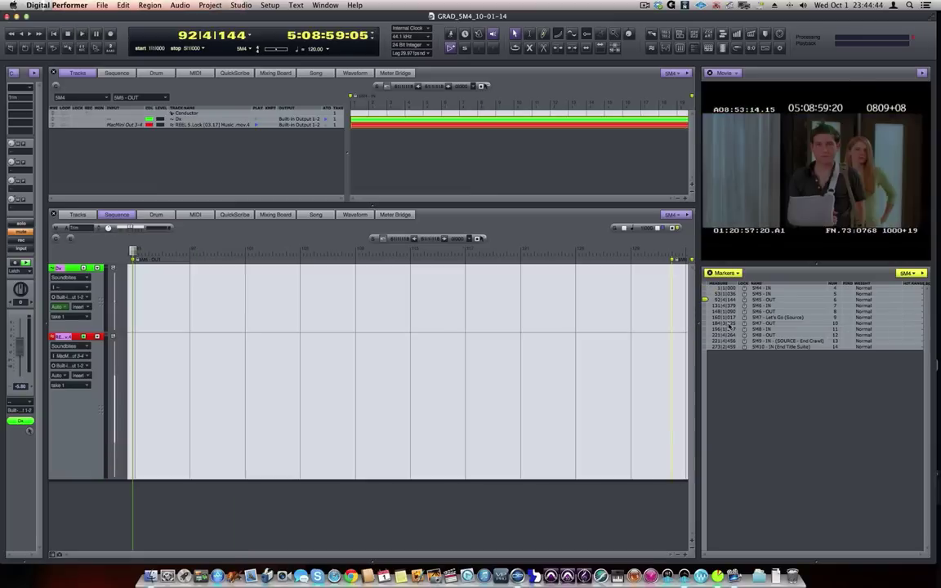
{"action": "left_click", "coordinate": [706, 312]}
{"action": "left_click", "coordinate": [706, 317]}
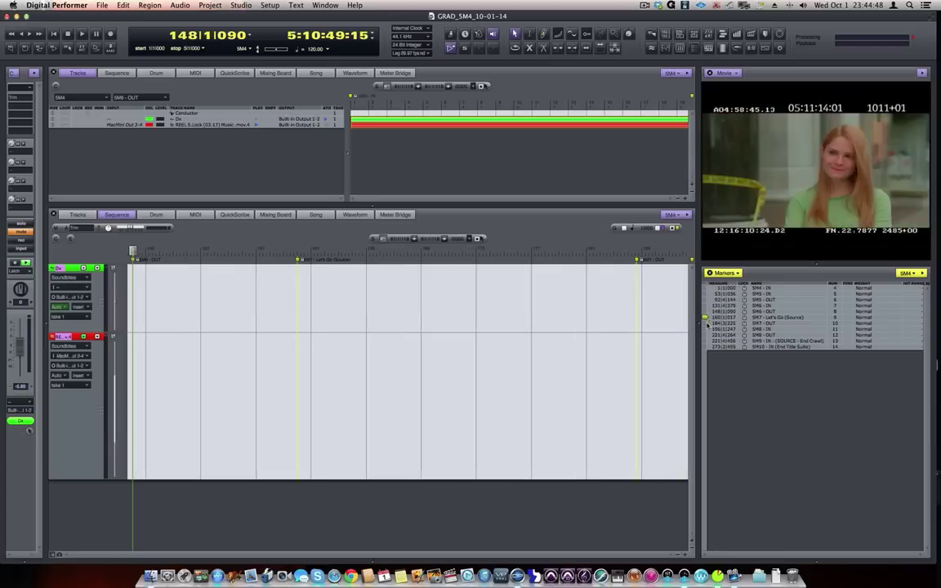
{"action": "left_click", "coordinate": [706, 329]}
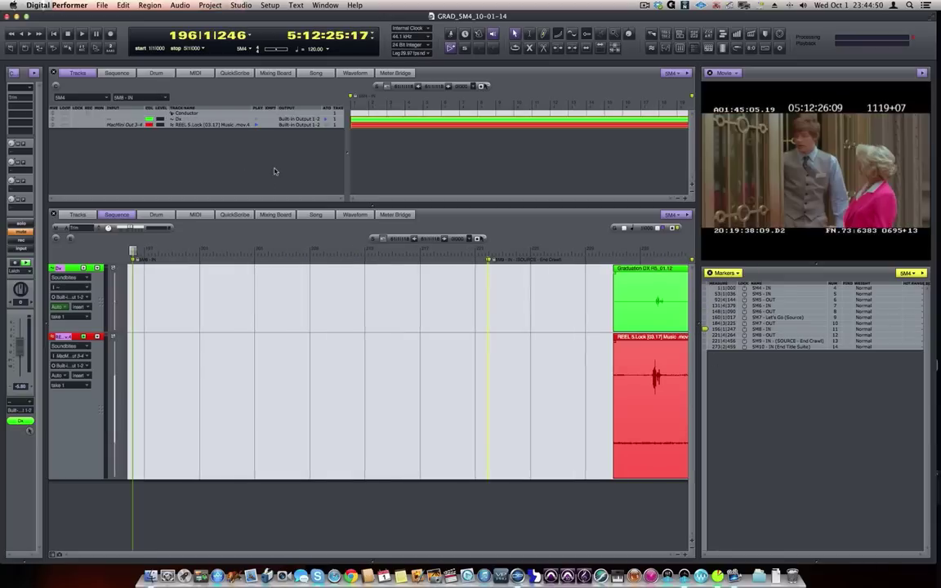
Step: Minimize the project window and browse in Finder to the REEL 5 folder under Audio 1, Digital Performer Files, GRADUATION
{"action": "left_click", "coordinate": [17, 17]}
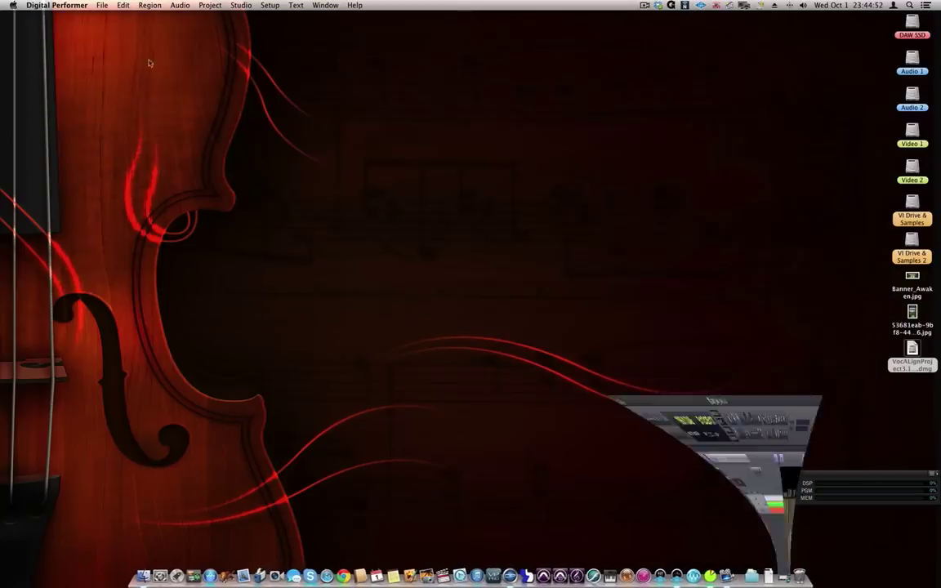
{"action": "double_click", "coordinate": [913, 59]}
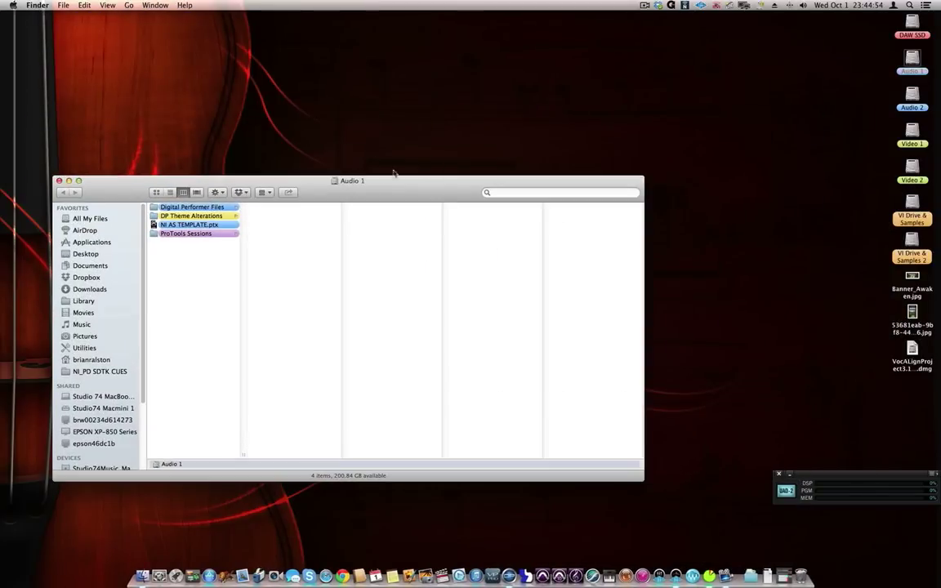
{"action": "left_click", "coordinate": [192, 206]}
{"action": "scroll", "coordinate": [309, 298], "scroll_direction": "down", "scroll_amount": 5}
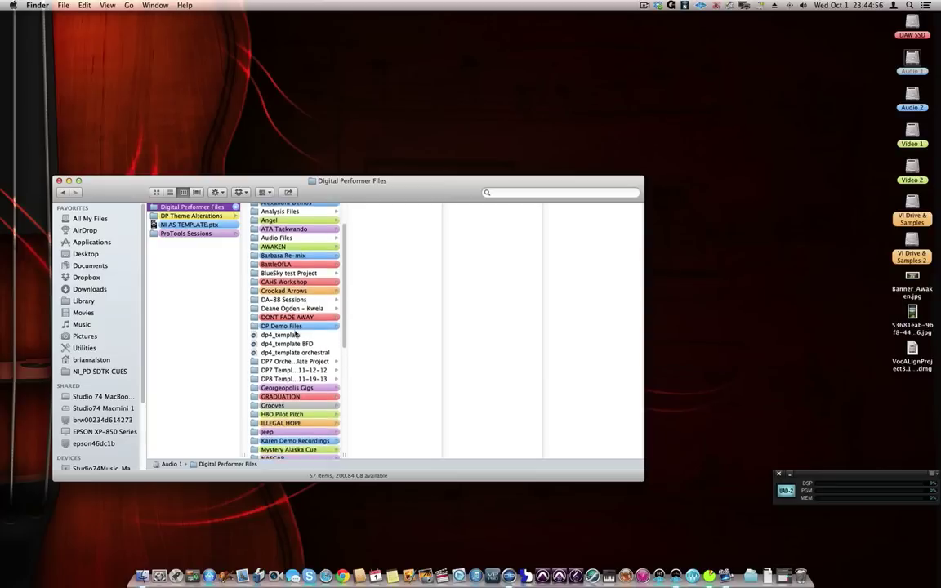
{"action": "left_click", "coordinate": [301, 340]}
{"action": "left_click", "coordinate": [409, 322]}
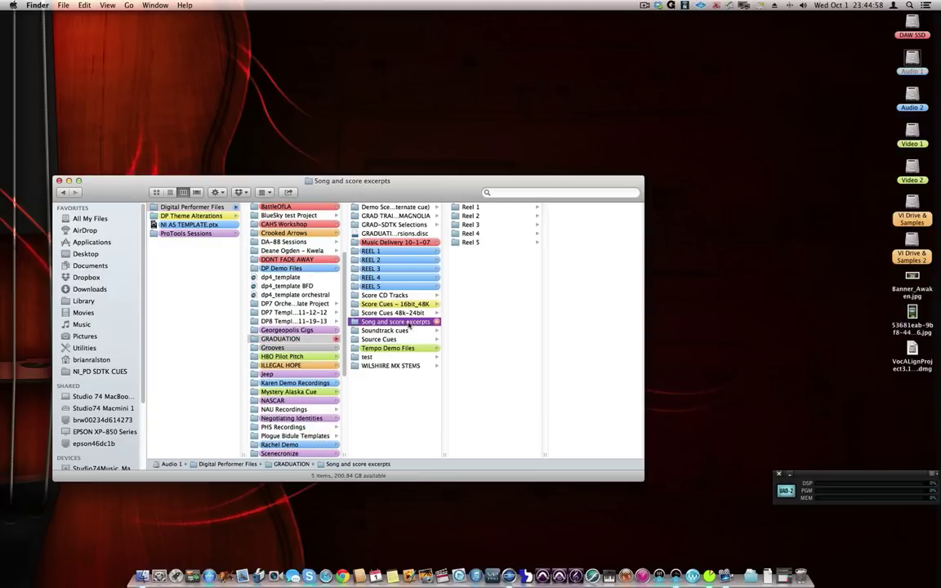
{"action": "left_click", "coordinate": [401, 252]}
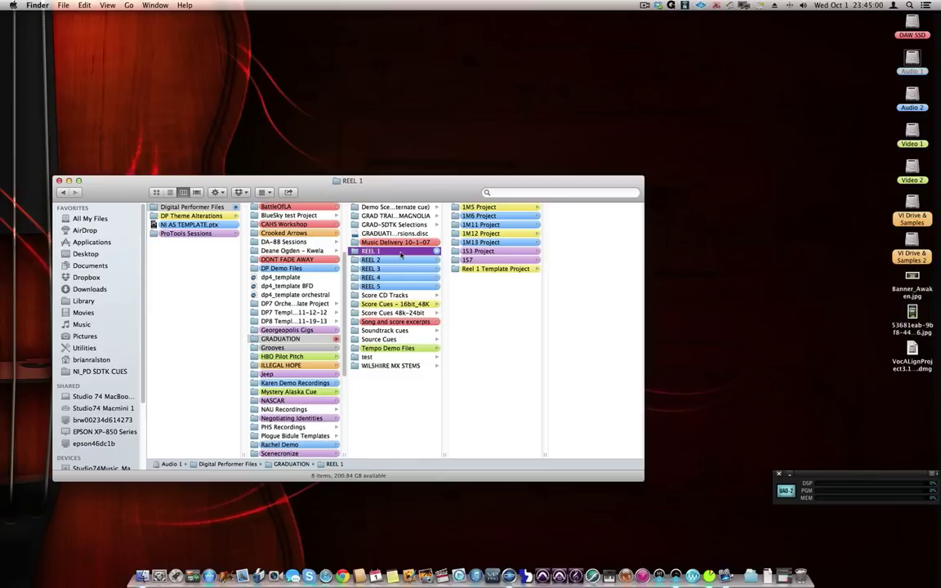
{"action": "left_click", "coordinate": [406, 287]}
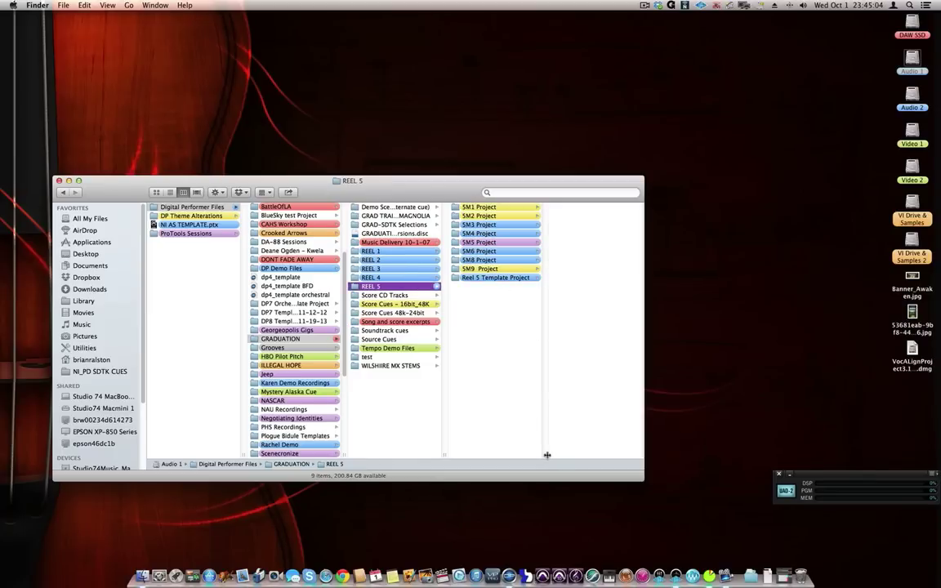
Step: Widen the REEL 5 column and look through the contents of its cue project folders, starting with 5M1 Project
{"action": "left_click_drag", "start_coordinate": [548, 455], "coordinate": [600, 451]}
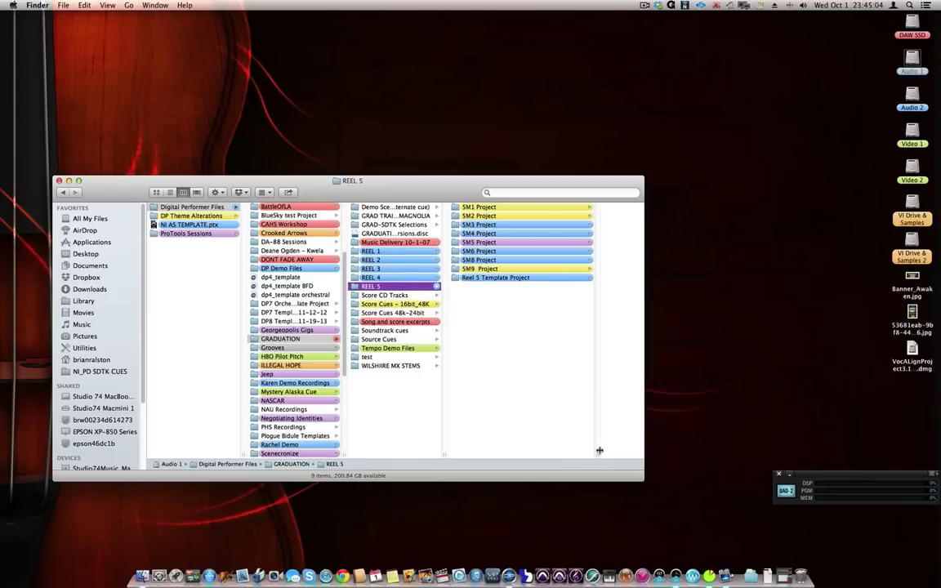
{"action": "left_click", "coordinate": [484, 209]}
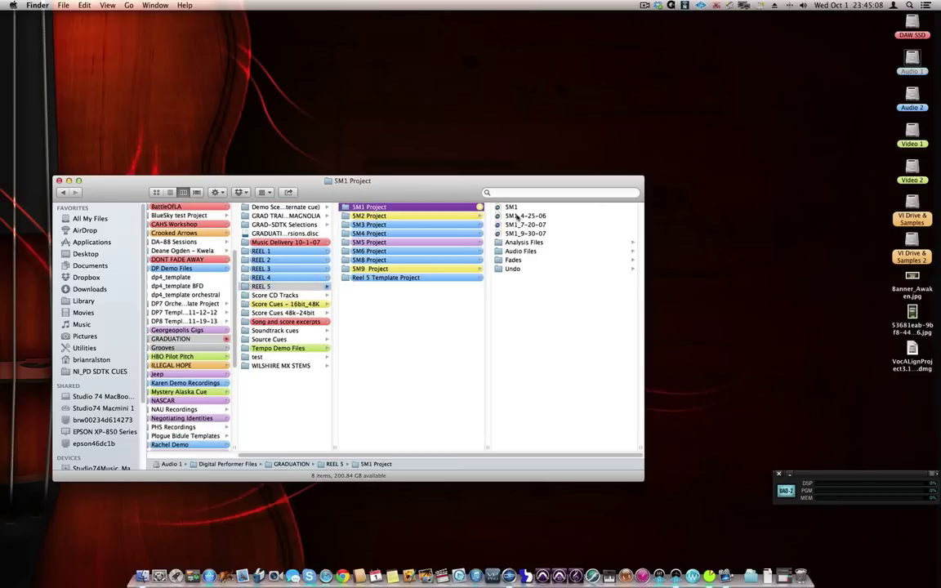
{"action": "left_click", "coordinate": [430, 216]}
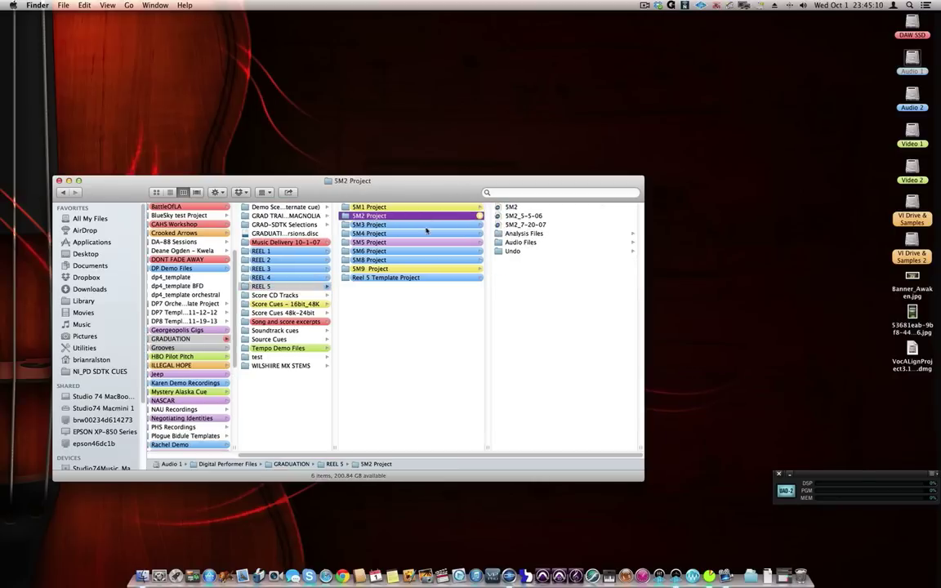
{"action": "left_click", "coordinate": [427, 225]}
{"action": "left_click", "coordinate": [425, 233]}
{"action": "left_click", "coordinate": [423, 243]}
{"action": "key", "text": "Down"}
{"action": "key", "text": "Down"}
{"action": "key", "text": "Down"}
{"action": "key", "text": "Down"}
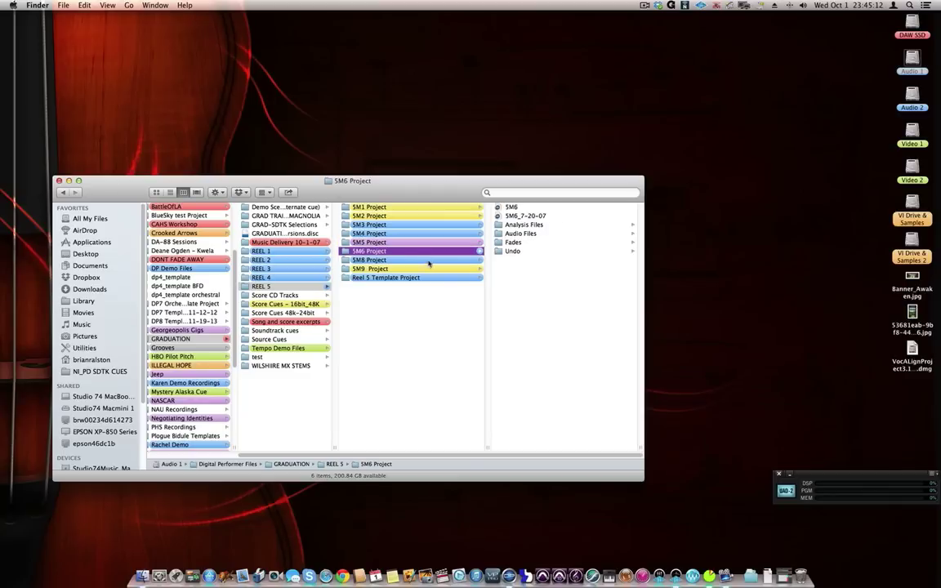
Step: Examine the audio files stored in the 5M3 Project folder and close the Finder window
{"action": "left_click", "coordinate": [413, 225]}
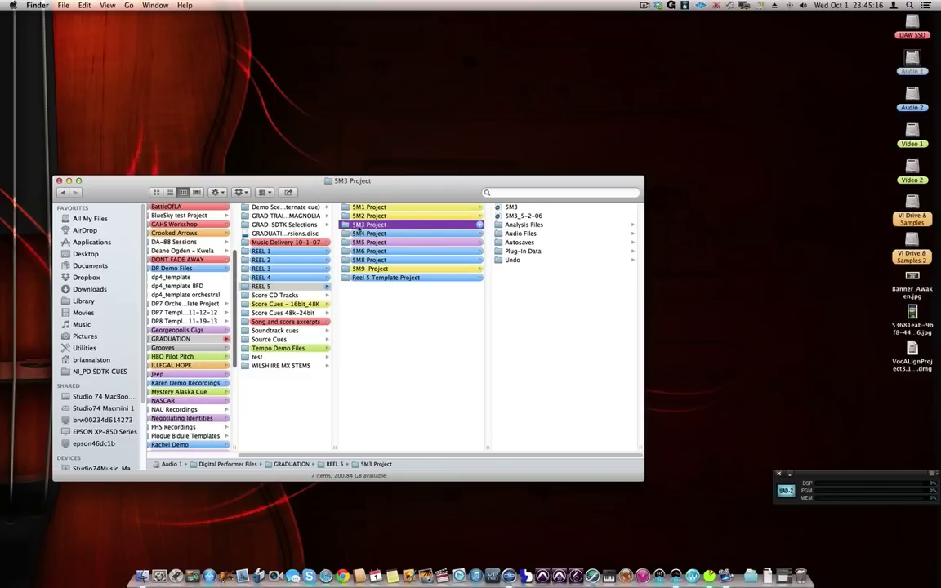
{"action": "mouse_move", "coordinate": [359, 228]}
{"action": "left_mouse_down"}
{"action": "mouse_move", "coordinate": [506, 249]}
{"action": "mouse_move", "coordinate": [347, 227]}
{"action": "left_mouse_up"}
{"action": "left_click", "coordinate": [520, 233]}
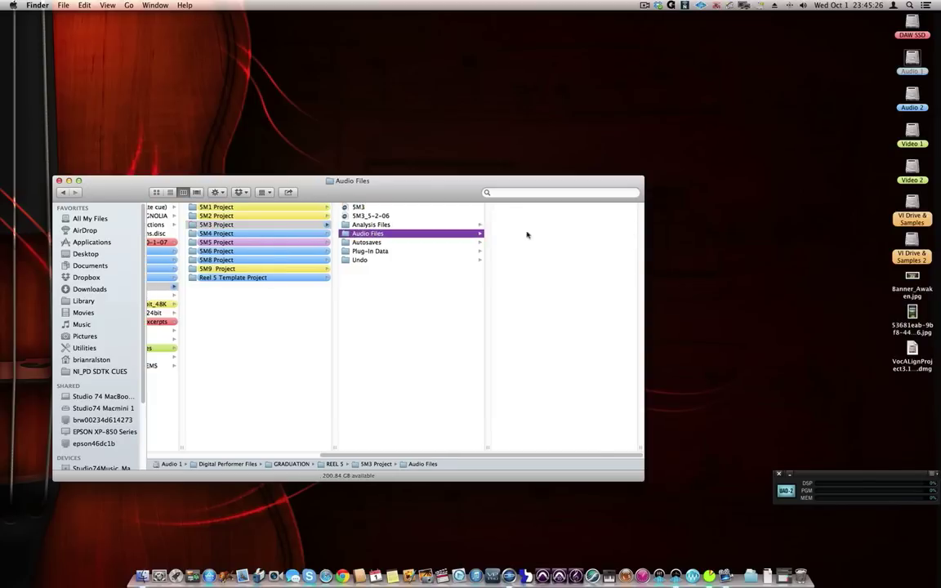
{"action": "scroll", "coordinate": [536, 328], "scroll_direction": "down", "scroll_amount": 15}
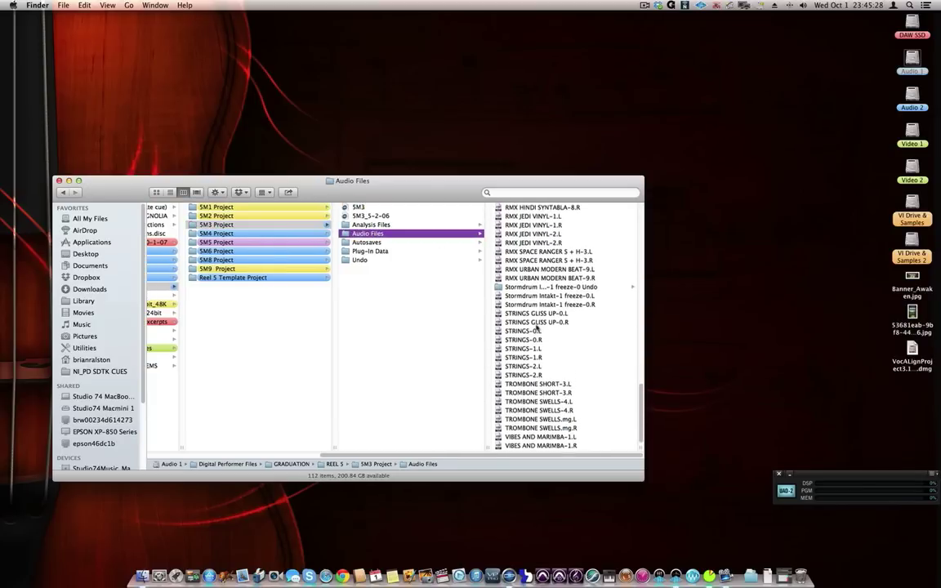
{"action": "scroll", "coordinate": [536, 329], "scroll_direction": "up", "scroll_amount": 15}
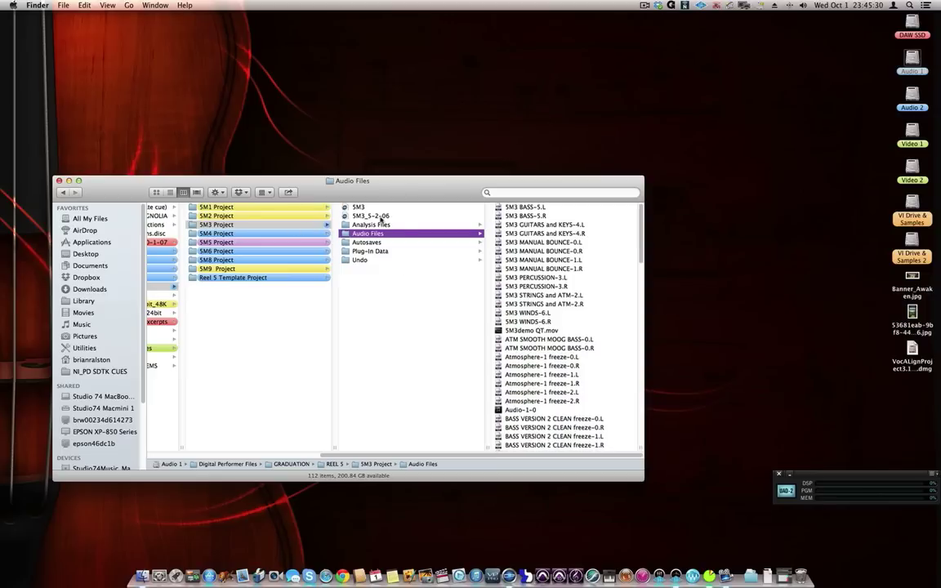
{"action": "left_click", "coordinate": [193, 226]}
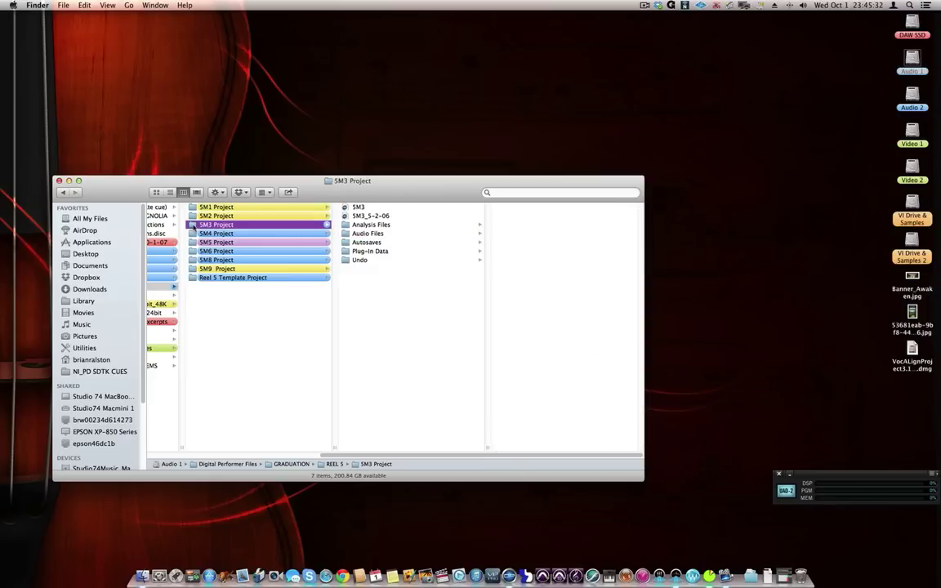
{"action": "scroll", "coordinate": [307, 269], "scroll_direction": "left", "scroll_amount": 1}
{"action": "scroll", "coordinate": [318, 267], "scroll_direction": "left", "scroll_amount": 10}
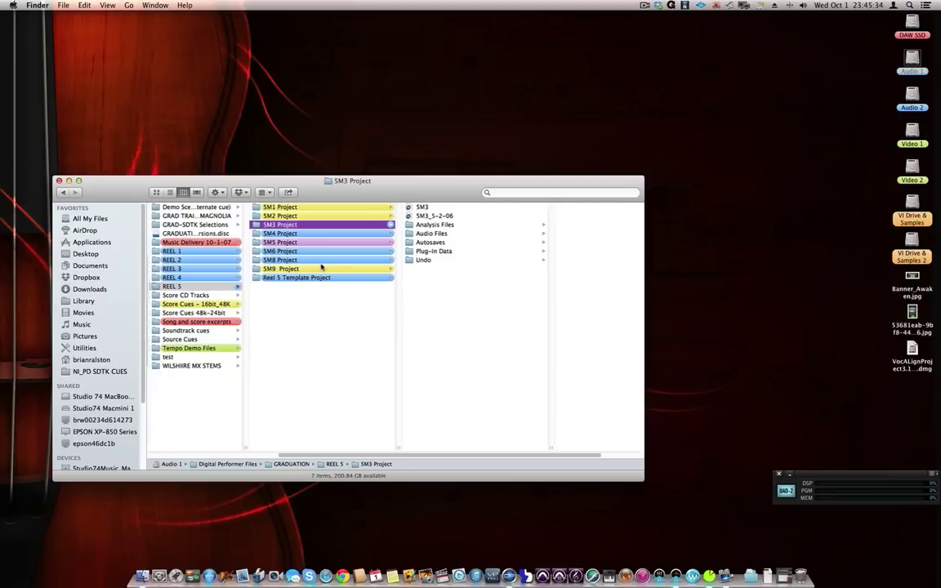
{"action": "left_click", "coordinate": [59, 181]}
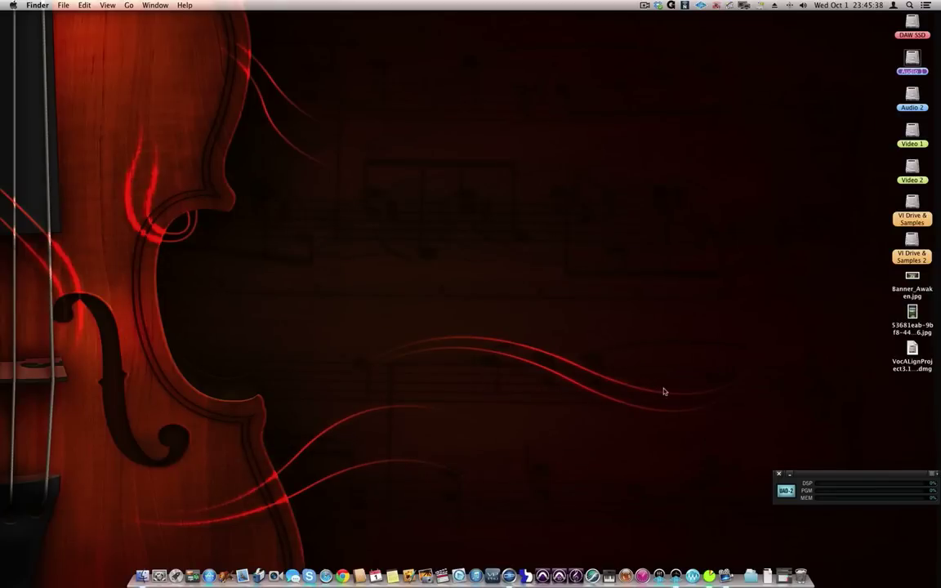